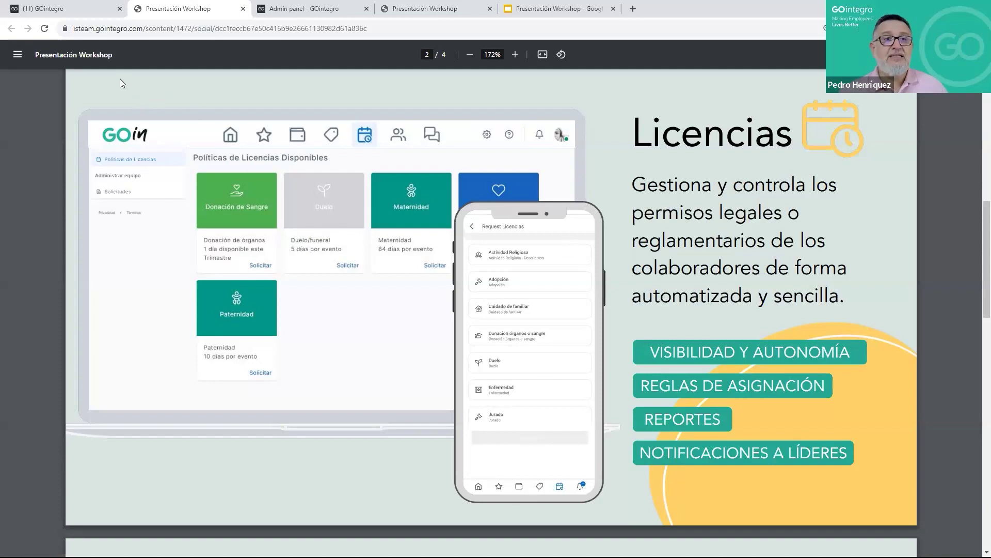
- Switch to the GOintegro platform, place the Admin panel tab directly beside it, and open the Tiempo libre section
mouse_move(88, 9)
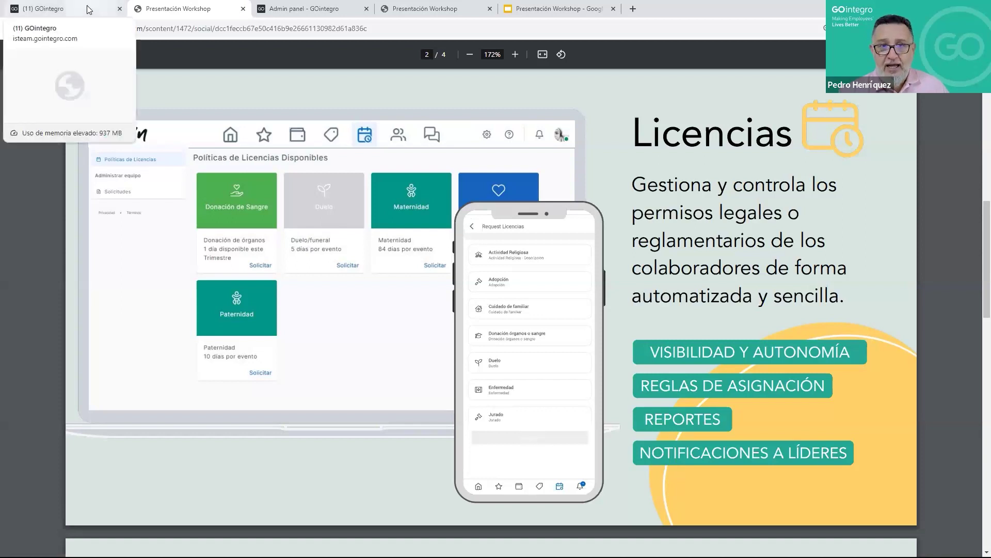
left_click(88, 9)
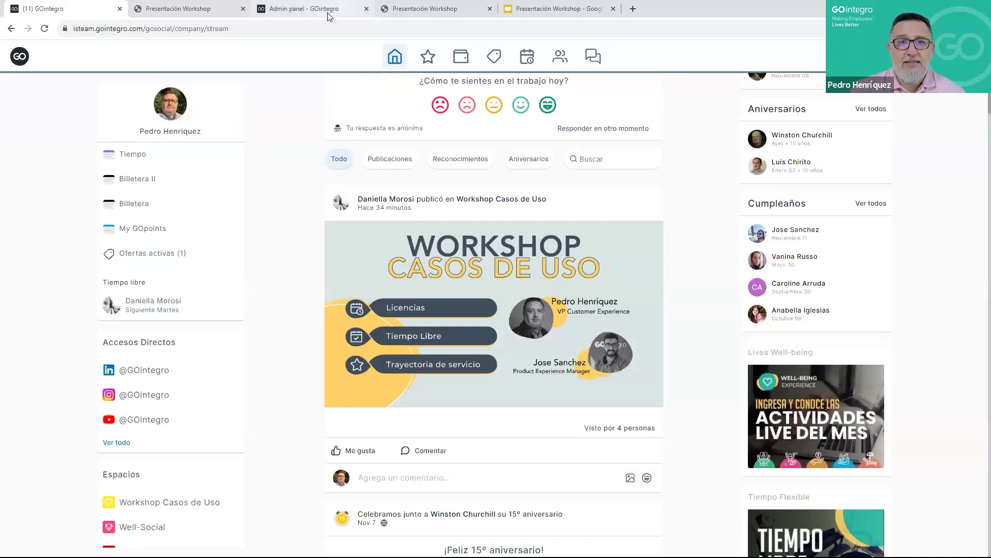
left_click_drag(328, 17, 108, 7)
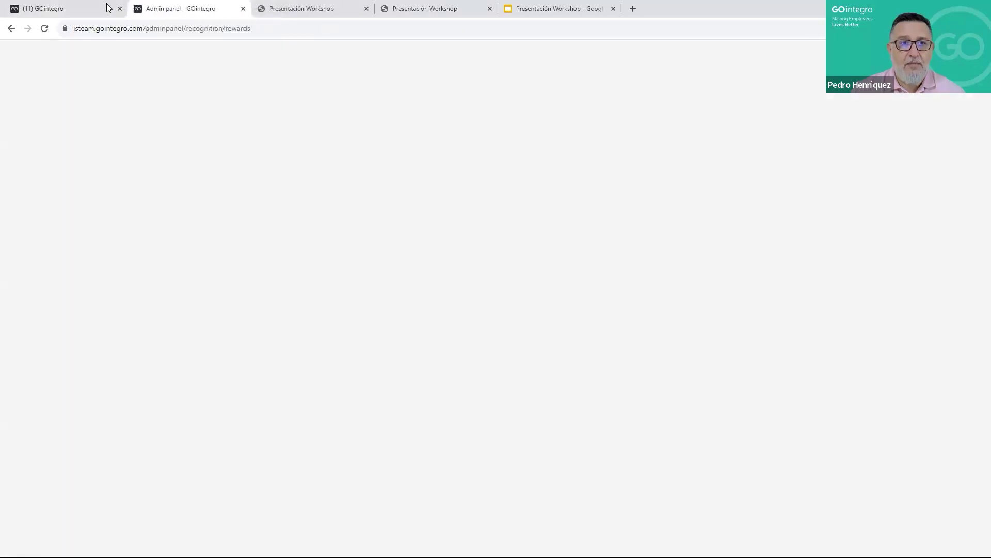
left_click(108, 7)
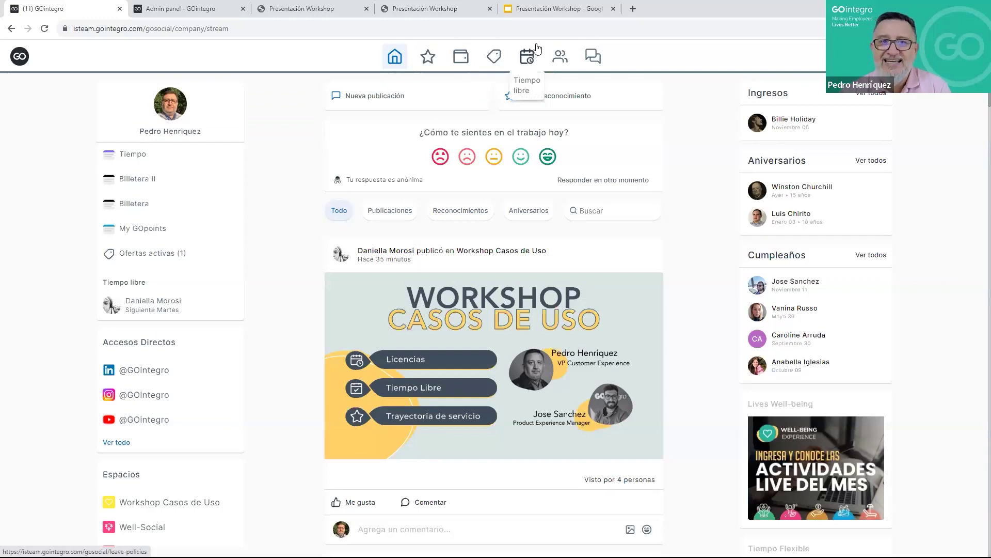
left_click(527, 60)
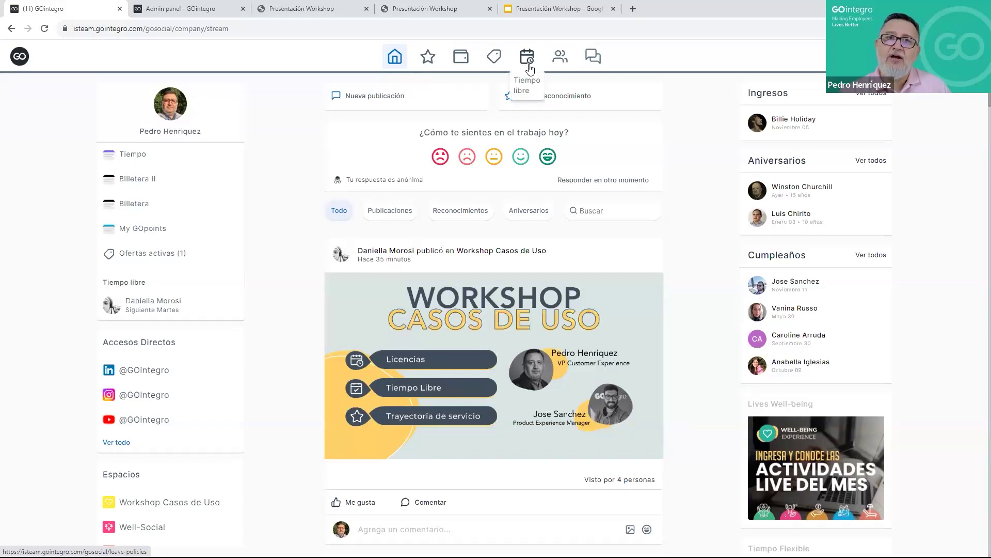
left_click(530, 61)
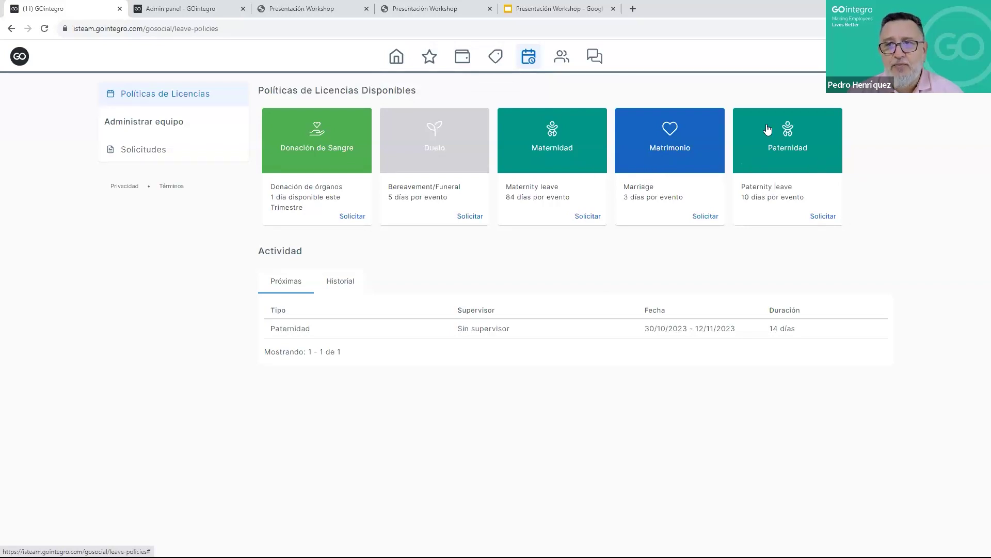
- Start a Matrimonio leave request with December 27, 2023 as the start date and continue to the notes
left_click(675, 161)
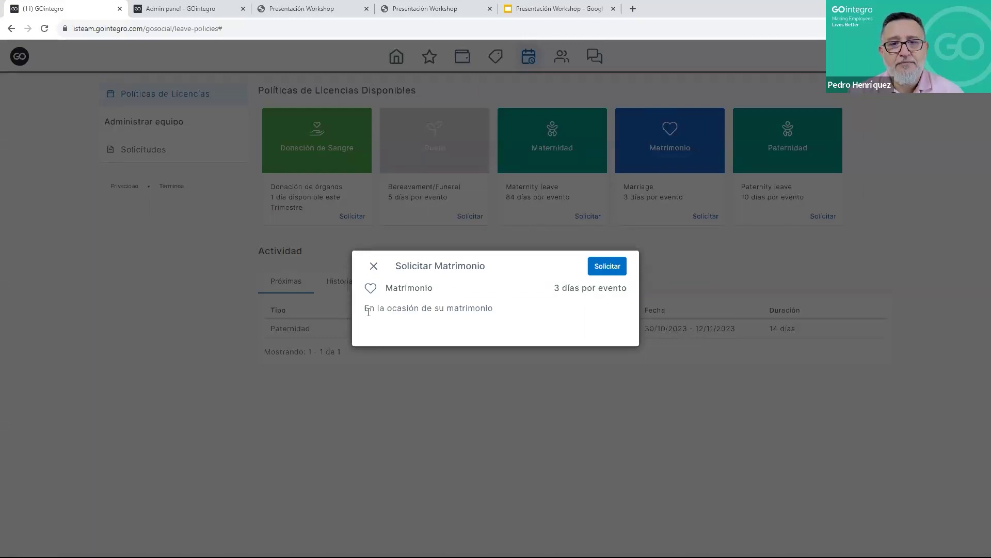
left_click(606, 266)
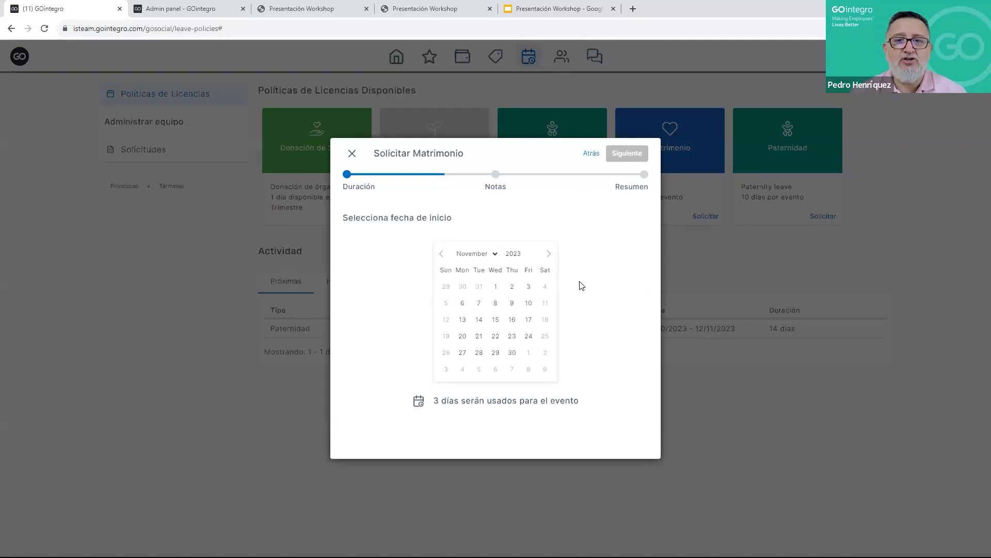
left_click(549, 254)
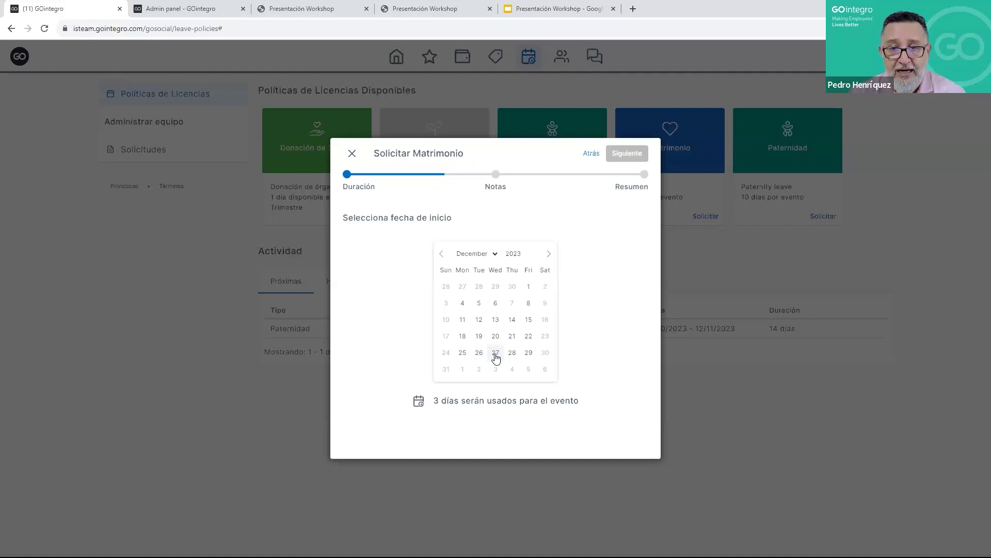
left_click(495, 353)
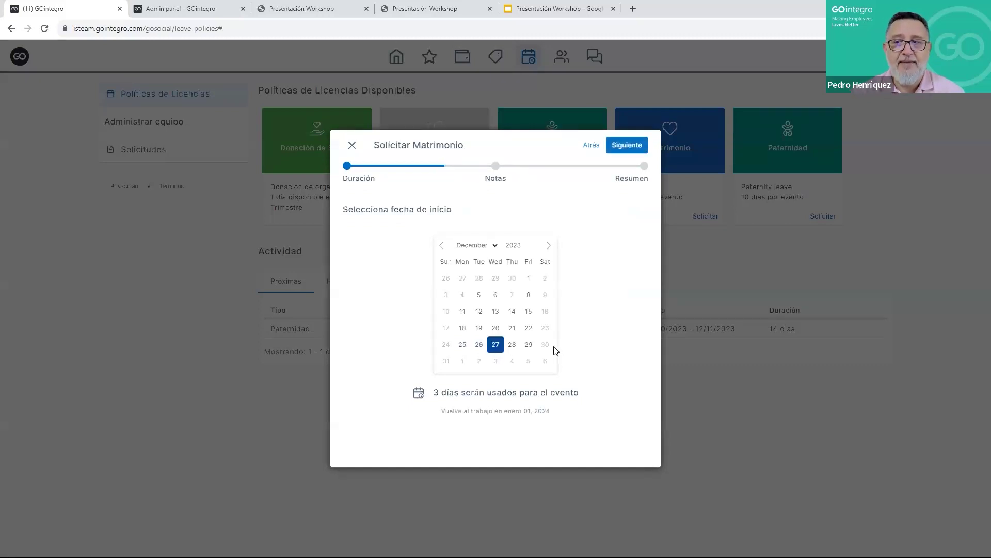
left_click(620, 147)
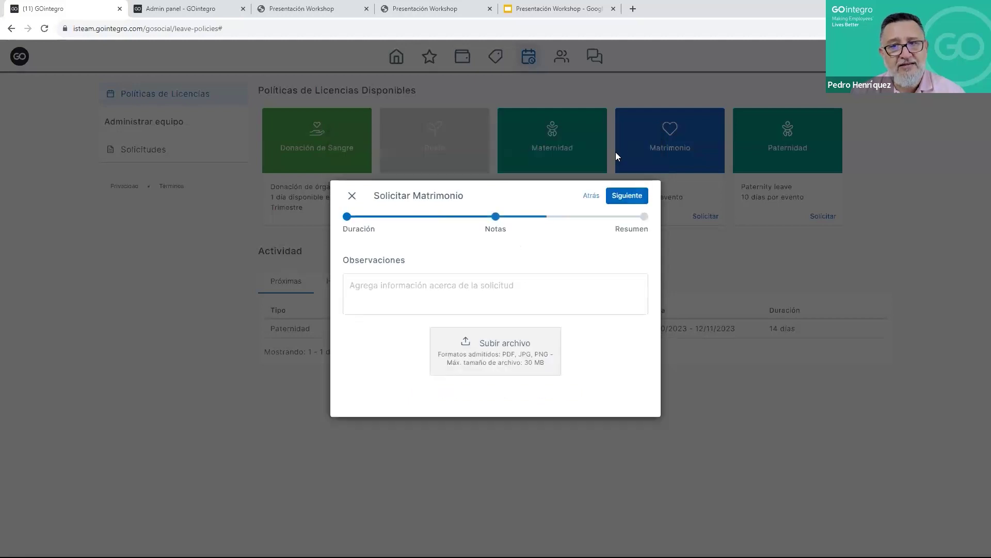
- Add the note "Me caso por fin" to the Matrimonio request, submit it and close the confirmation
left_click(416, 287)
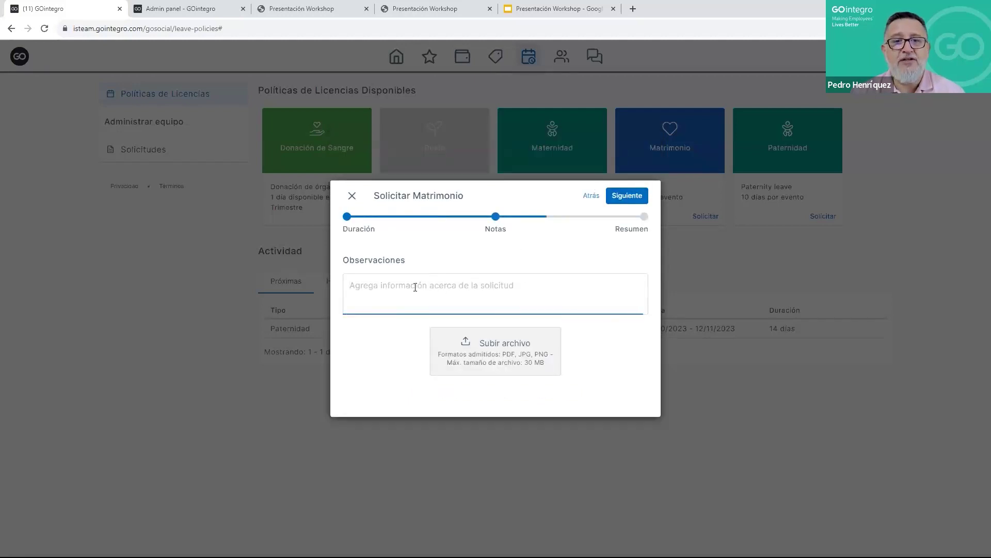
type("Me caso por fin")
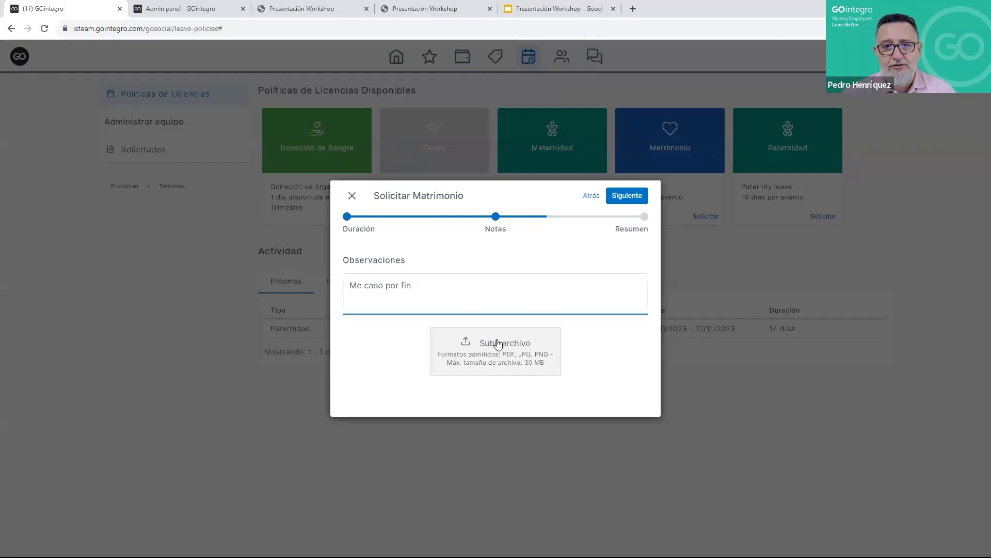
left_click(625, 201)
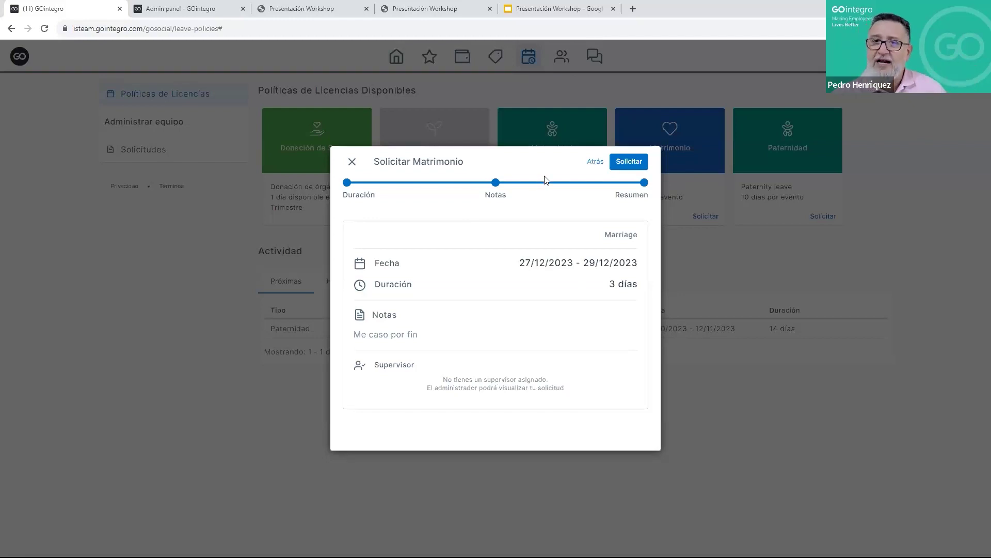
left_click(630, 166)
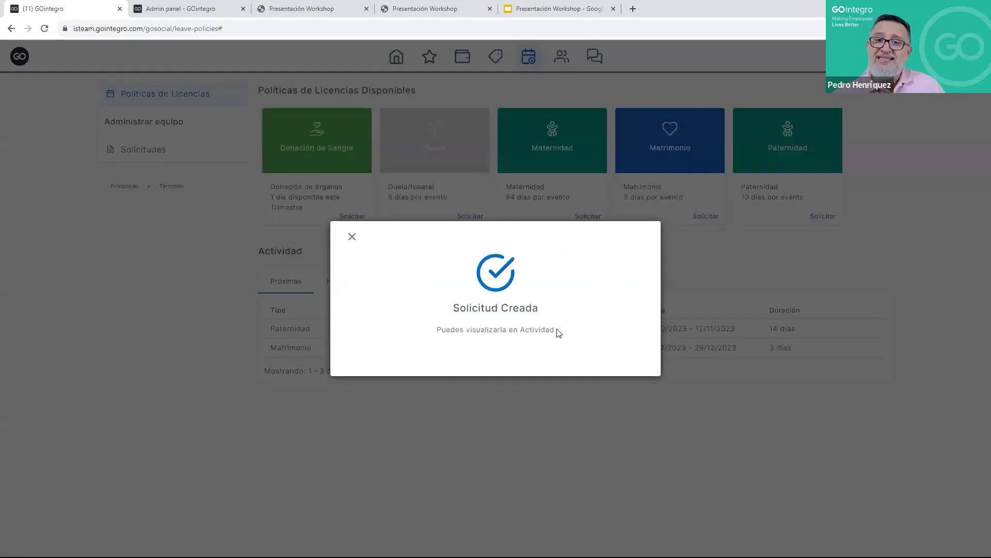
left_click(352, 238)
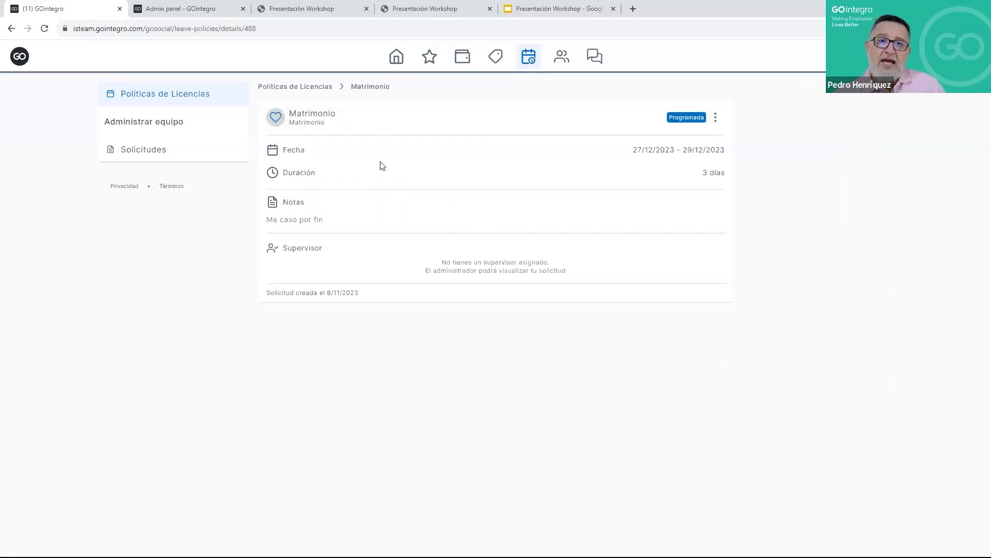
- Return to the leave policies overview and review the own leave activity, both the history and the upcoming requests
left_click(305, 91)
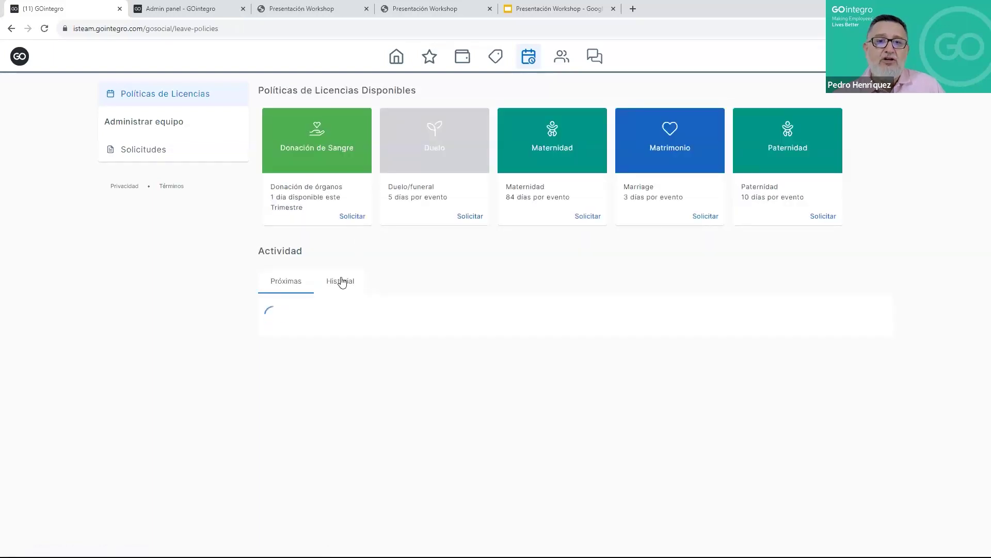
left_click(338, 284)
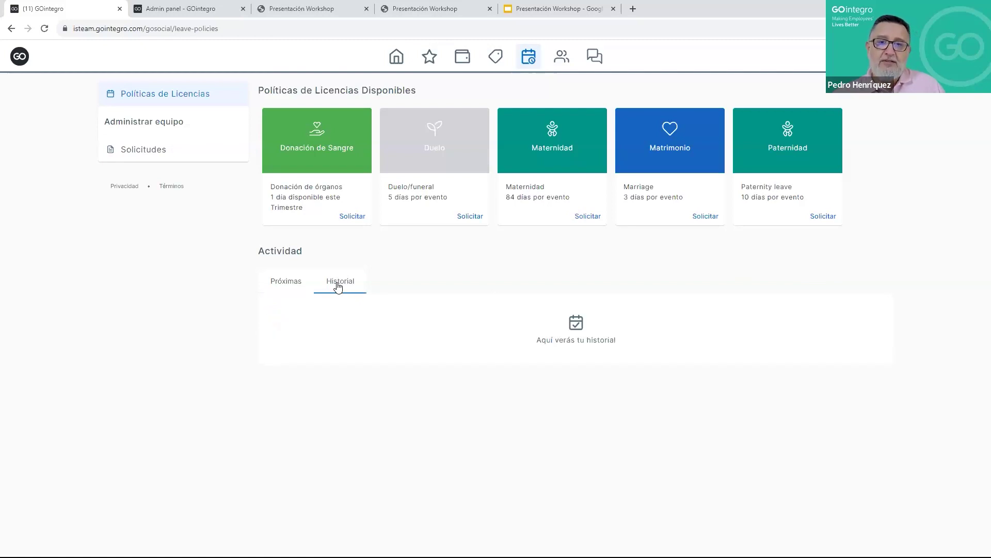
left_click(298, 287)
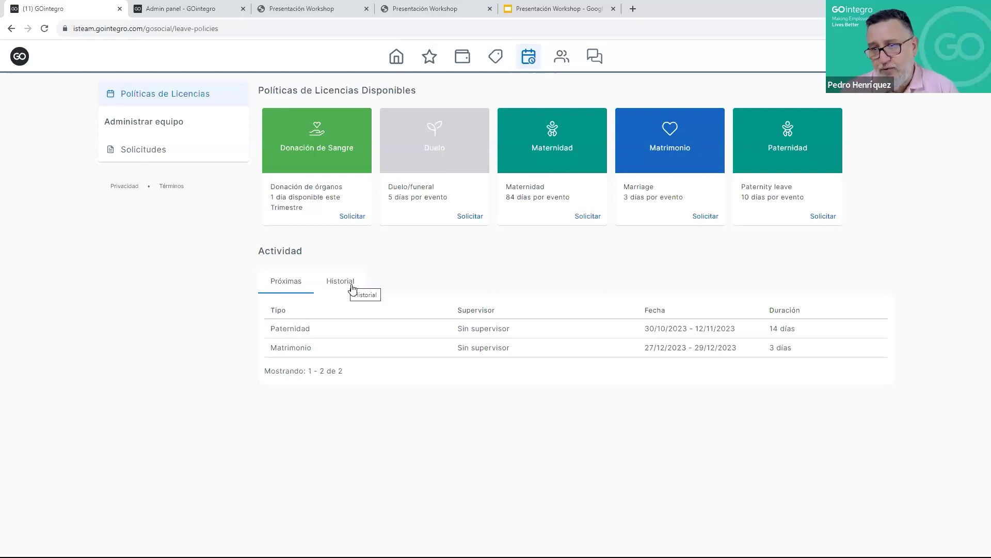
- Review the team's leave requests, both history and upcoming, and open the upcoming Maternidad request
left_click(151, 154)
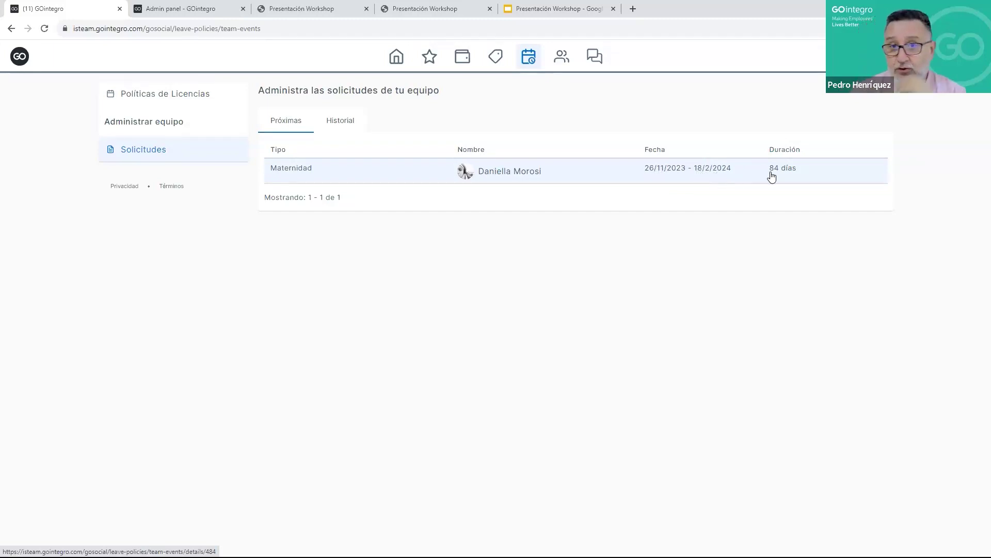
left_click(341, 128)
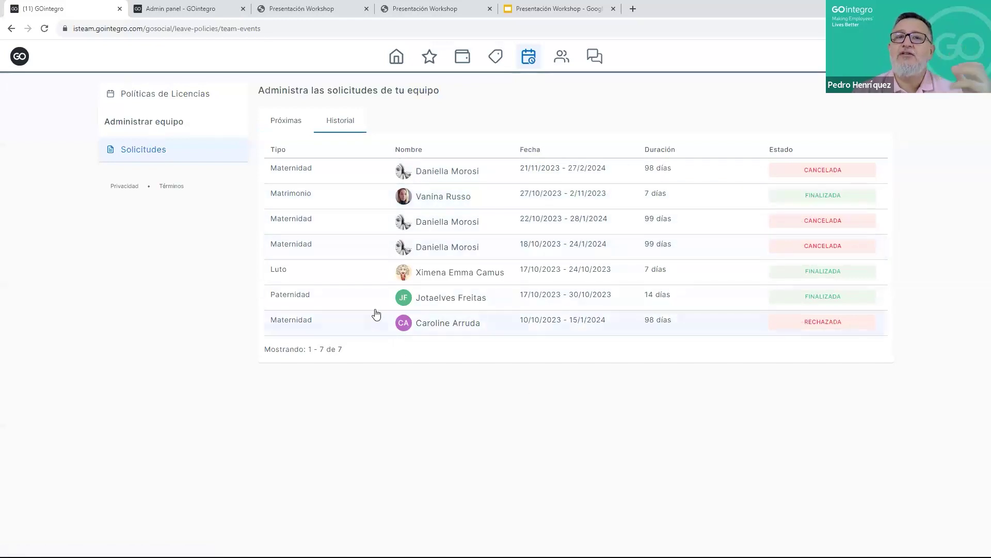
left_click(291, 121)
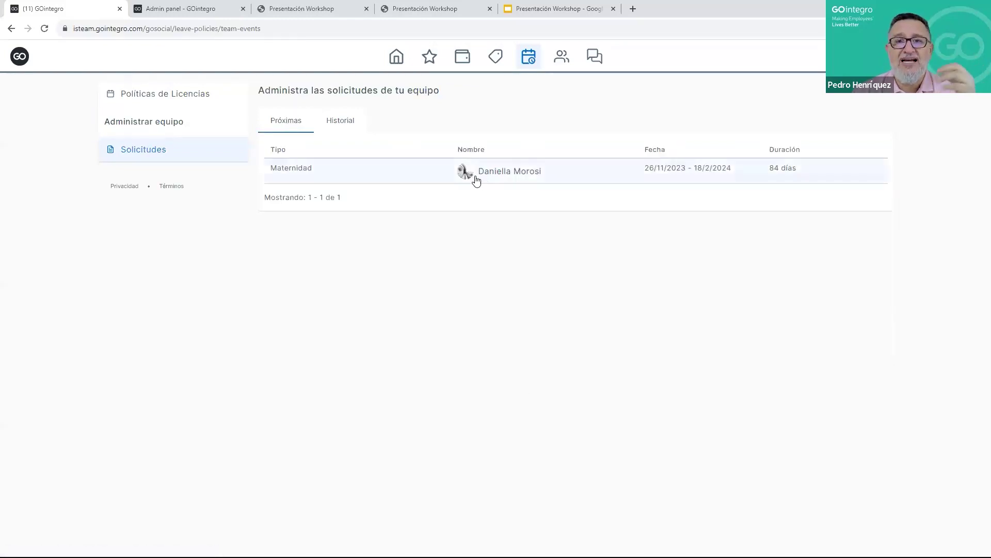
left_click(540, 177)
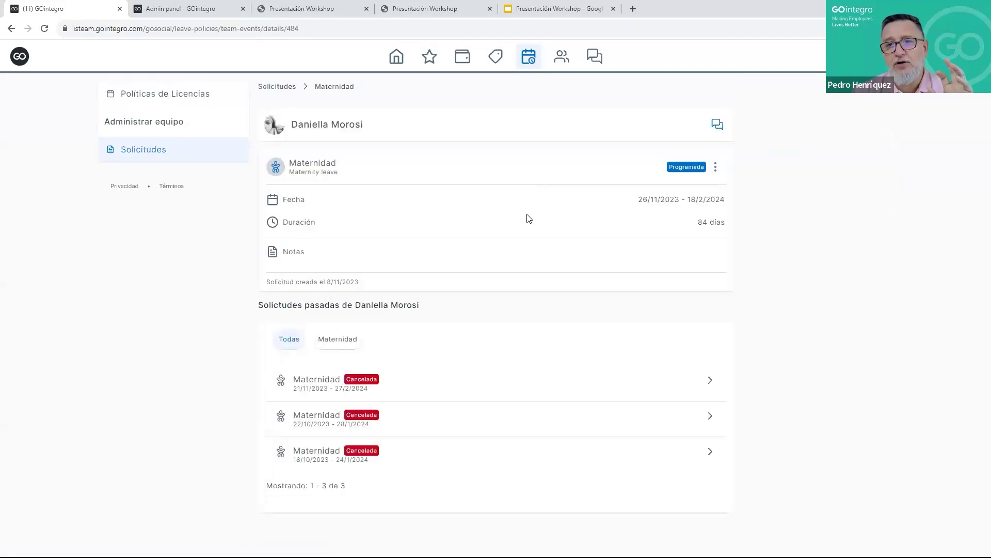
- Open a direct chat with the employee from the Maternidad request and begin a message with the employee's name
left_click(717, 125)
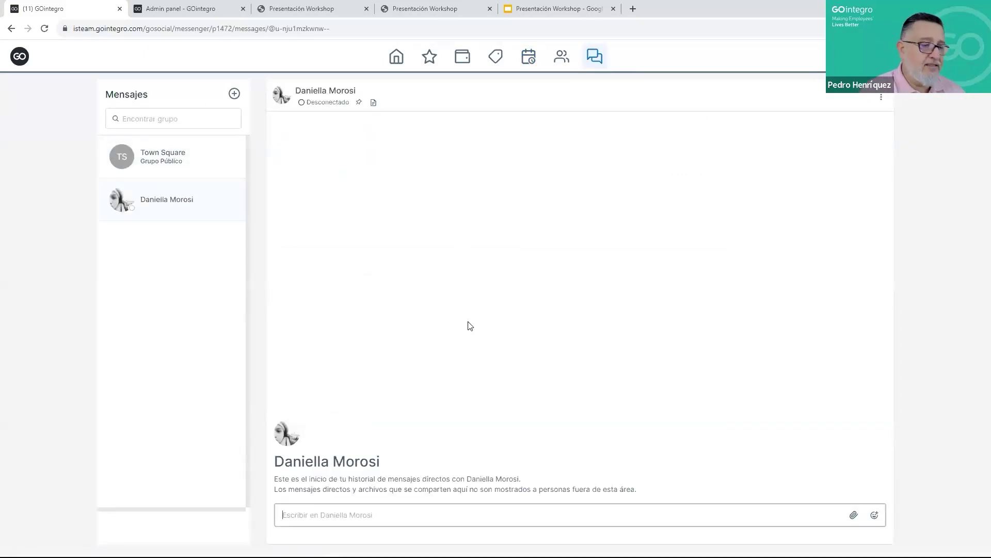
type("Dani")
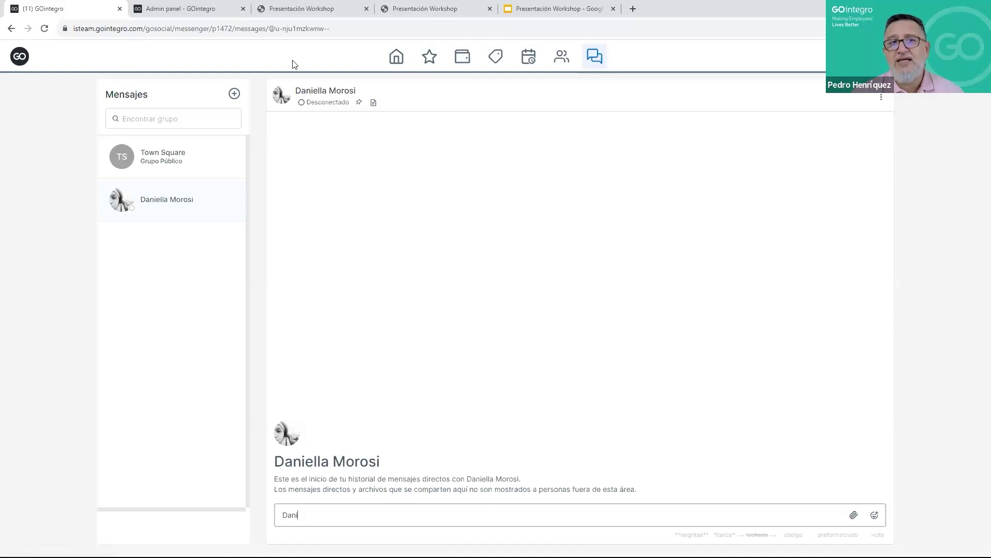
- Reopen the team's upcoming Maternidad request and check its available actions, including Rechazar solicitud, without applying any
left_click(522, 62)
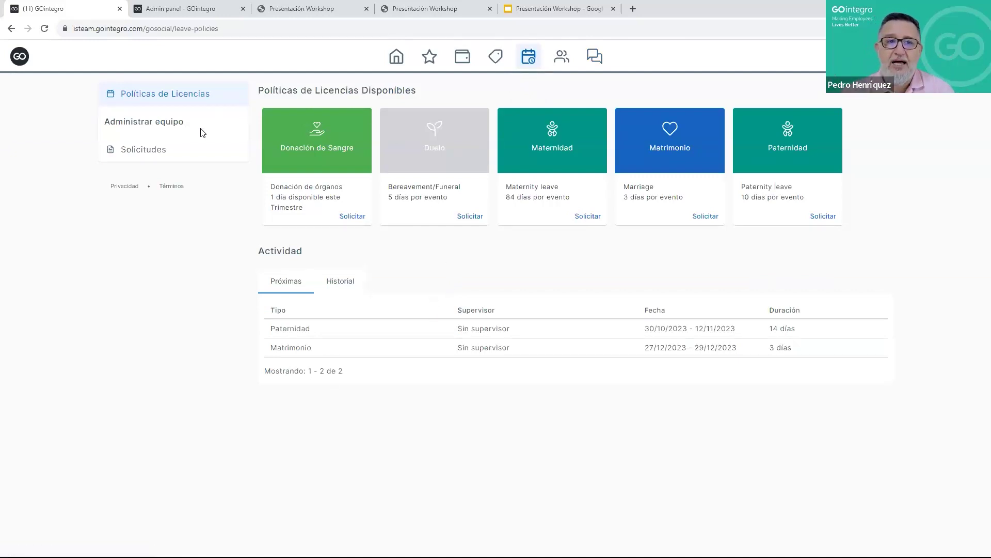
left_click(167, 151)
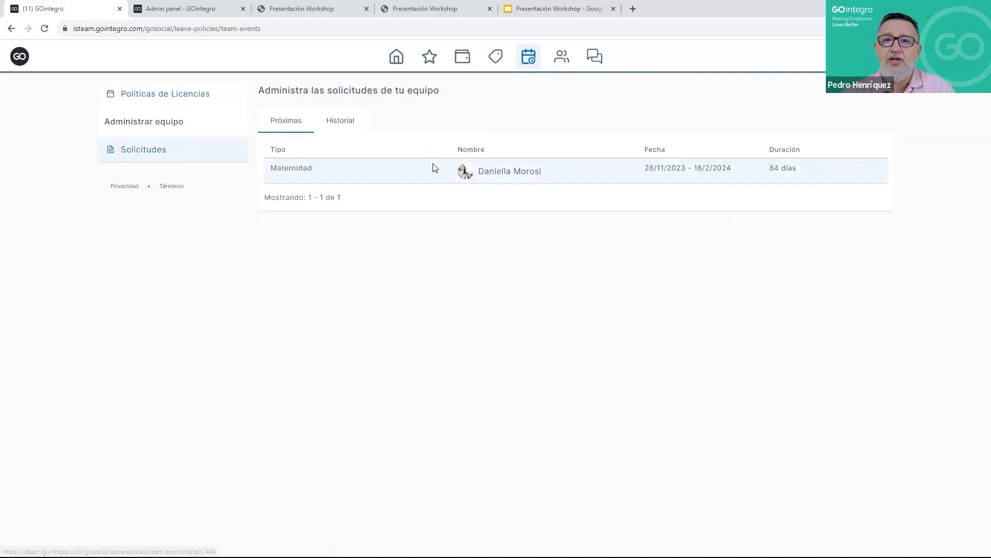
left_click(435, 168)
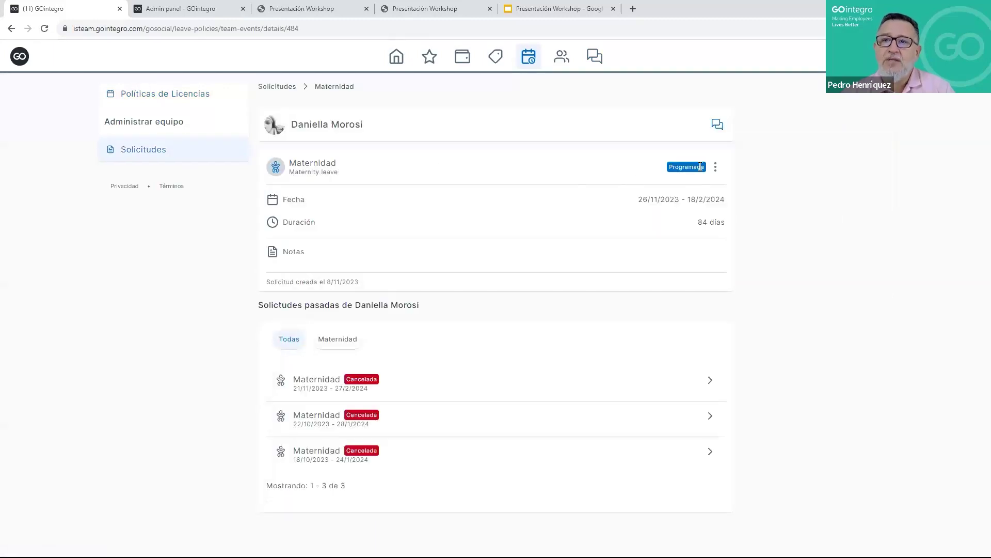
left_click(717, 166)
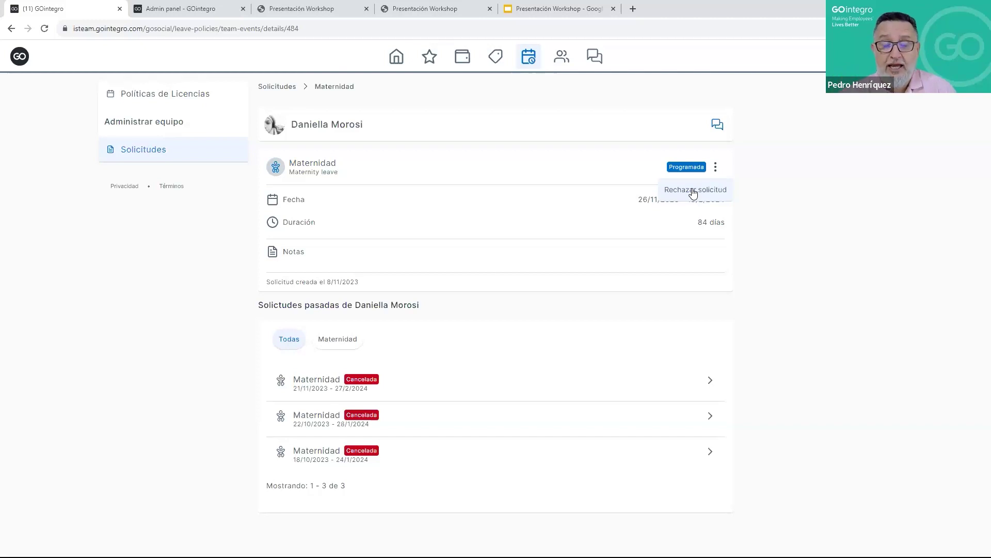
left_click(801, 147)
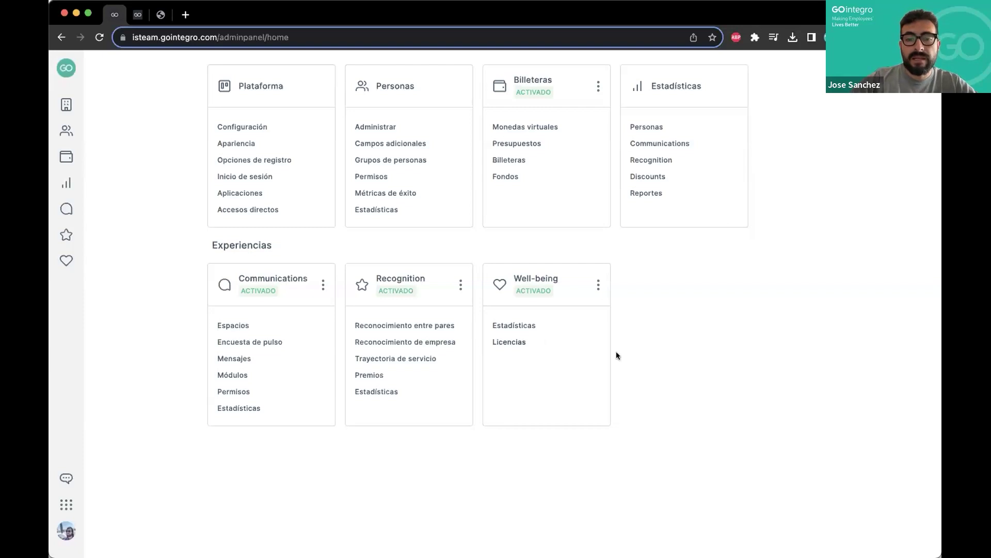
- Open the management settings of Colombia's Matrimonio leave policy in the Well-being licences and inspect its general details
left_click(506, 341)
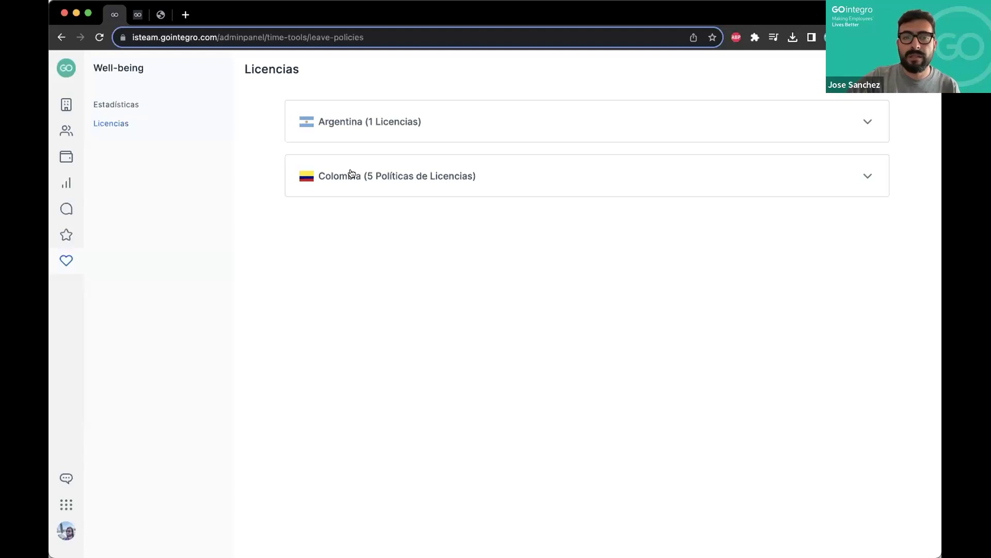
left_click(369, 180)
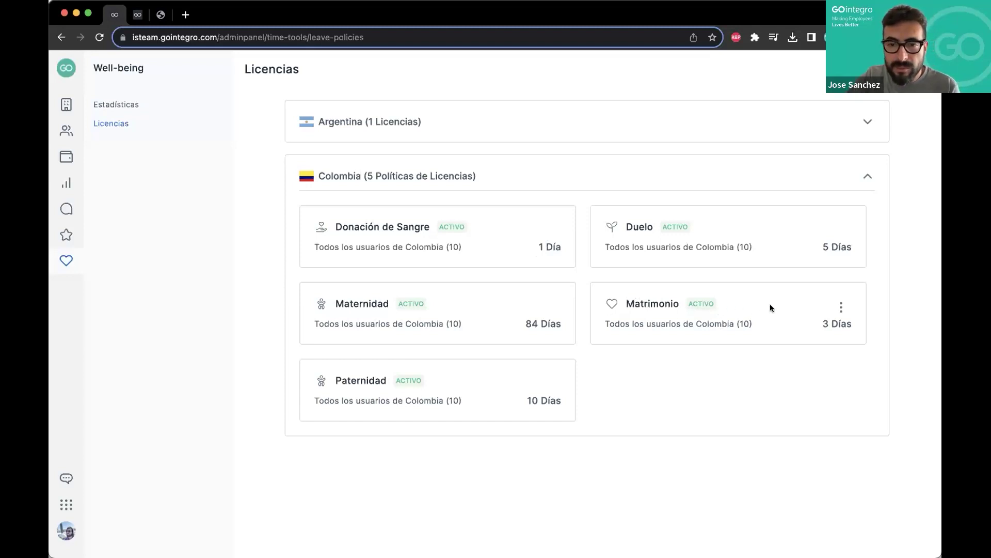
left_click(841, 306)
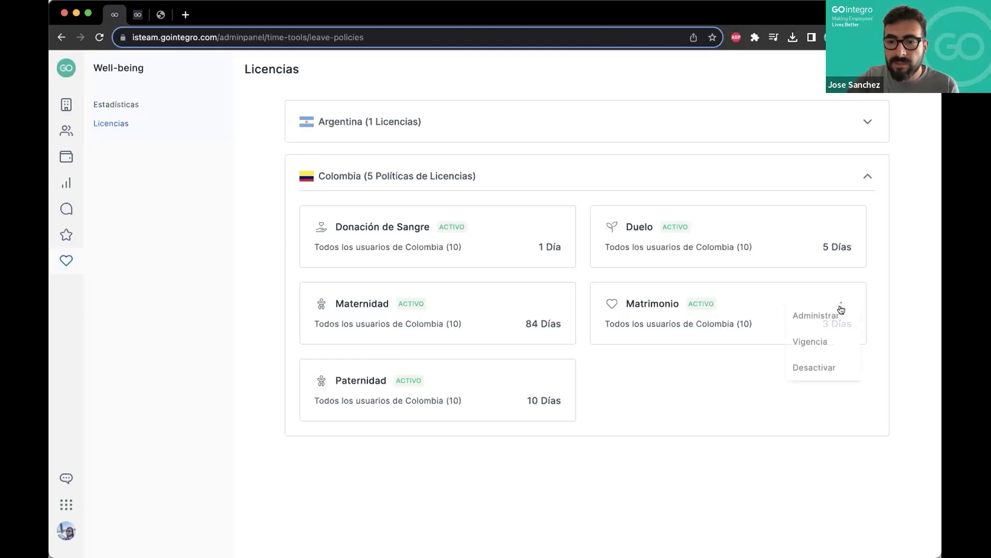
left_click(817, 316)
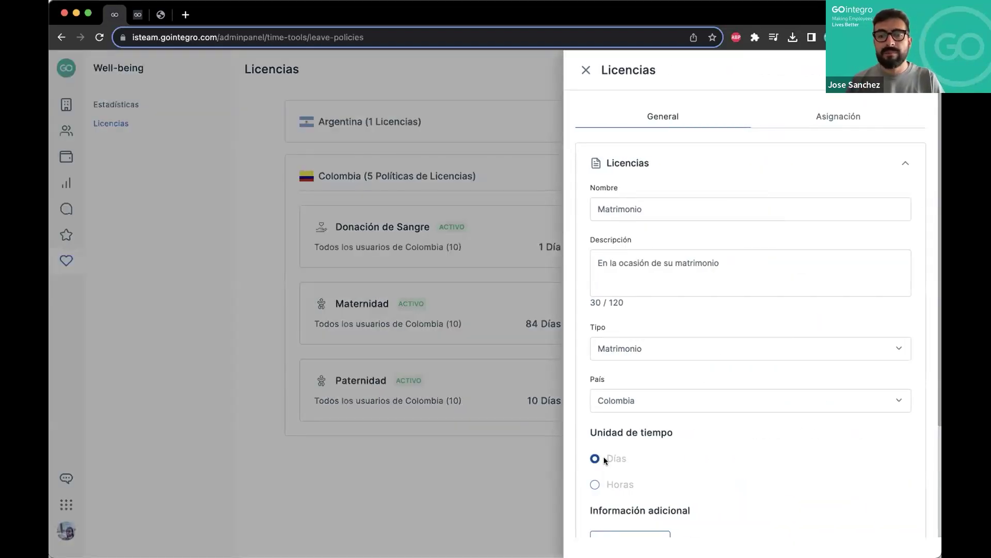
left_click(600, 209)
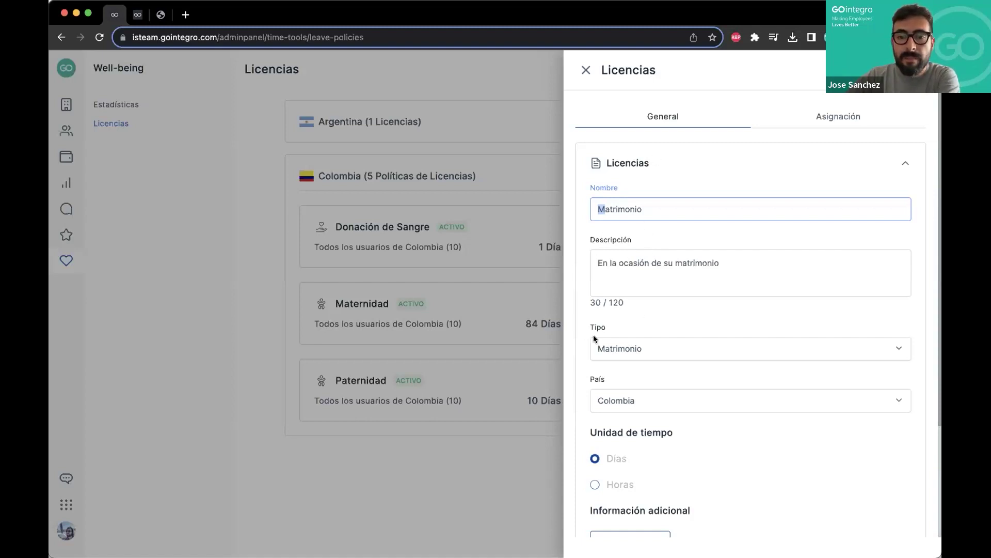
- Review the leave types available for Colombia's Matrimonio policy, keeping Matrimonio as the selected type
left_click(621, 347)
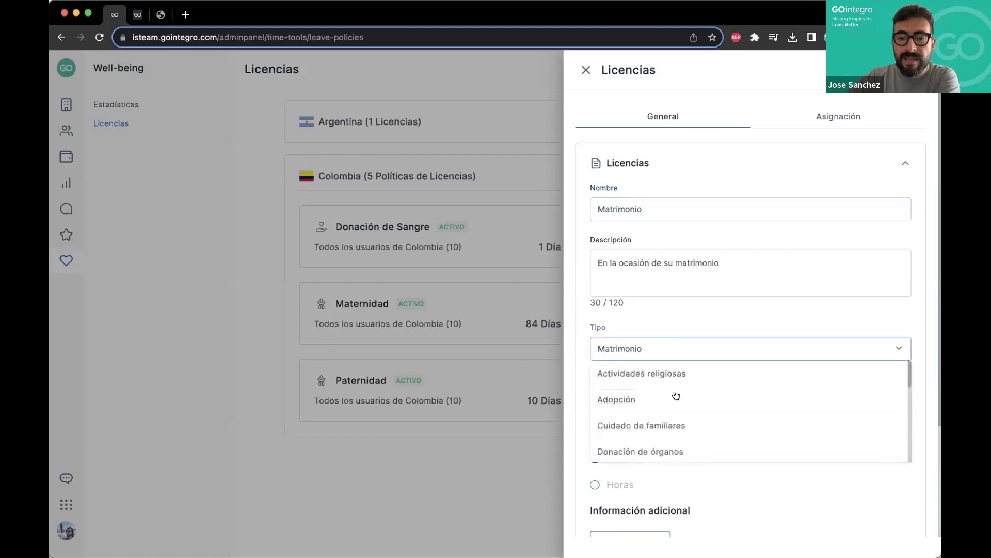
scroll(683, 407, "down", 1)
scroll(683, 408, "down", 5)
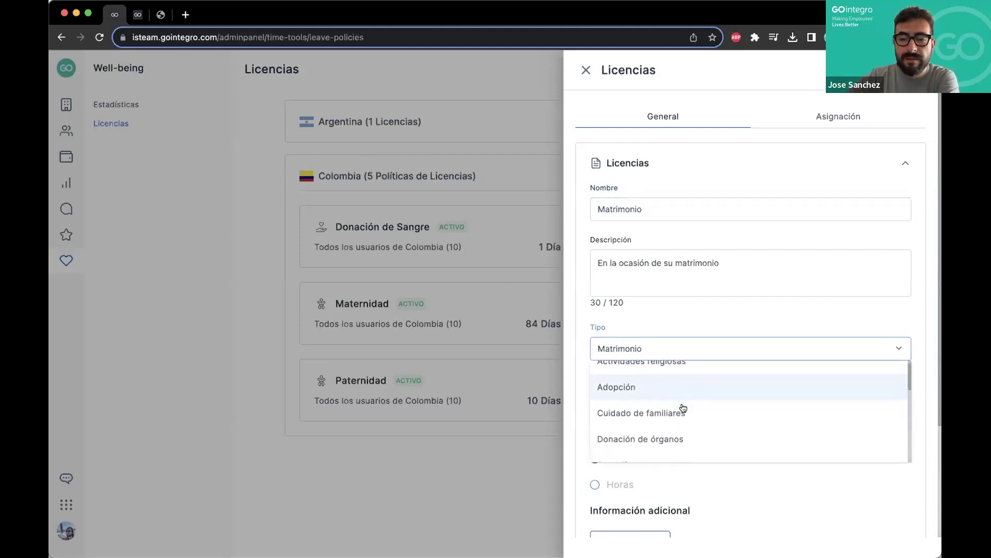
scroll(683, 408, "down", 5)
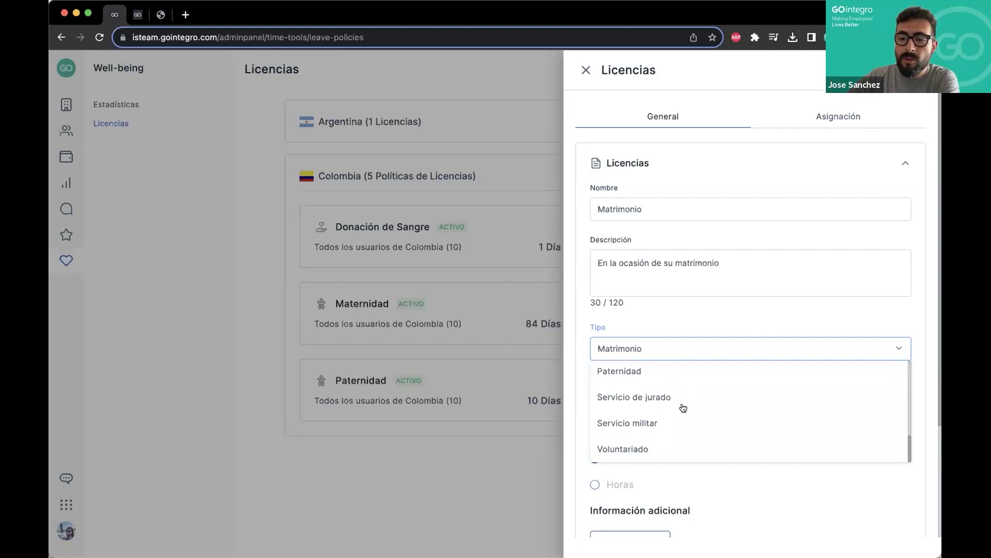
scroll(674, 341, "up", 7)
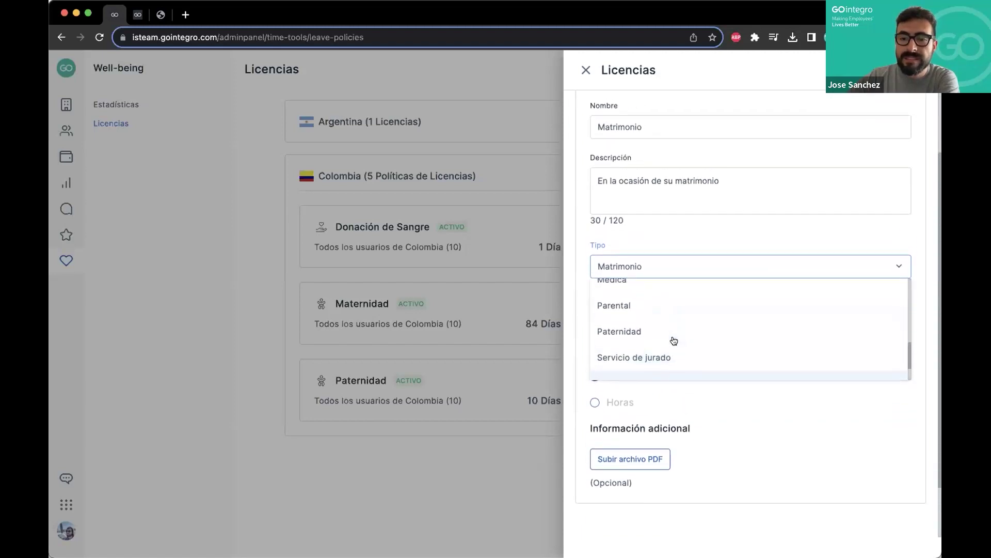
scroll(674, 340, "up", 4)
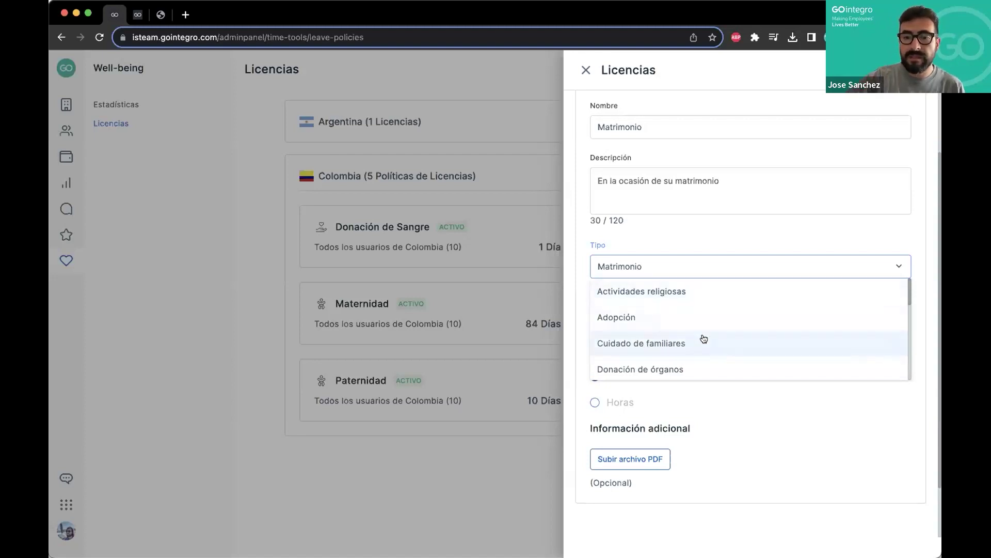
left_click(710, 264)
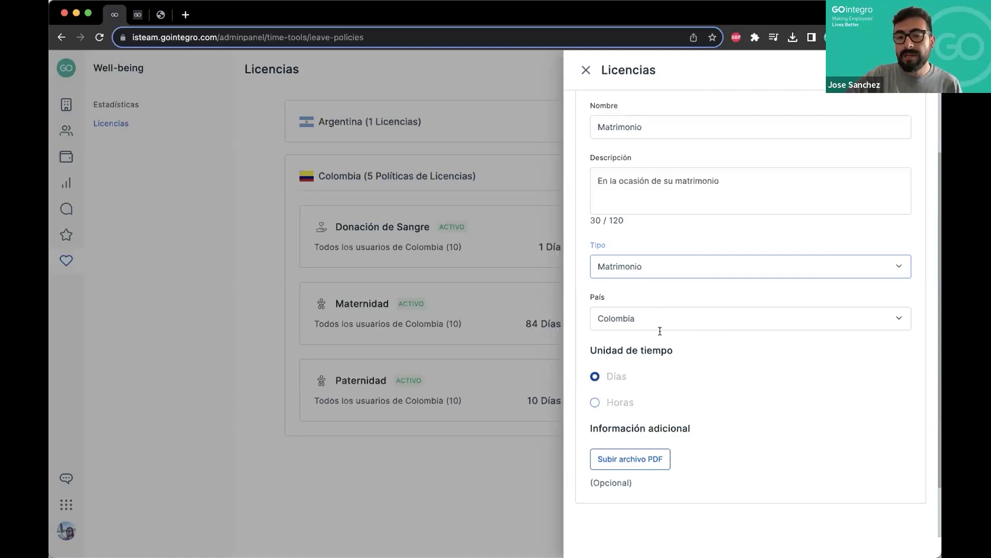
- Examine the Matrimonio policy's description, country, time unit and optional PDF attachment in its general details
scroll(682, 355, "down", 1)
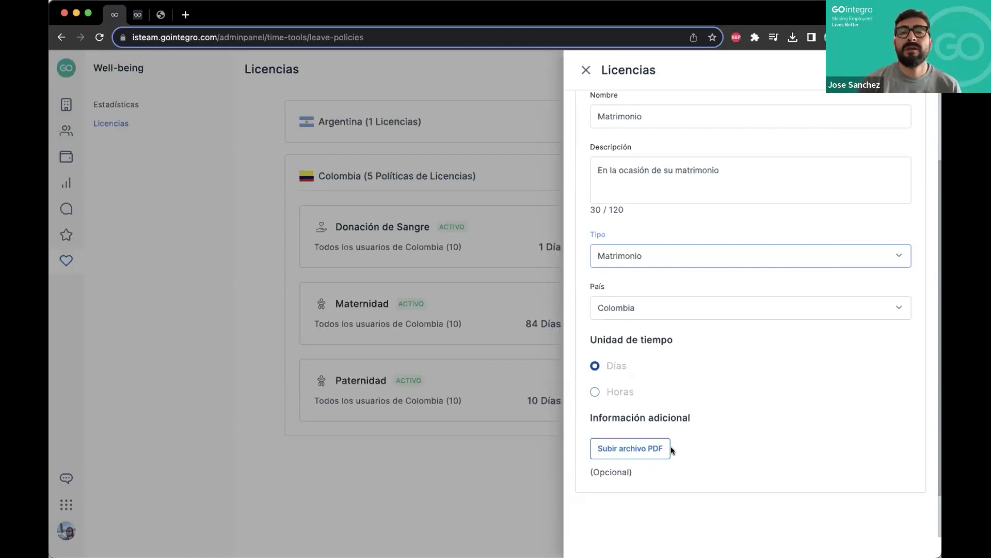
left_click_drag(597, 170, 731, 169)
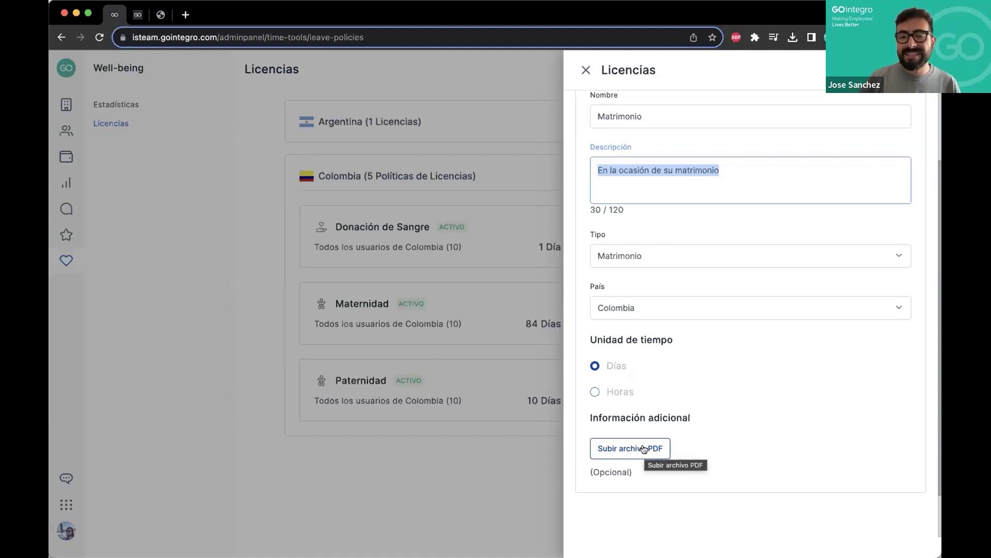
scroll(693, 175, "up", 3)
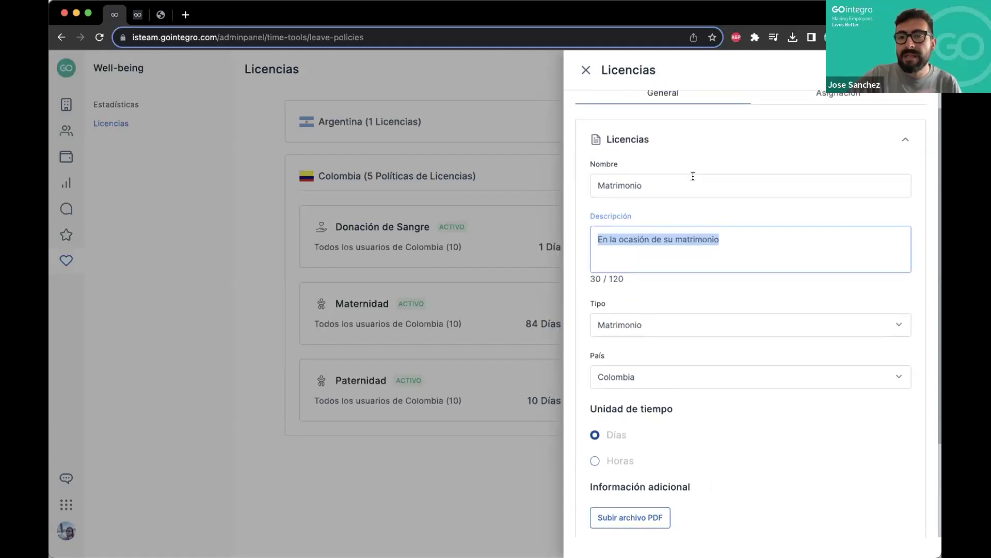
scroll(693, 176, "up", 1)
- Open the Matrimonio policy's assignment settings and review the user selection choices and recurrence periods without changing them
left_click(832, 116)
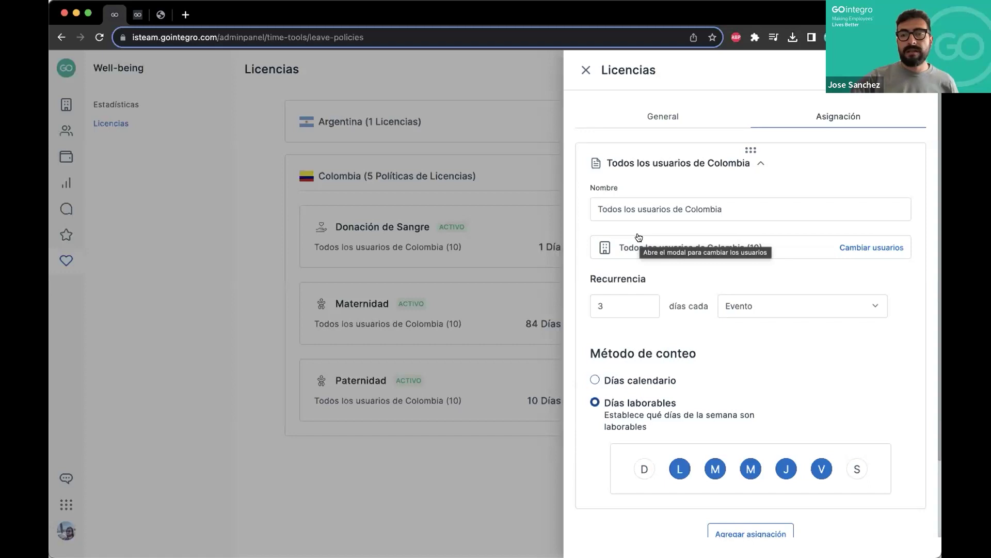
left_click(759, 164)
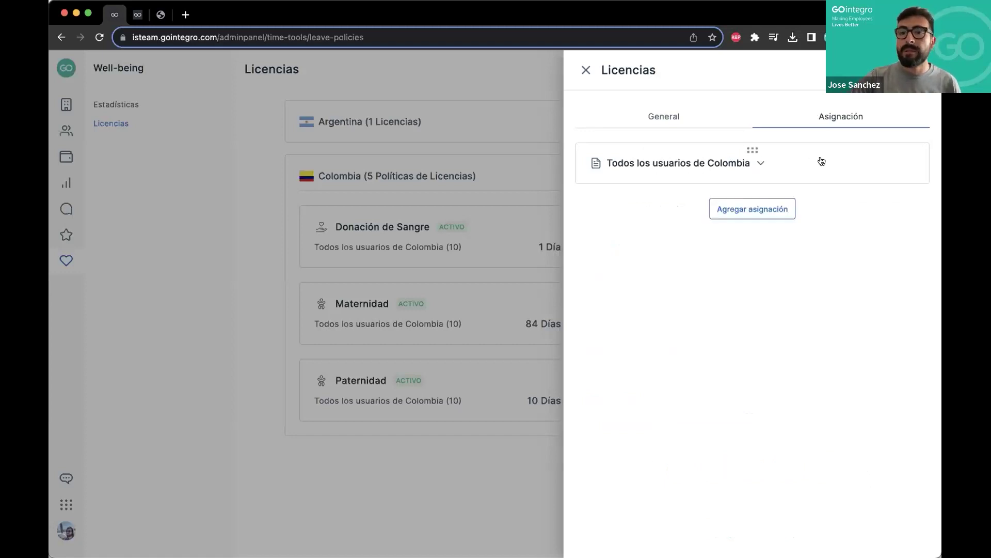
left_click(761, 164)
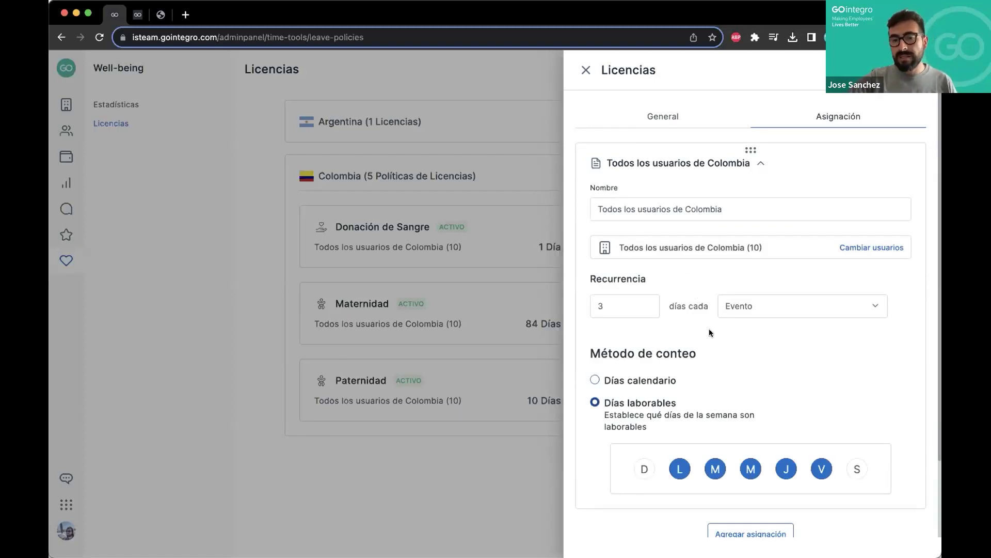
left_click(856, 248)
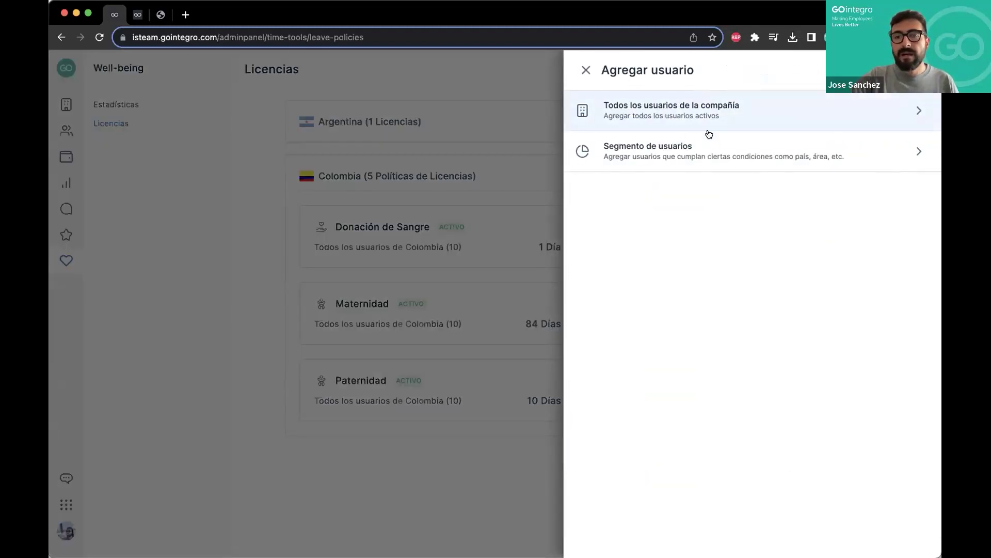
left_click(586, 70)
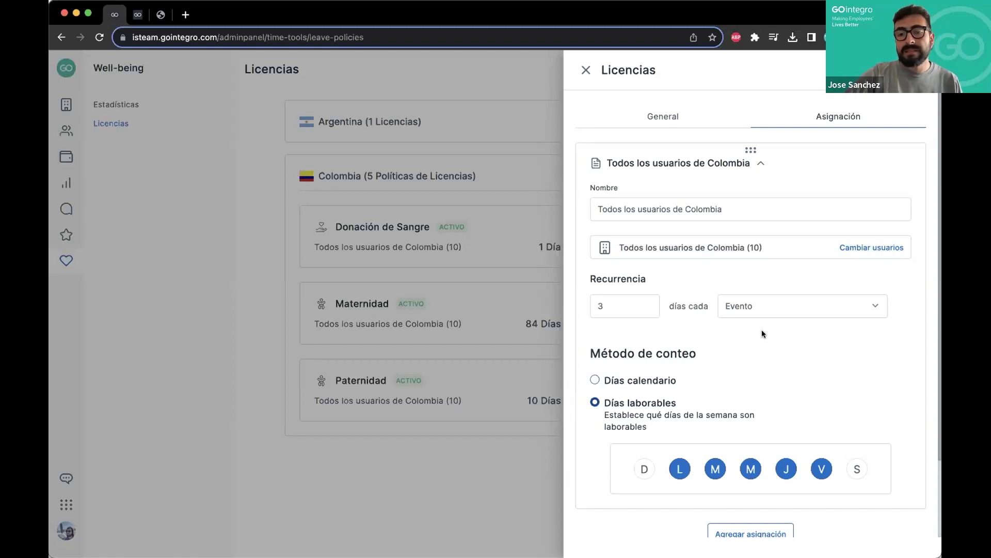
left_click(748, 315)
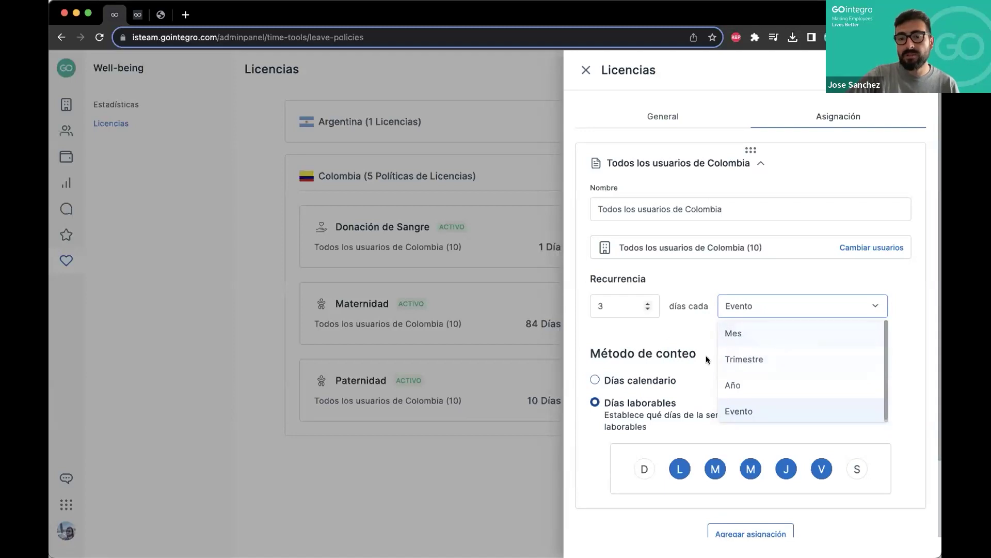
left_click(873, 307)
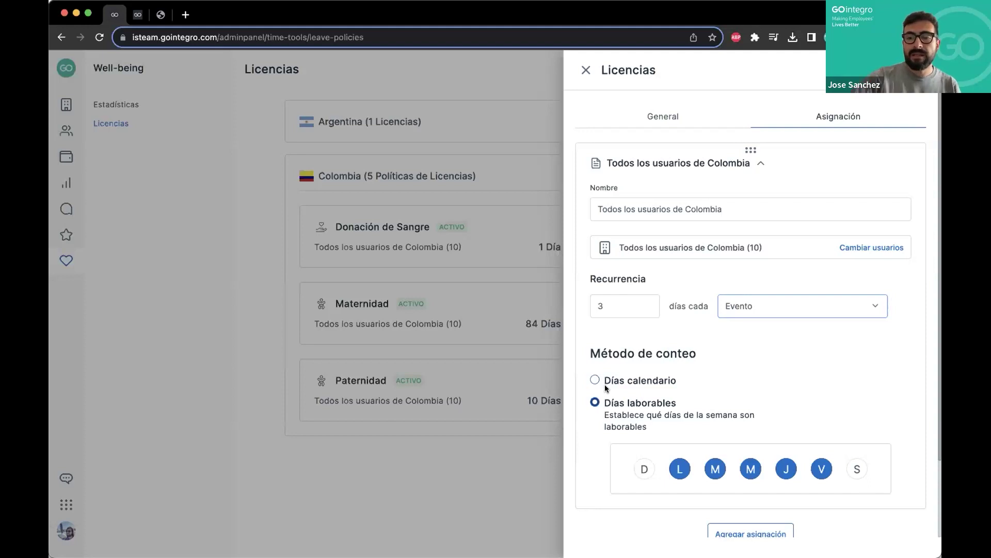
- Try including Saturday and excluding Friday as working days in the assignment, restoring each day's original setting
scroll(605, 385, "down", 1)
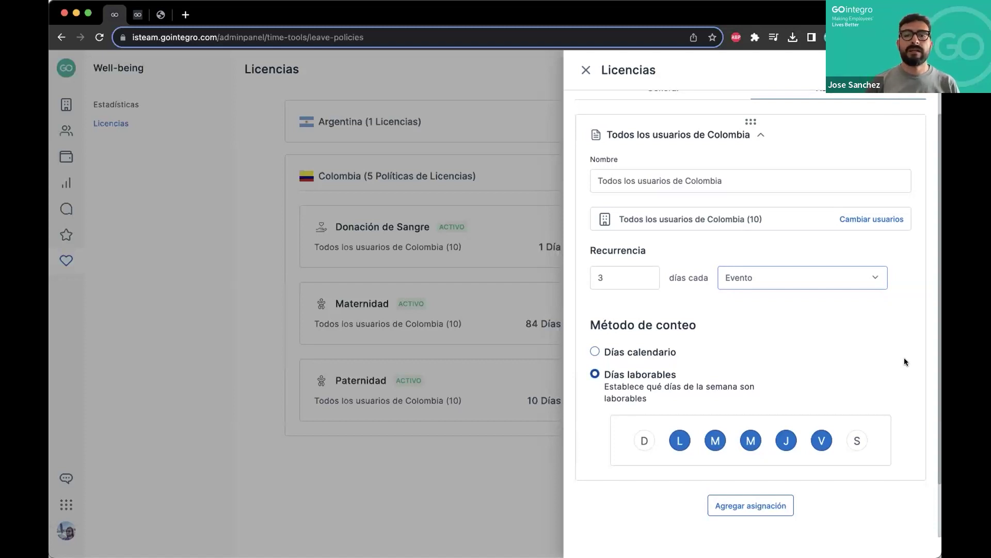
left_click(853, 443)
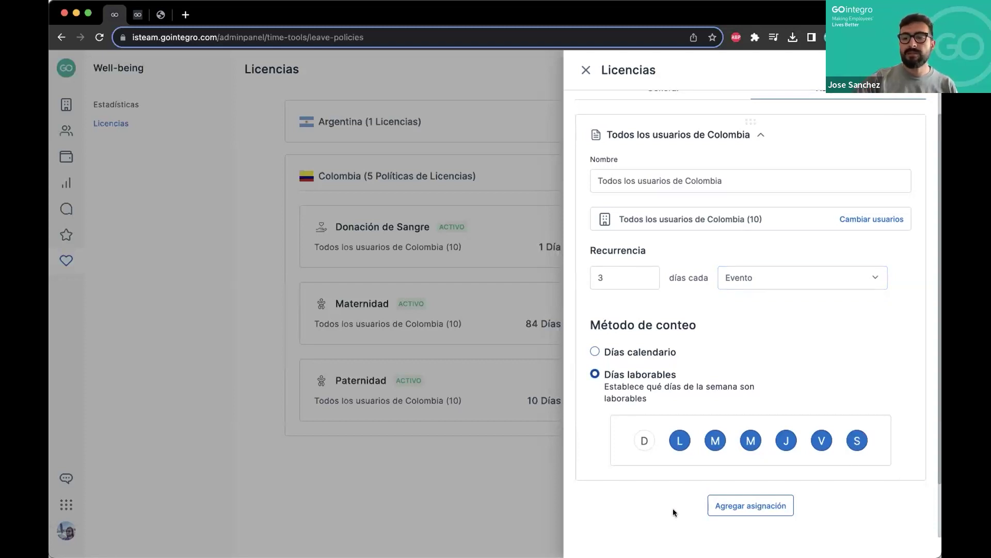
left_click(860, 443)
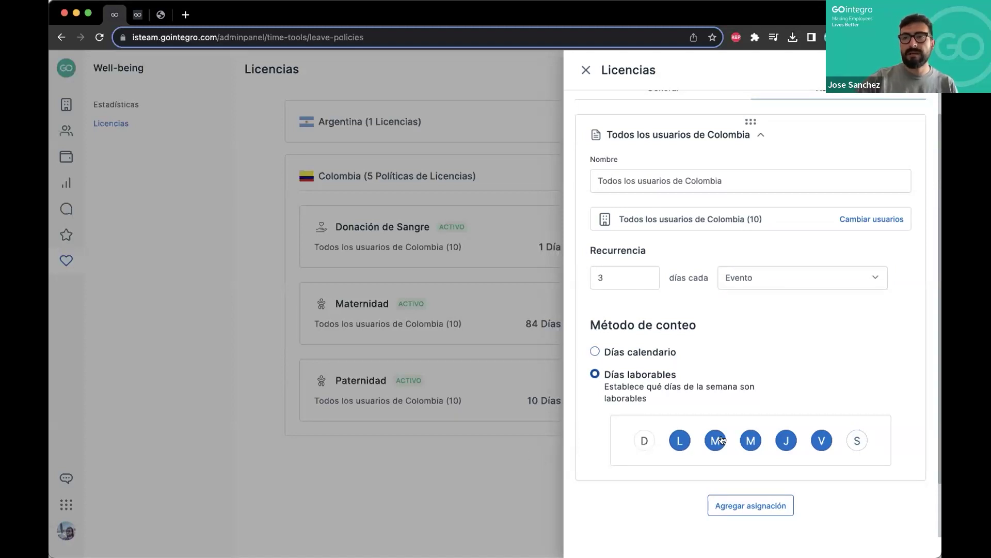
left_click(822, 444)
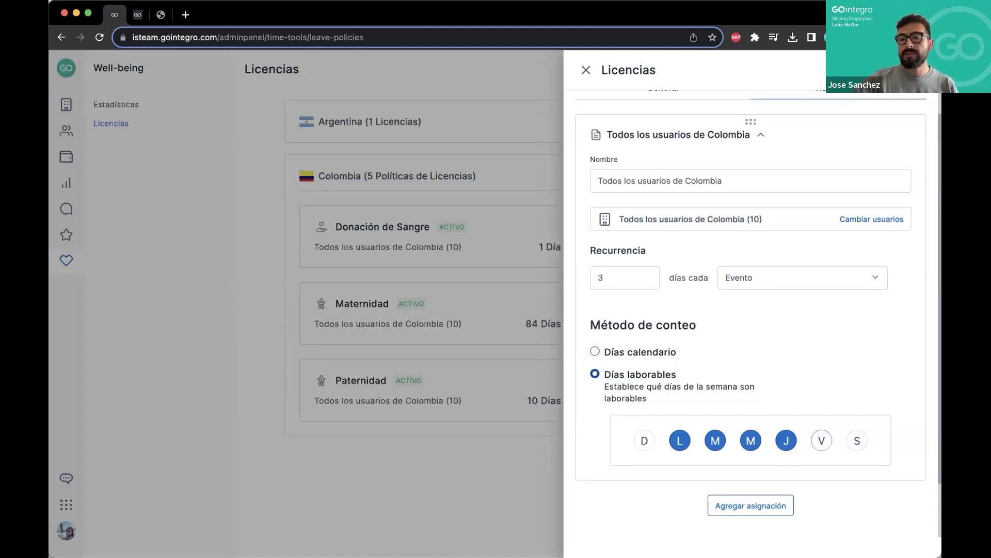
left_click(822, 440)
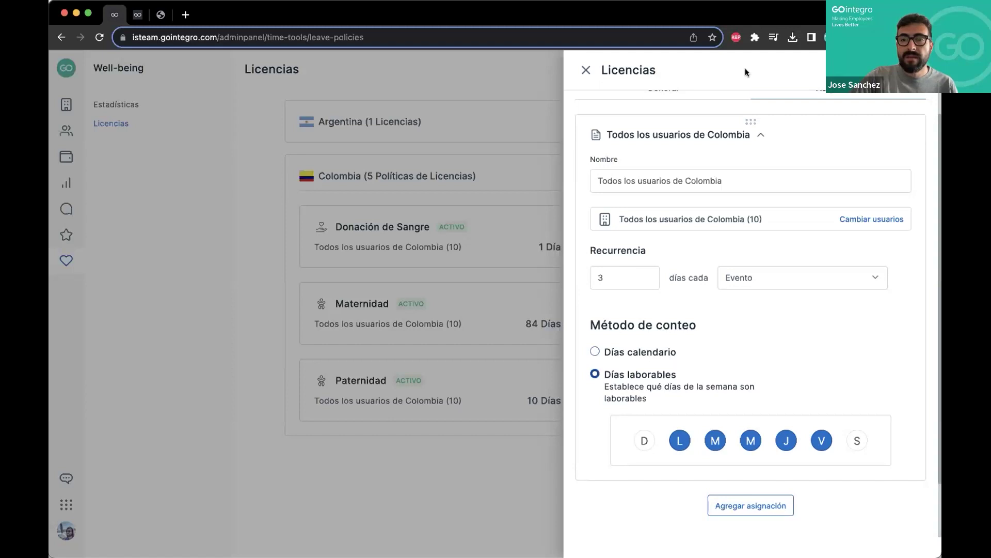
- Collapse the Todos los usuarios de Colombia assignment and close the Matrimonio policy settings
left_click(758, 132)
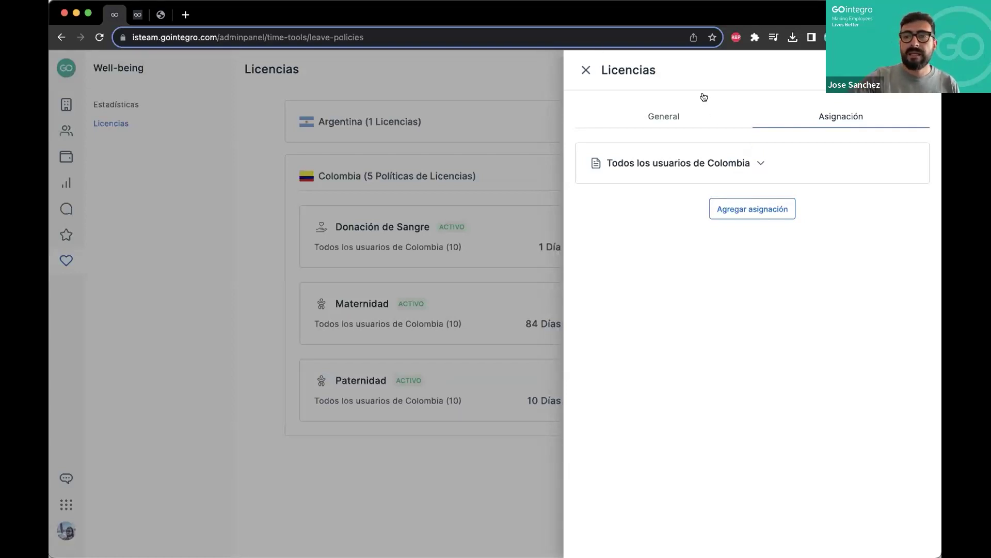
left_click(586, 71)
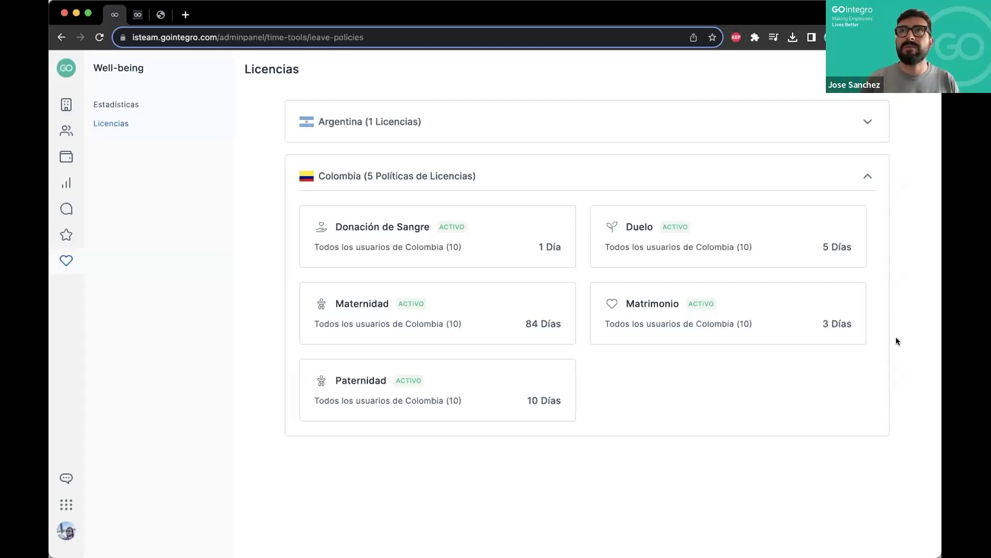
mouse_move(742, 334)
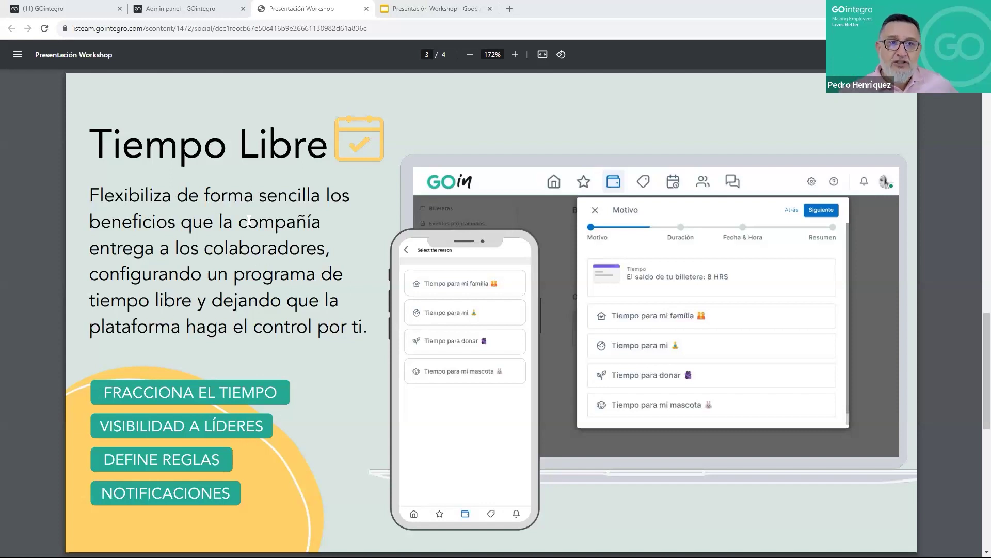
- Switch from the presentation to the GOintegro employee site and open the My GOpoints wallet
left_click(105, 15)
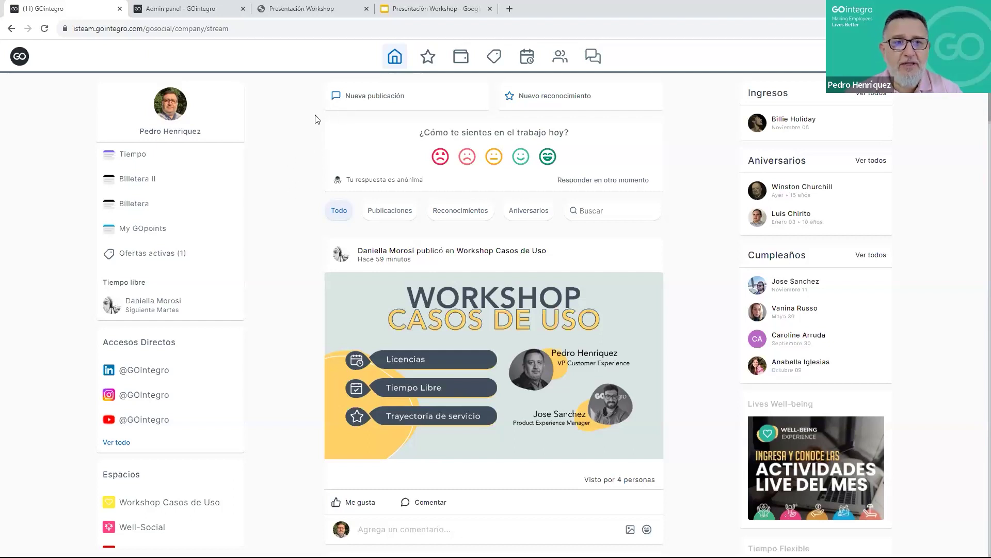
left_click(459, 60)
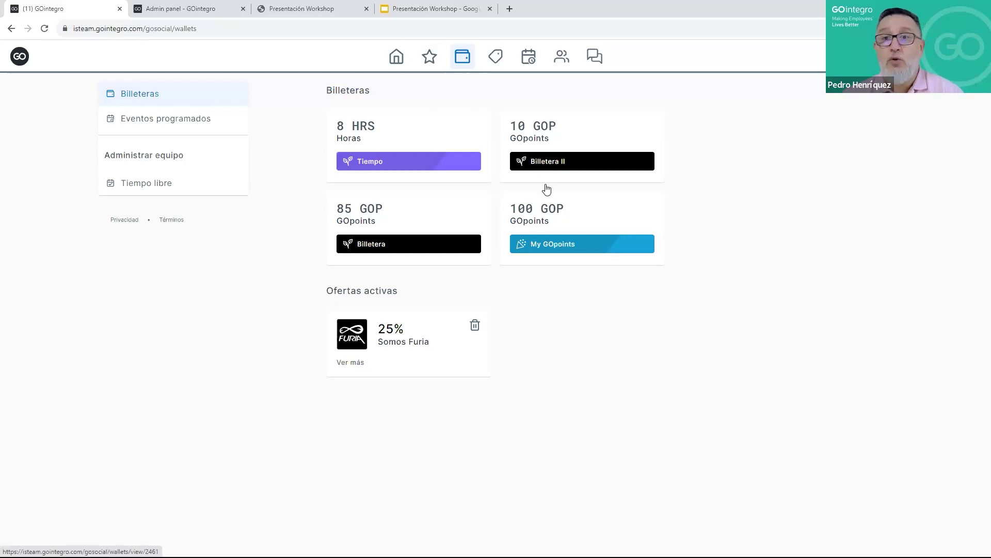
left_click(543, 213)
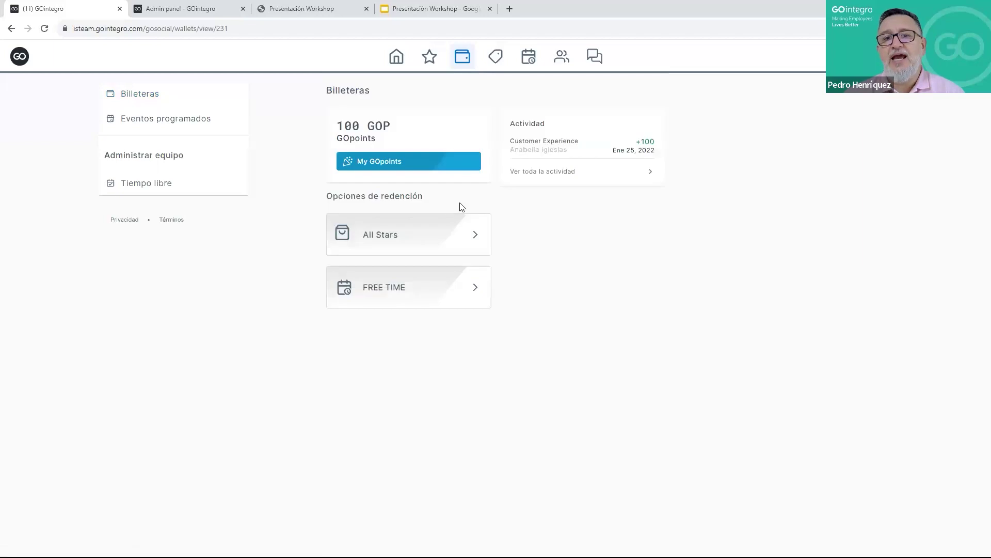
- Open the wallet's All Stars redemption catalog and browse its categories and gift card items
left_click(408, 241)
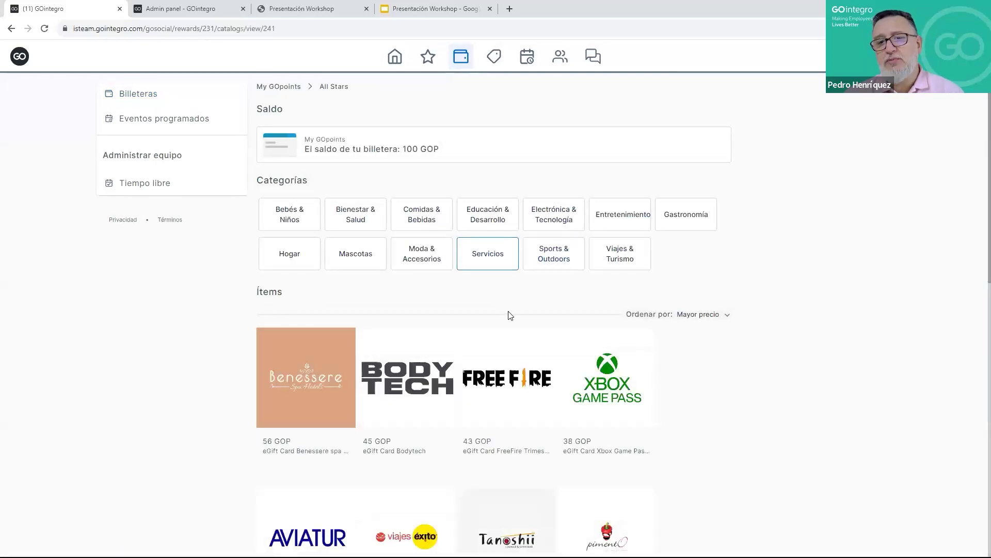
scroll(512, 310, "down", 5)
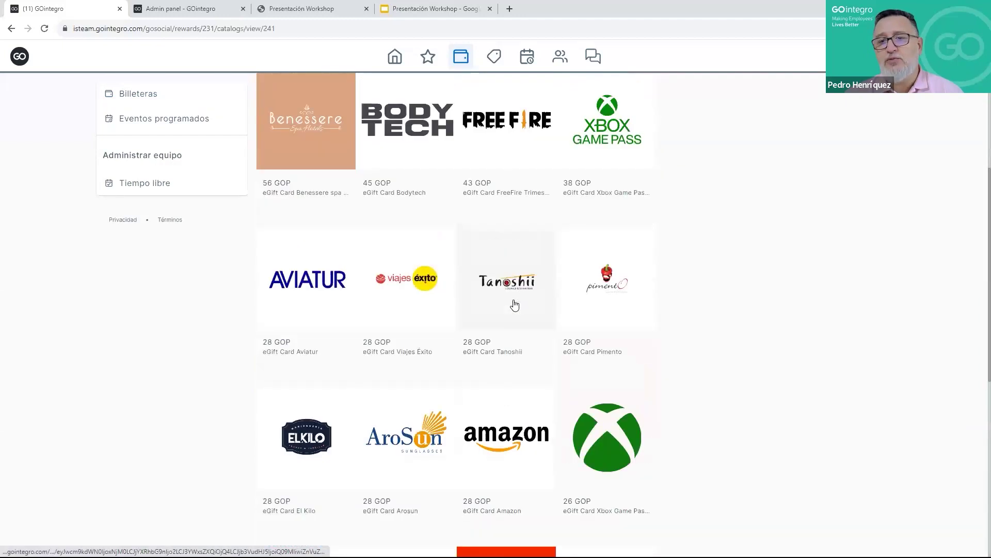
scroll(515, 306, "up", 4)
scroll(514, 302, "down", 3)
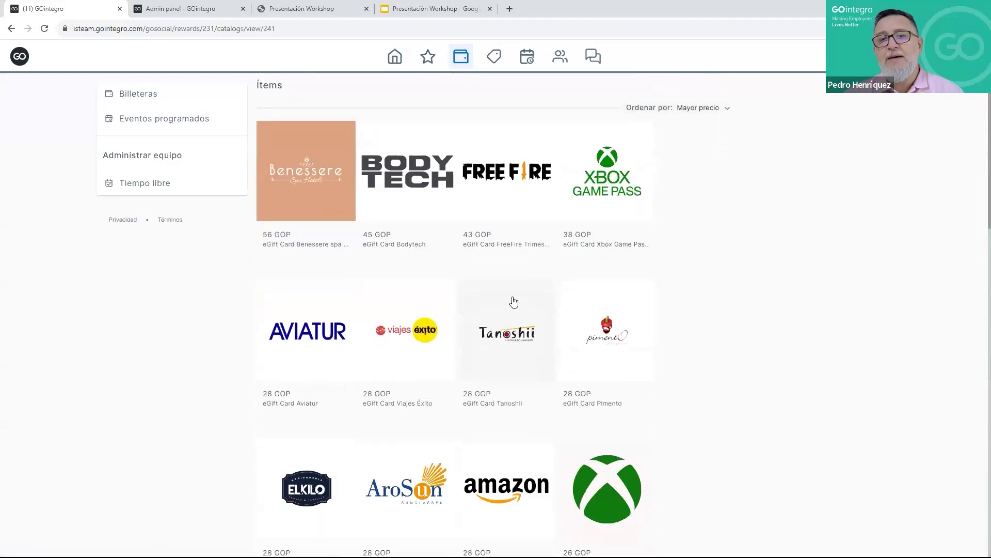
scroll(514, 302, "up", 4)
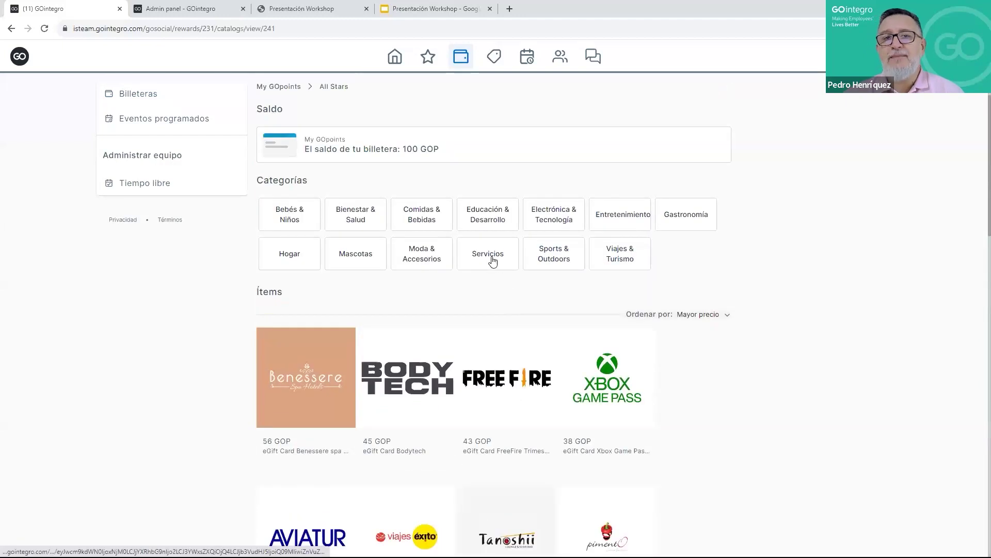
- Return to the My GOpoints wallet, start a FREE TIME redemption and inspect its wallet balance and reasons
left_click(288, 88)
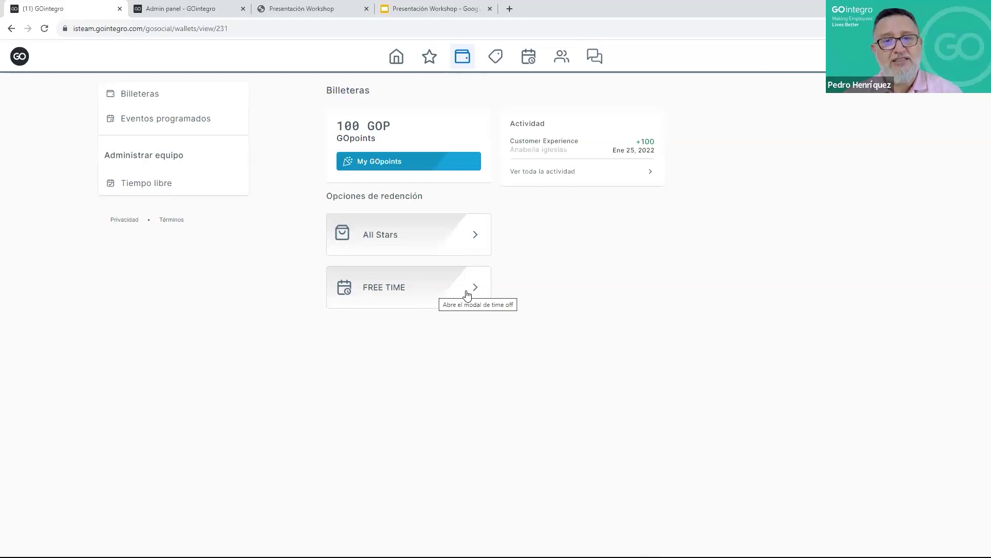
left_click(427, 294)
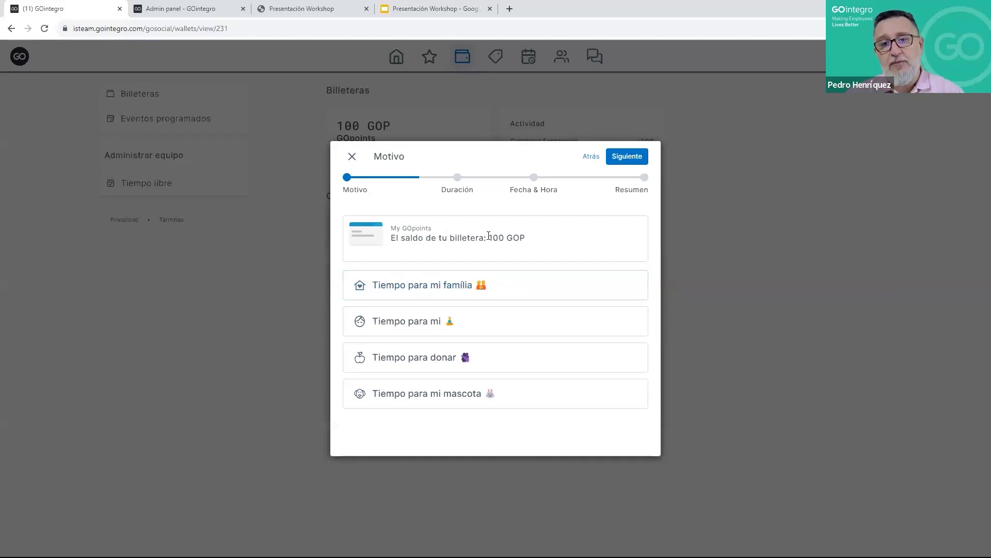
left_click_drag(488, 236, 525, 236)
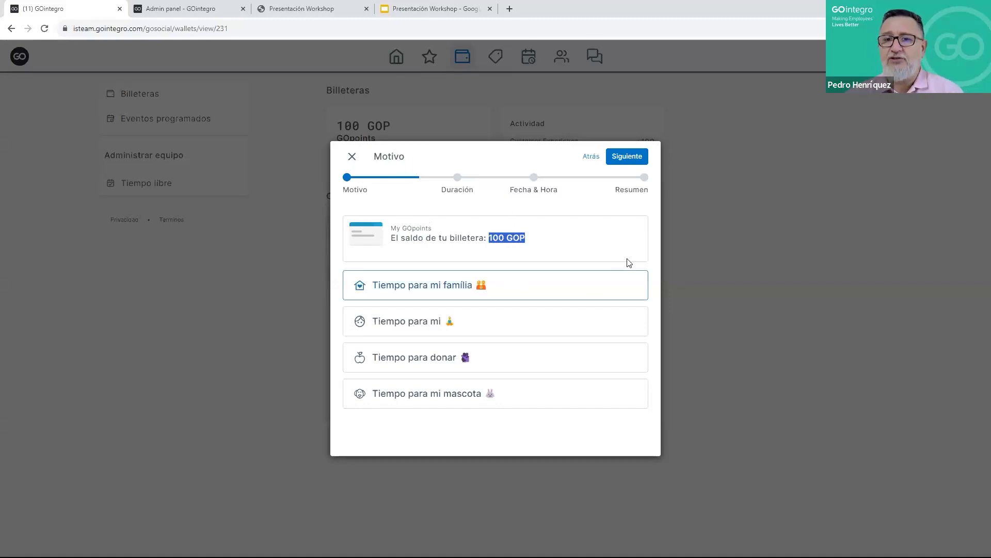
left_click(640, 215)
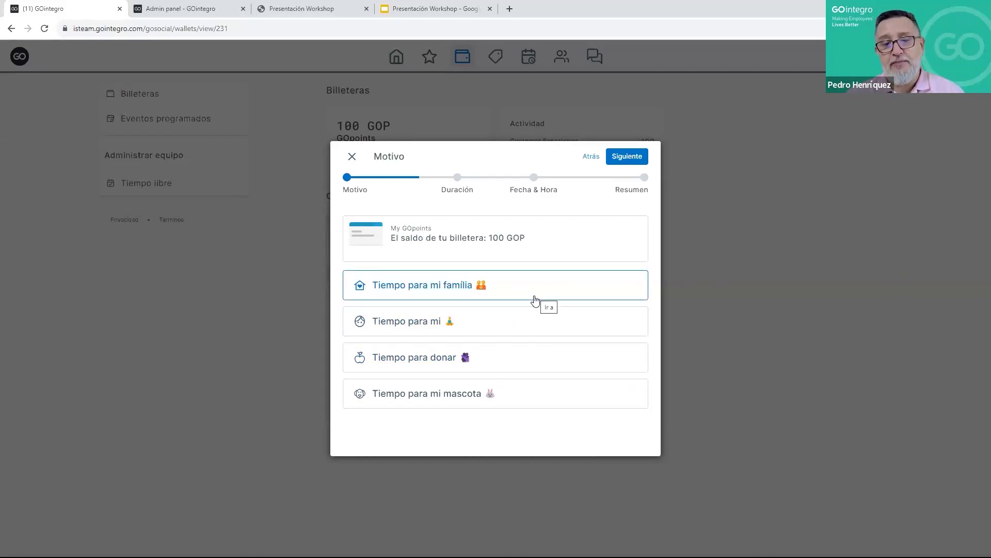
- Choose Tiempo para mi família as the reason for the free time and Medio día as its duration
left_click(504, 288)
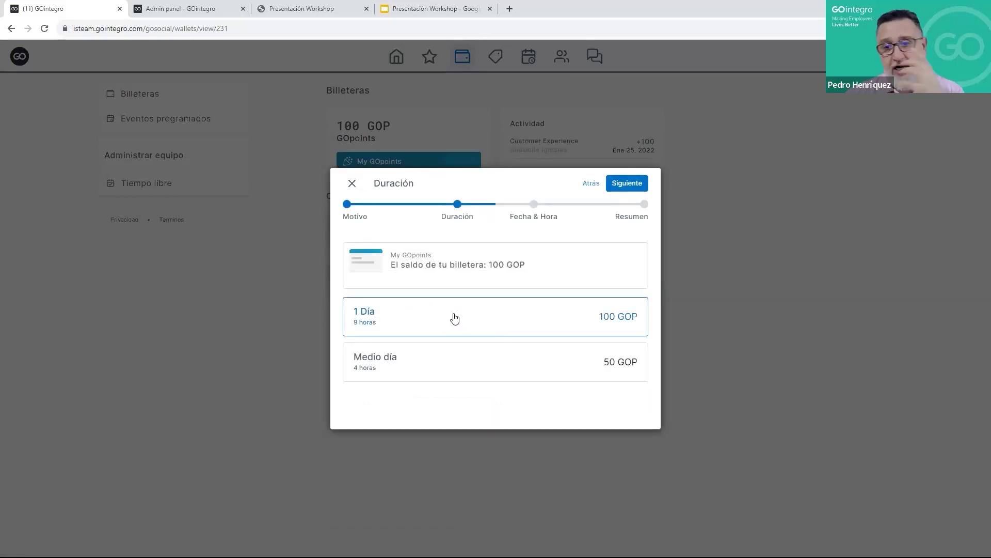
left_click(472, 367)
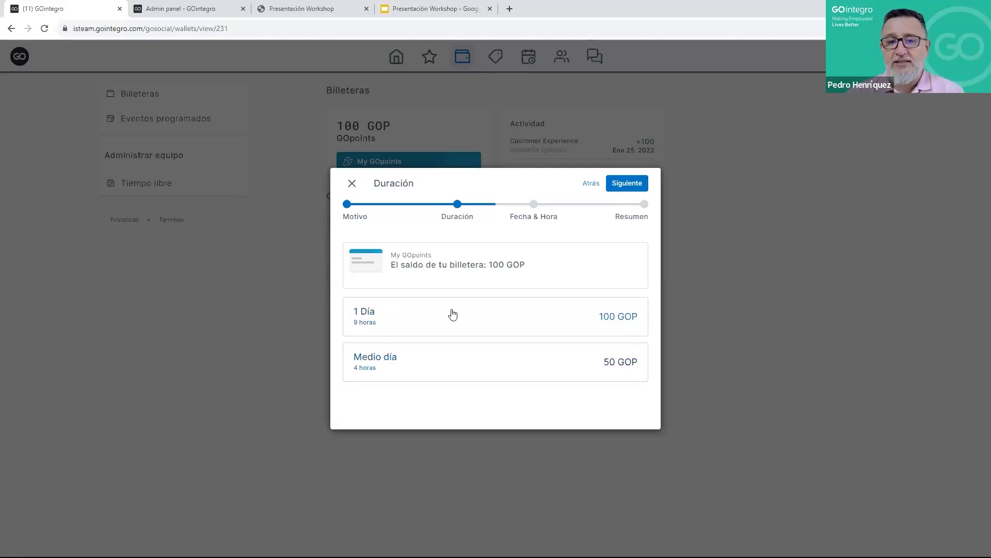
left_click(467, 369)
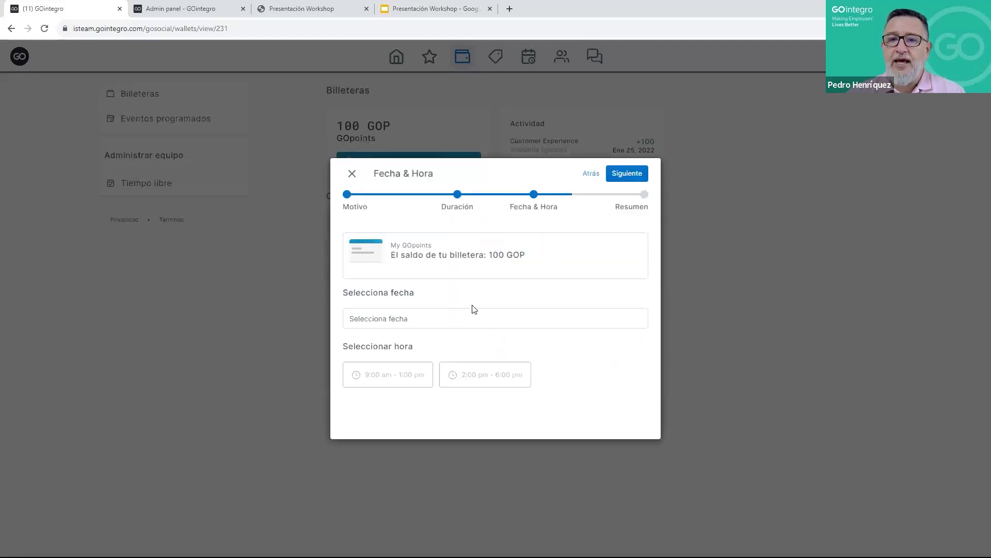
- Schedule the half day for 29/11/2023 from 2:00 pm to 6:00 pm, save the event and return to the wallet
left_click(443, 324)
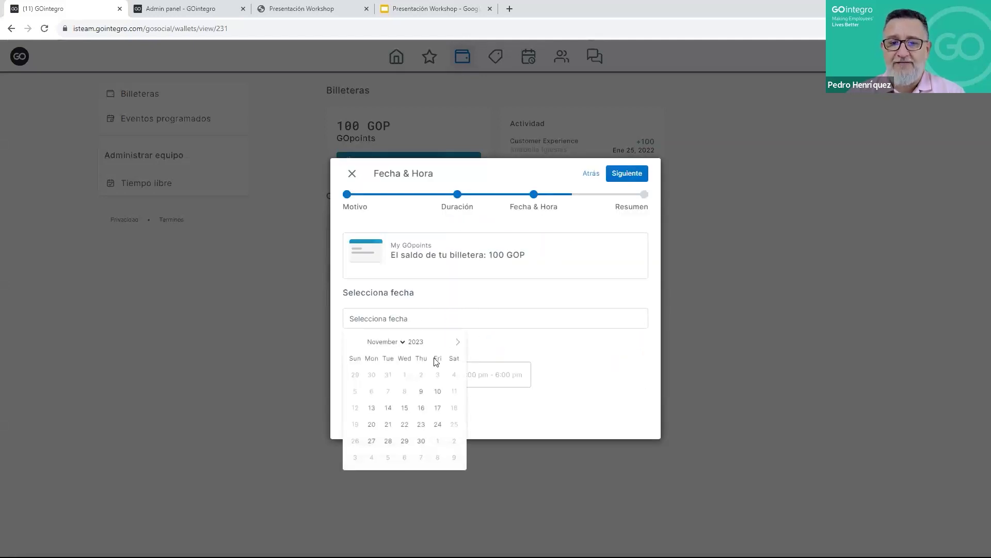
left_click(404, 441)
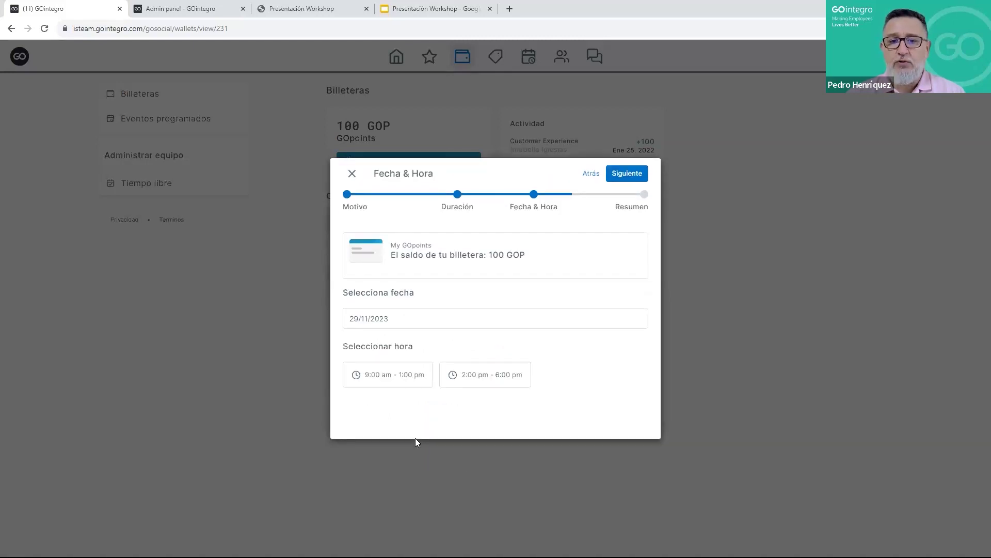
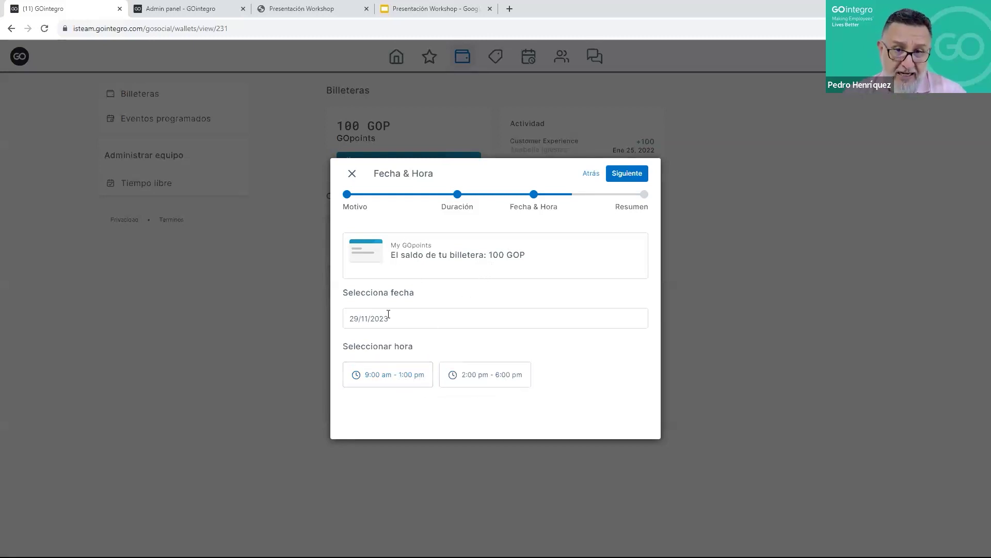
left_click(490, 380)
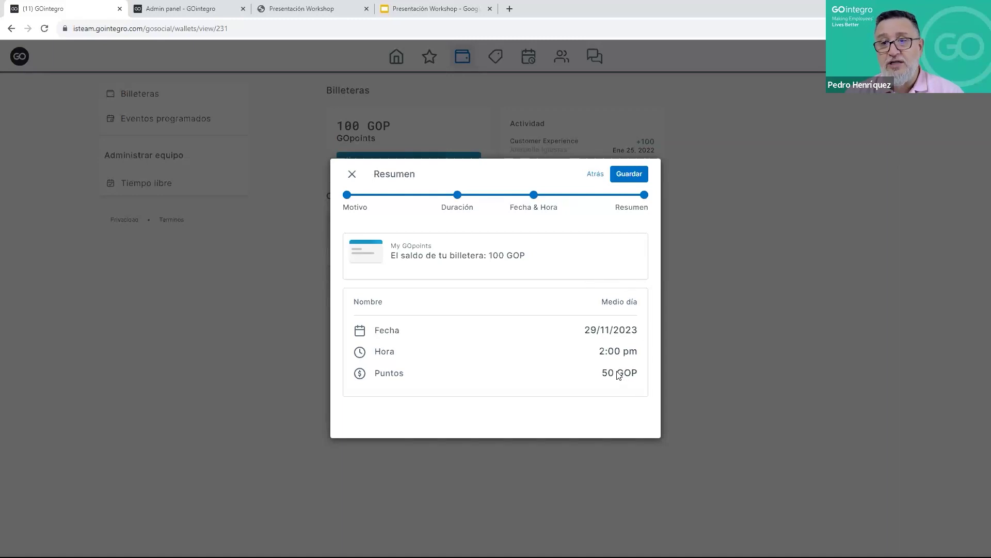
left_click(627, 176)
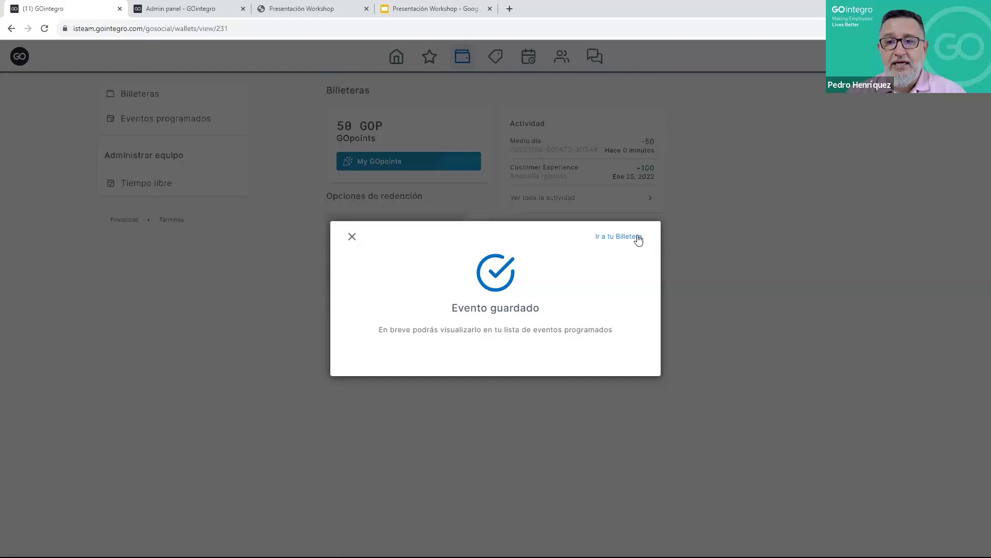
left_click(618, 236)
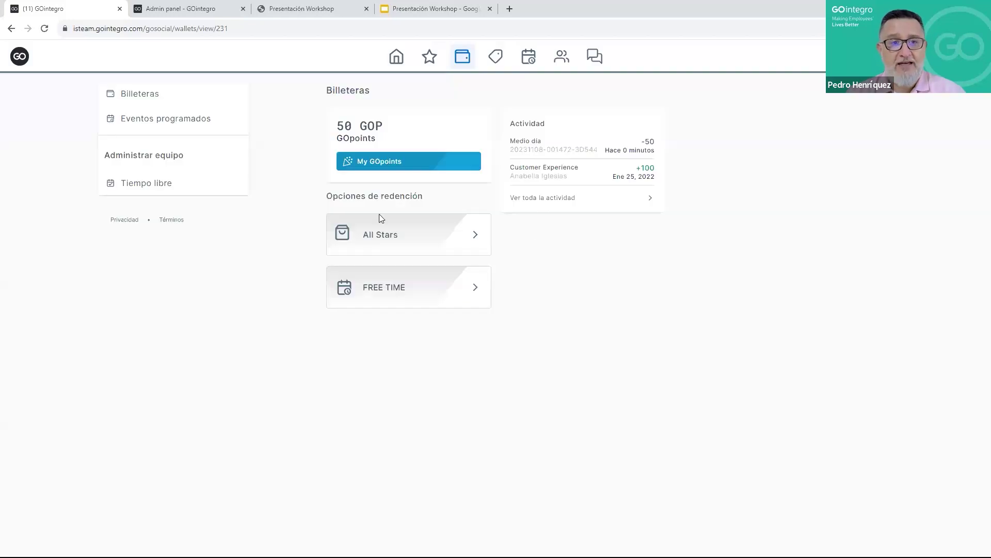
- Inspect the details of the upcoming Medio día event in Eventos programados, and return to the events list
left_click(149, 120)
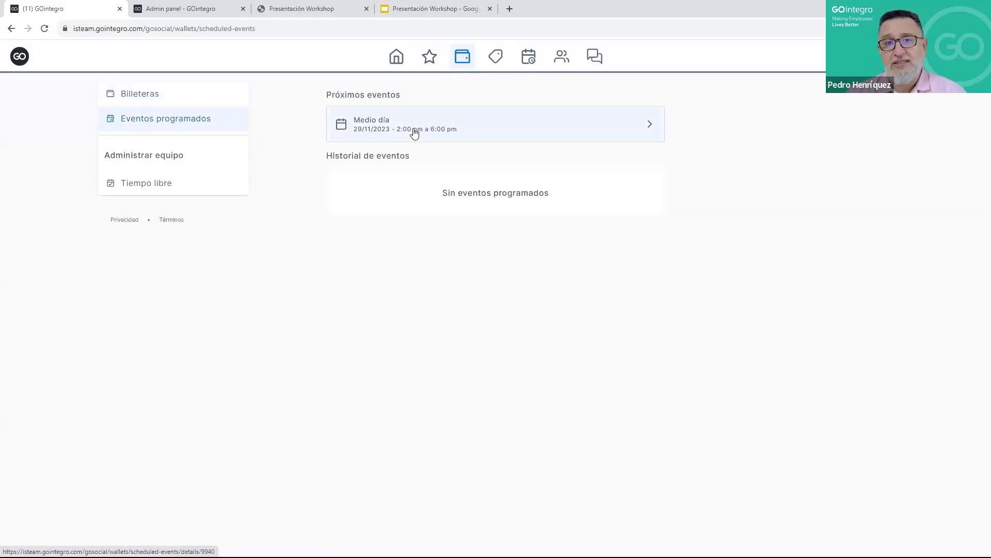
left_click(449, 132)
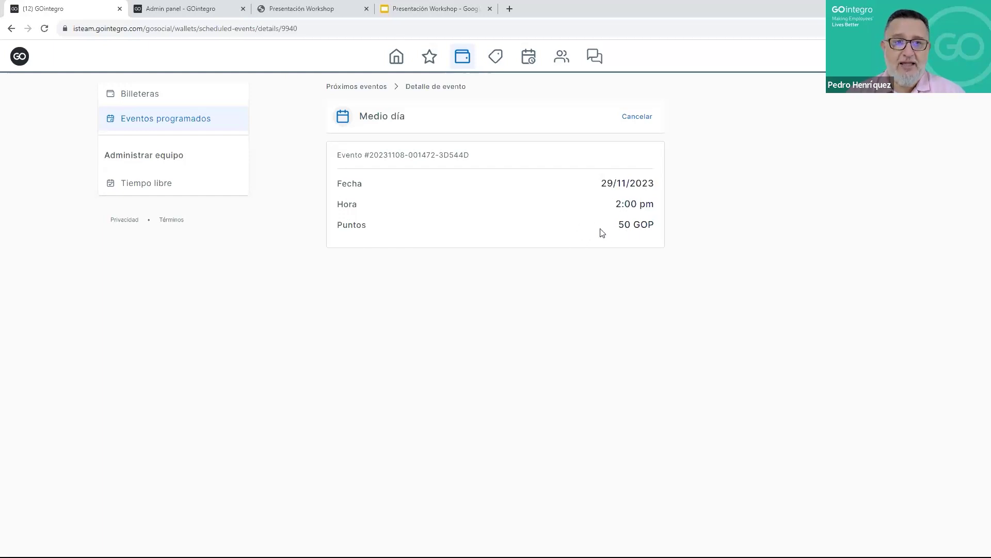
left_click(173, 120)
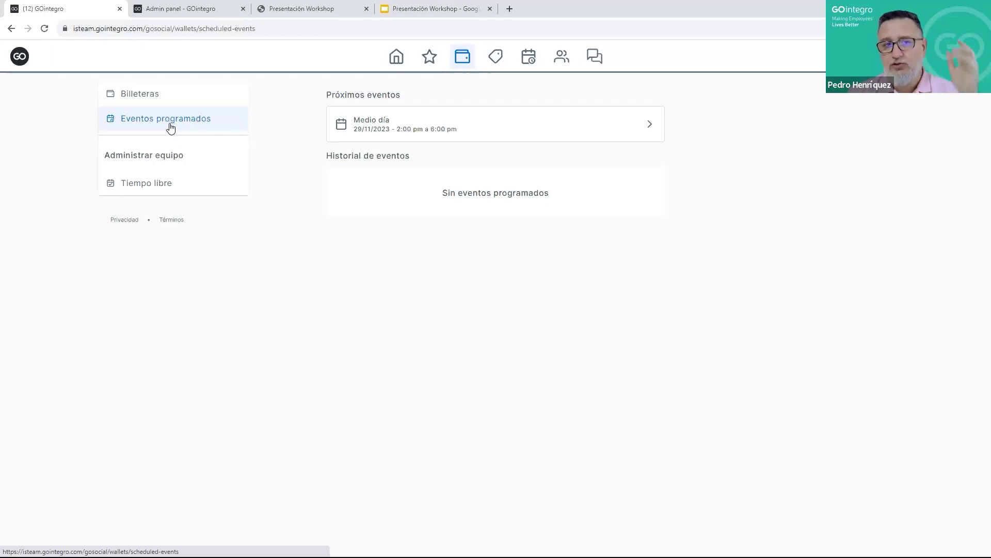
- Open the team member's upcoming half-day event in the team's Tiempo libre and start a direct message to them
left_click(165, 190)
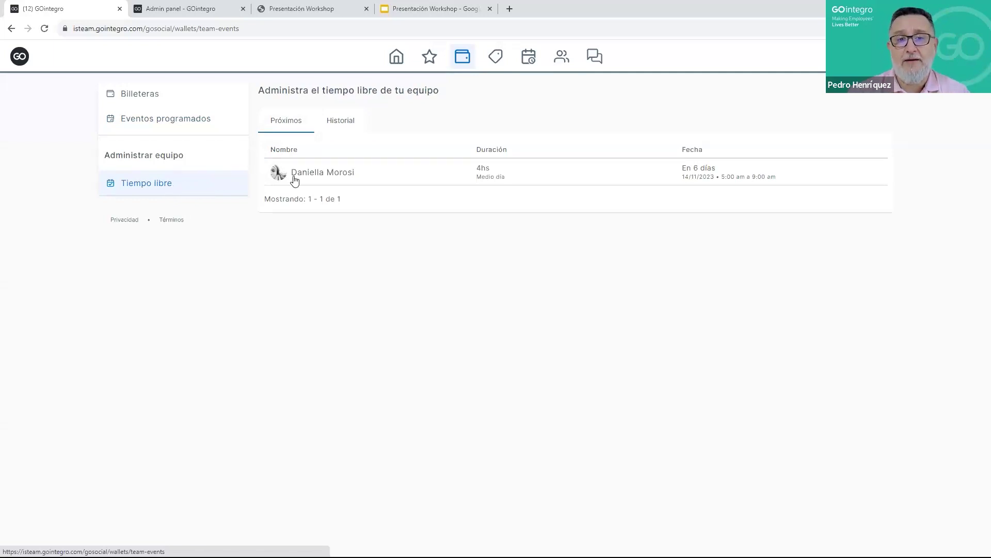
left_click(400, 174)
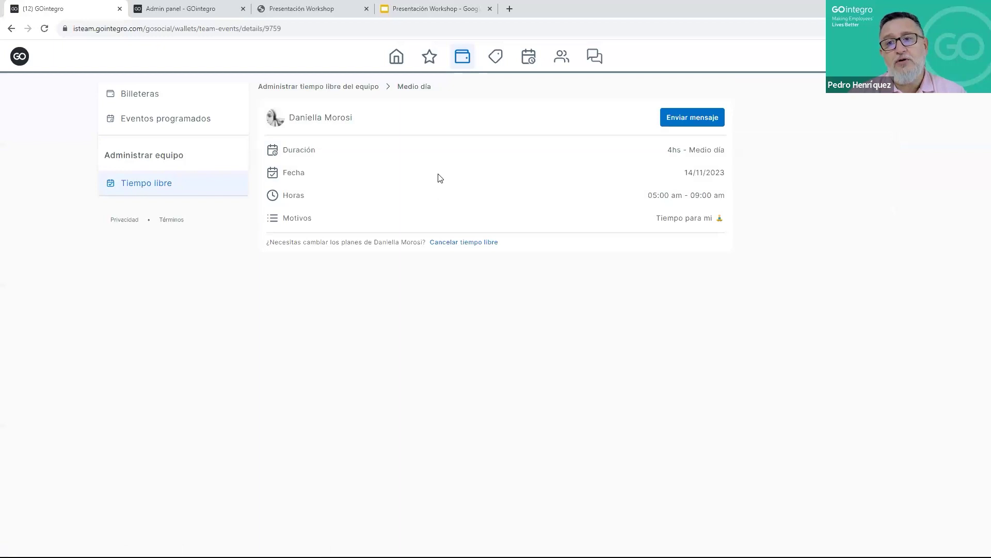
left_click(693, 120)
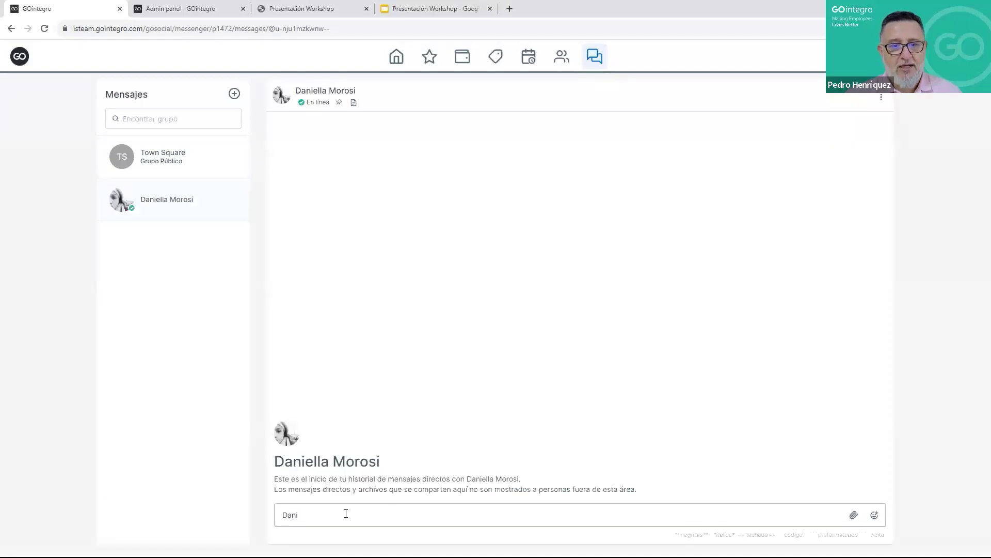
- Send the team member, addressed by first name, the message "recuerda que tenemos auditoría el día en que te estás tomando libre"
left_click_drag(303, 518, 275, 518)
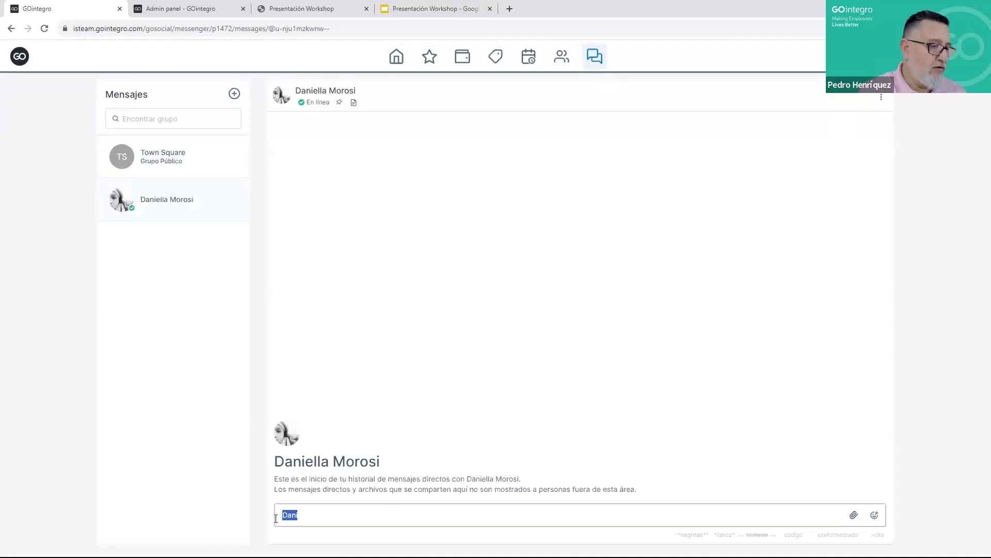
type("Dani, recuerda que")
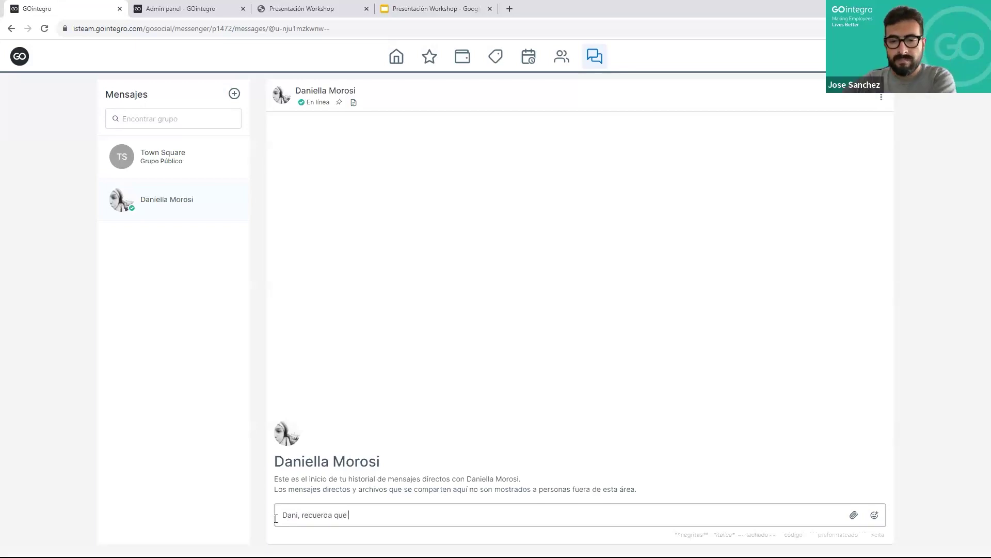
type(" tenemos auditoría ese d")
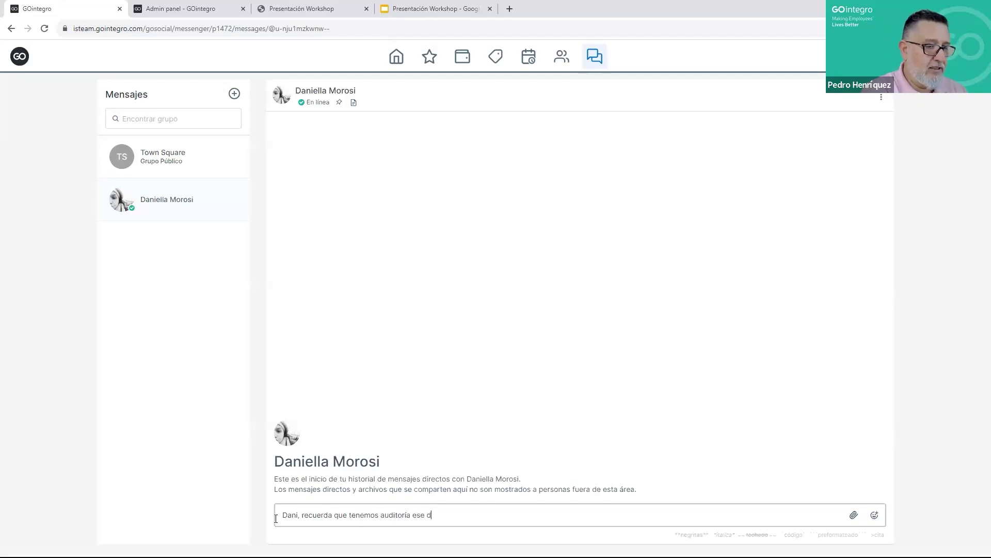
key("BackSpace")
key("BackSpace")
key("BackSpace")
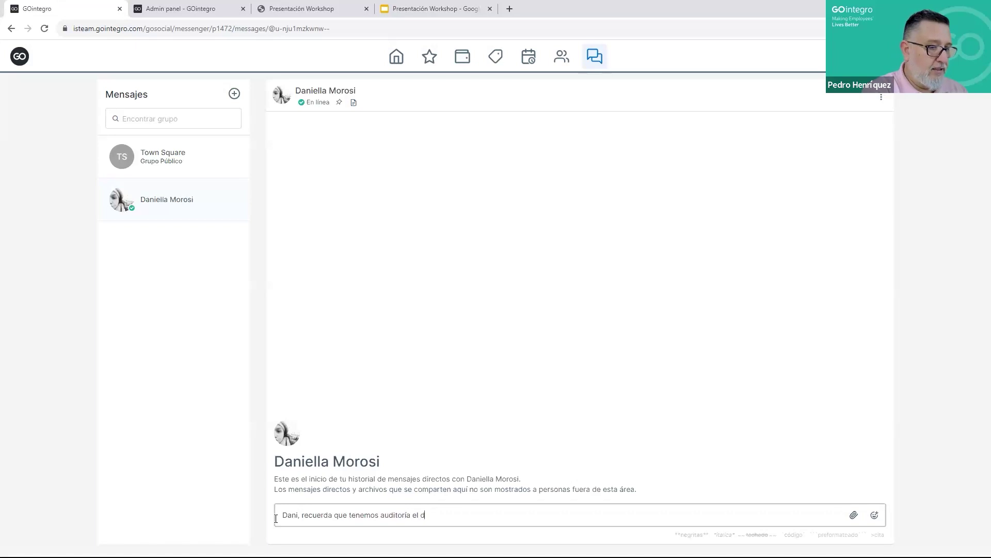
type("el día en que te")
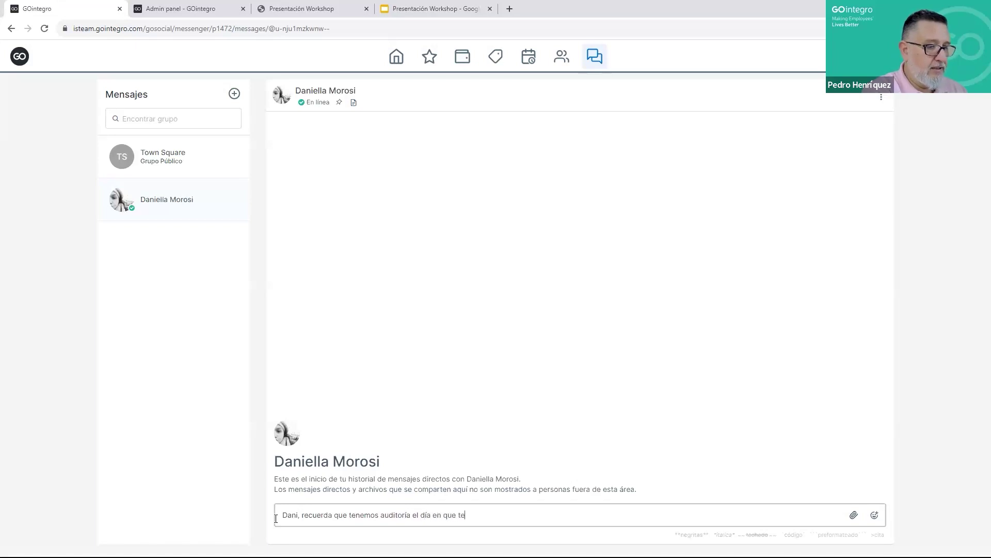
type(" esta´s")
key("BackSpace")
key("BackSpace")
type("s tomando libre")
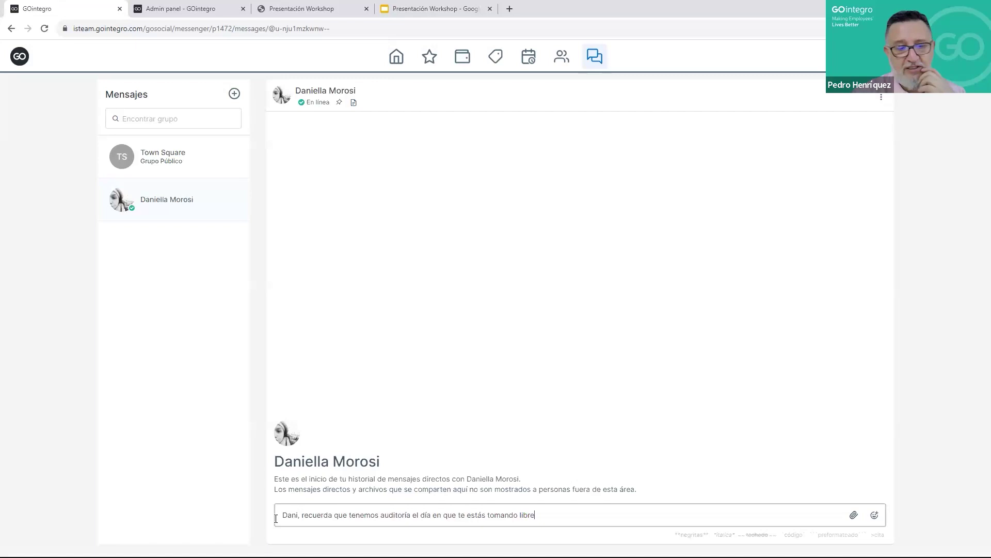
key("Return")
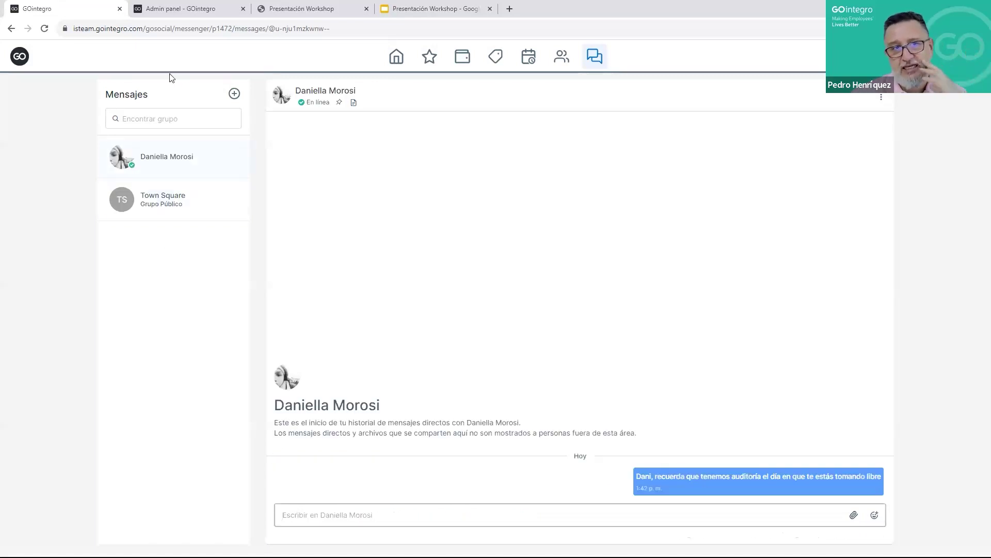
- Return from the messages to the wallets and reopen the team member's half-day event in the team's Tiempo libre
left_click(464, 60)
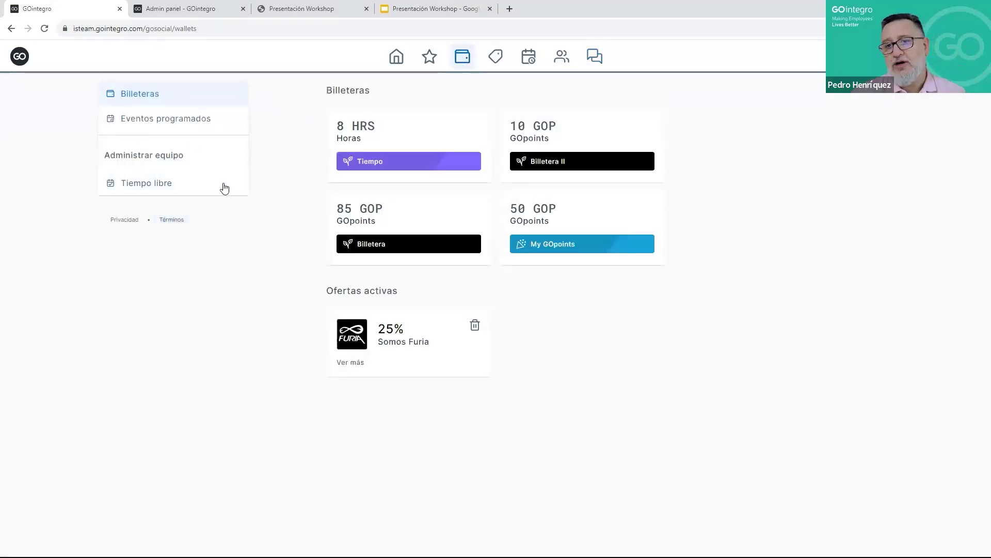
left_click(550, 226)
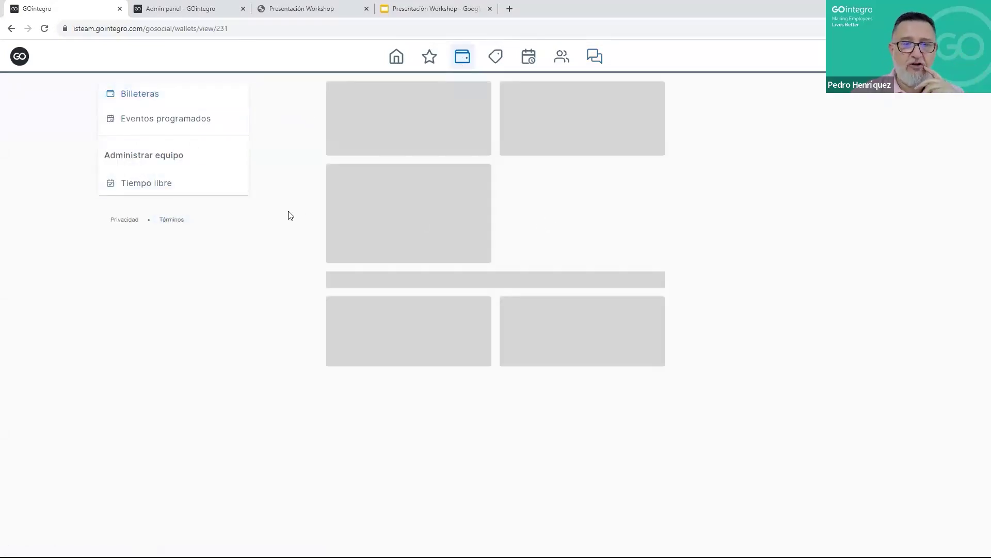
left_click(179, 191)
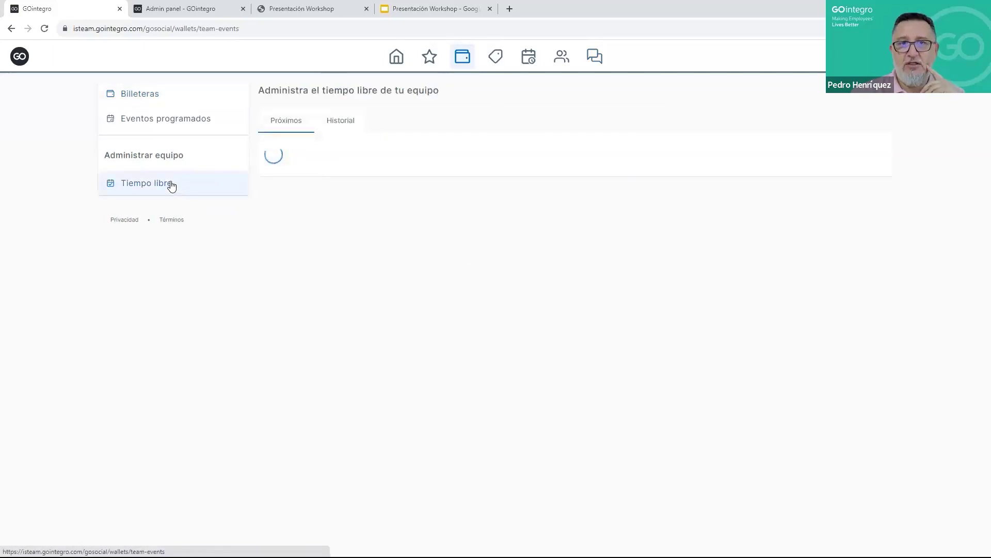
left_click(362, 178)
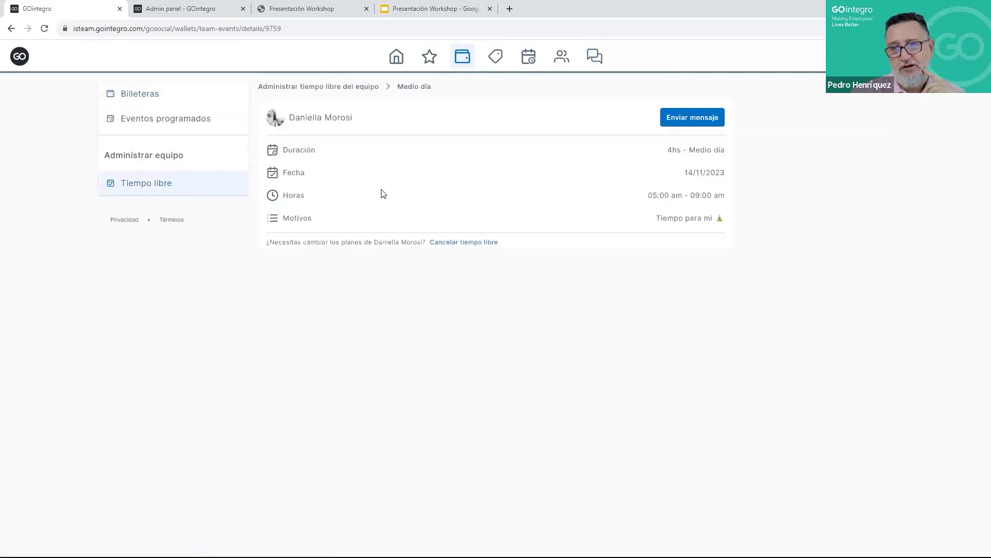
- Show the cancellation prompt for the team member's free time, discard it and return to the team's free time list
left_click(468, 242)
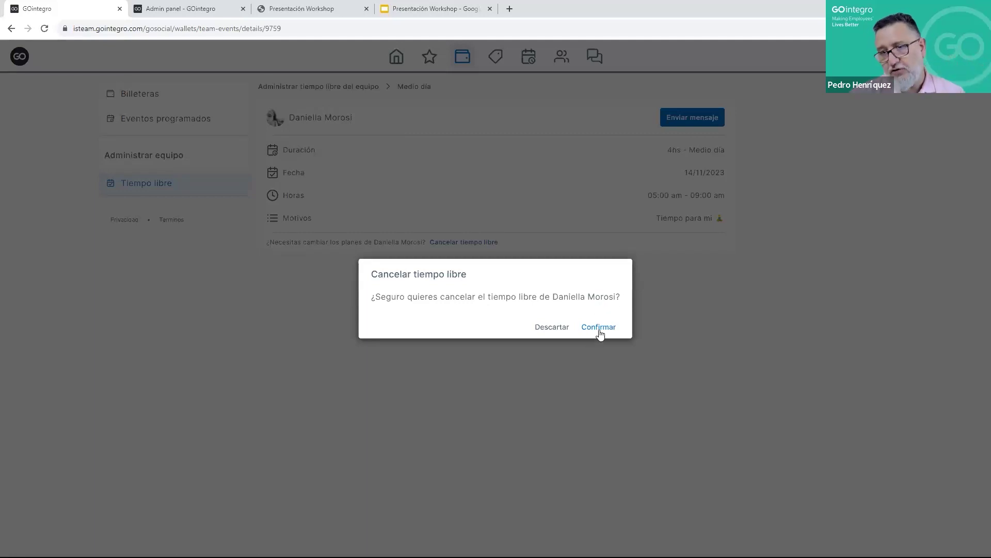
left_click(553, 331)
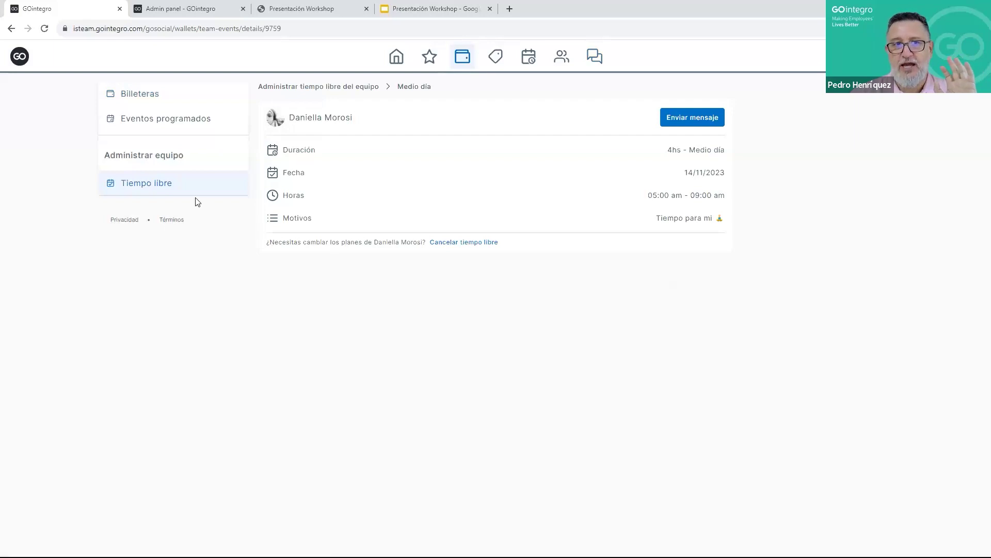
left_click(157, 183)
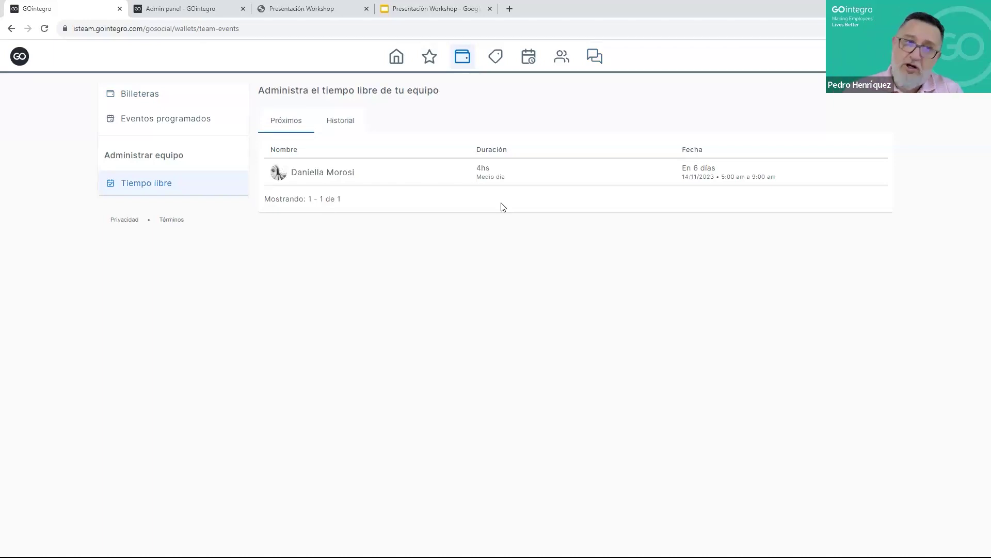
- Open the team member's free time details from the home page's Tiempo libre list, and go back to the home page
left_click(19, 61)
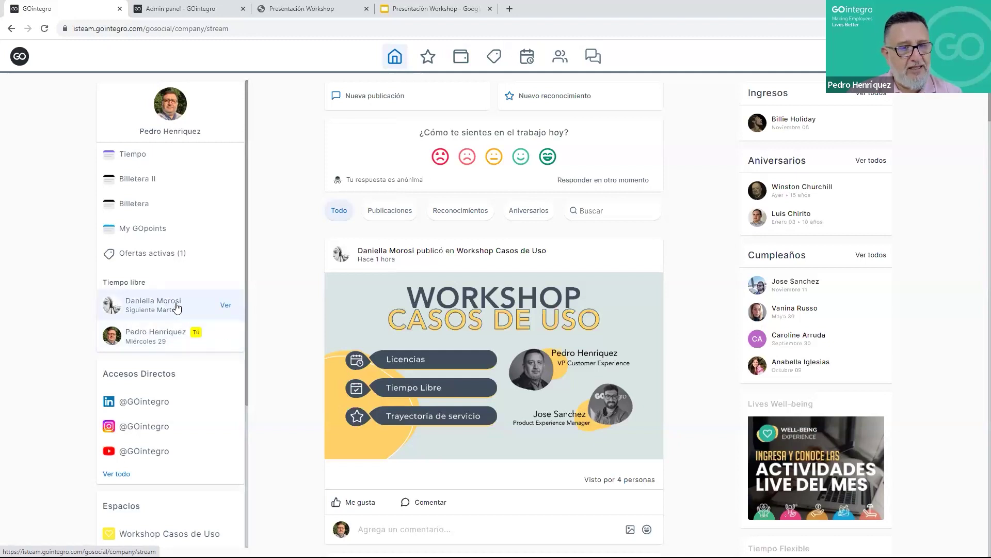
left_click(226, 306)
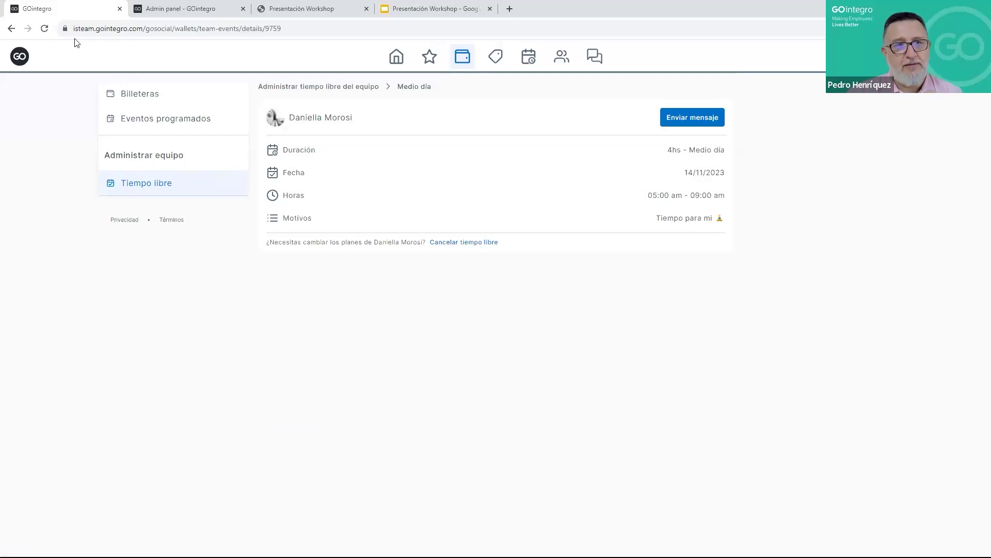
left_click(19, 57)
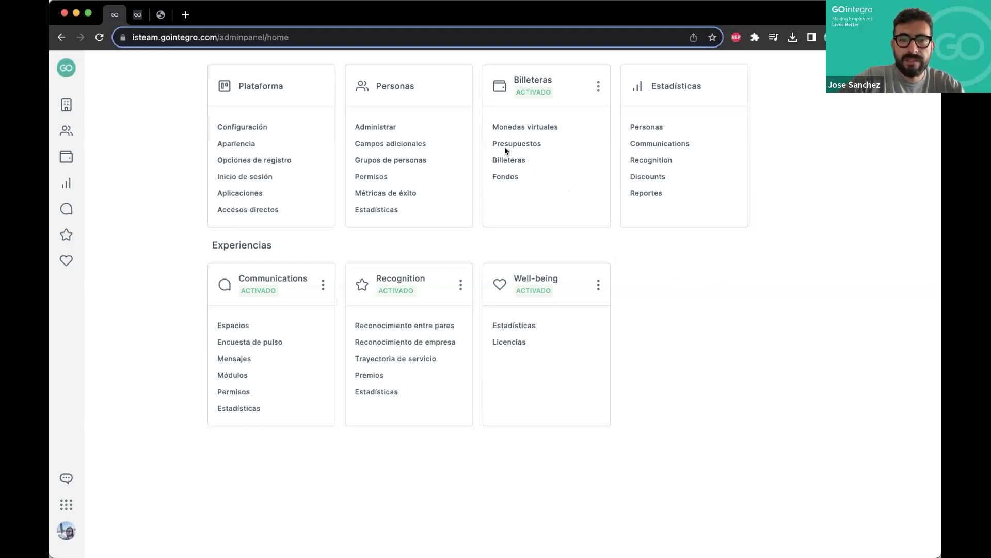
- Open wallet administration in the admin panel and filter the wallets by the Horas (HRS) virtual currency
left_click(496, 161)
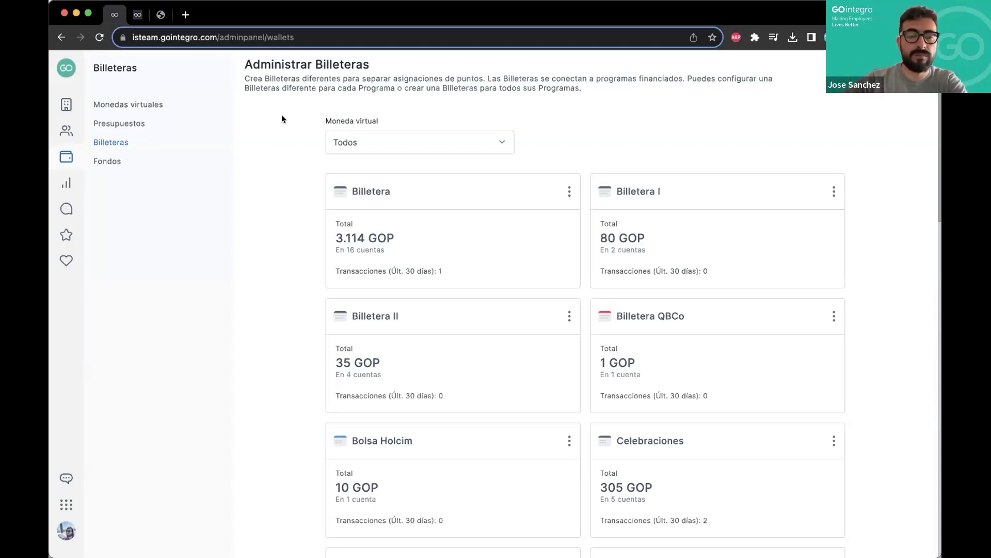
left_click(481, 147)
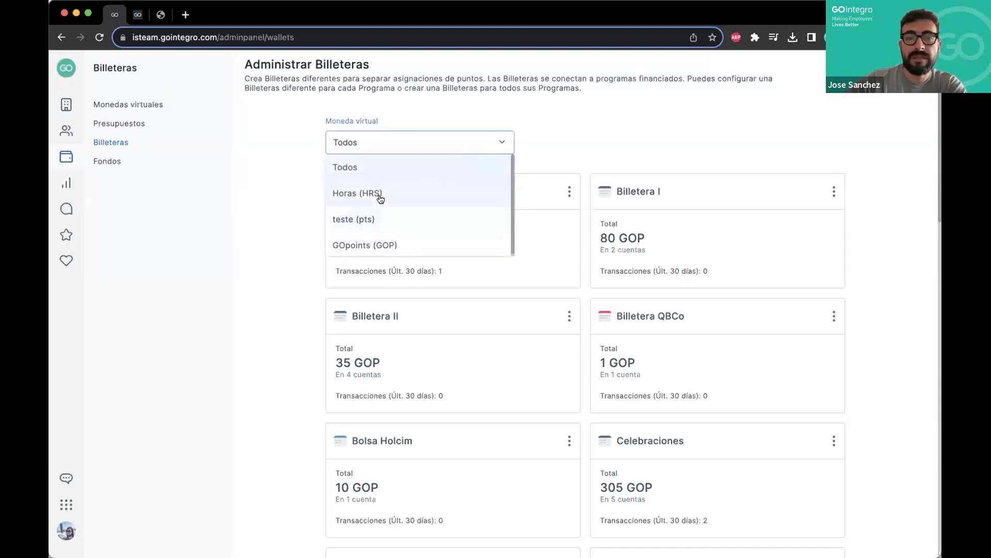
left_click(522, 195)
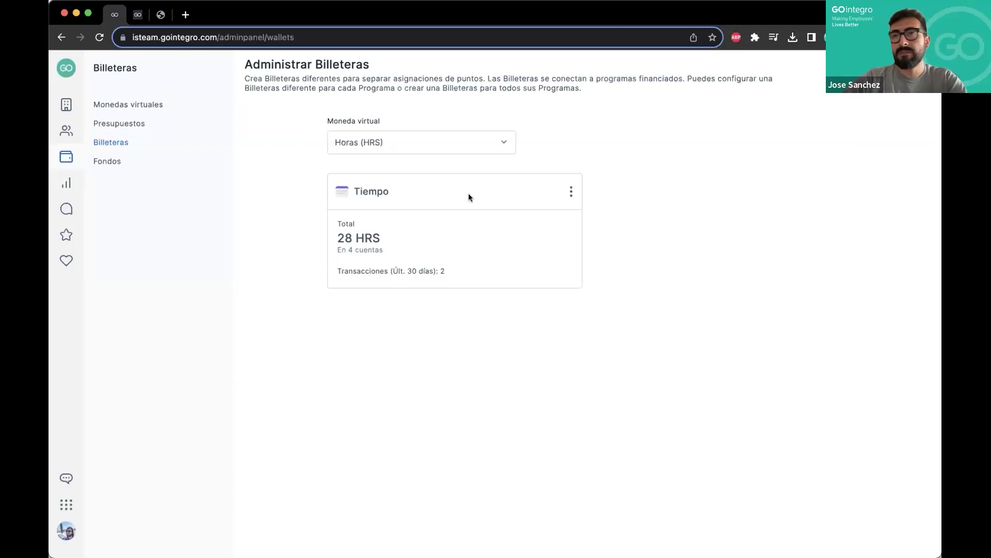
- Open the Tiempo wallet and its Tiempo libre settings, and collapse the Nombre & descripción section
left_click(367, 193)
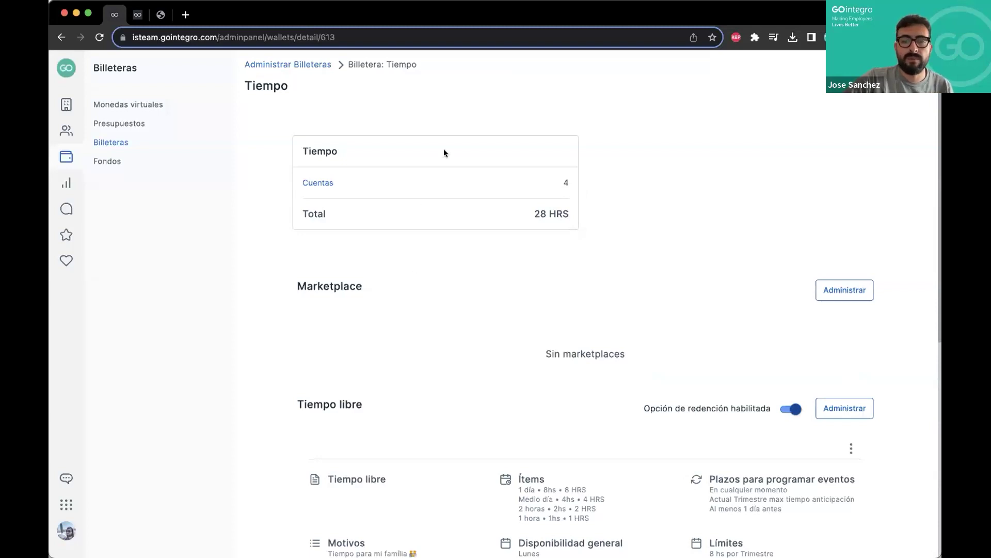
scroll(485, 314, "down", 4)
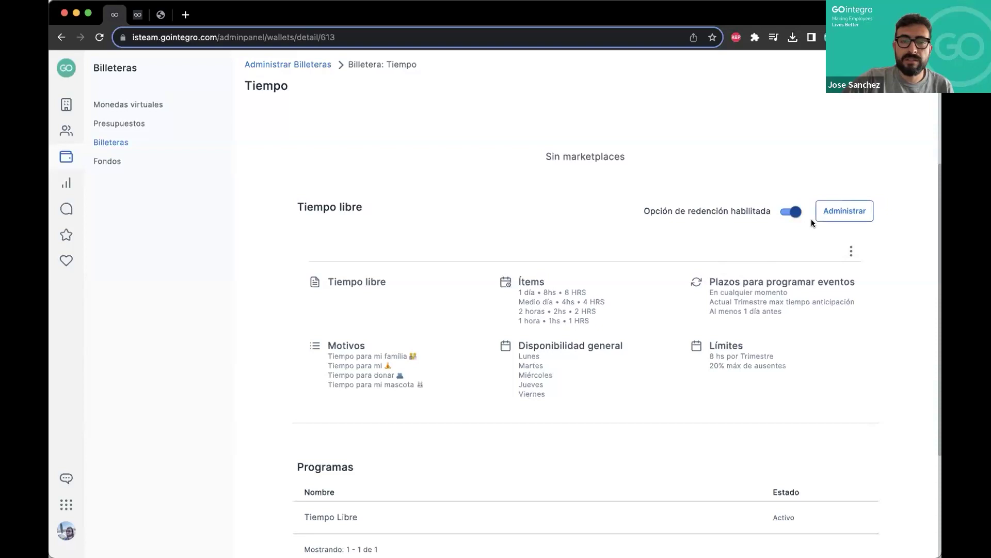
left_click(855, 210)
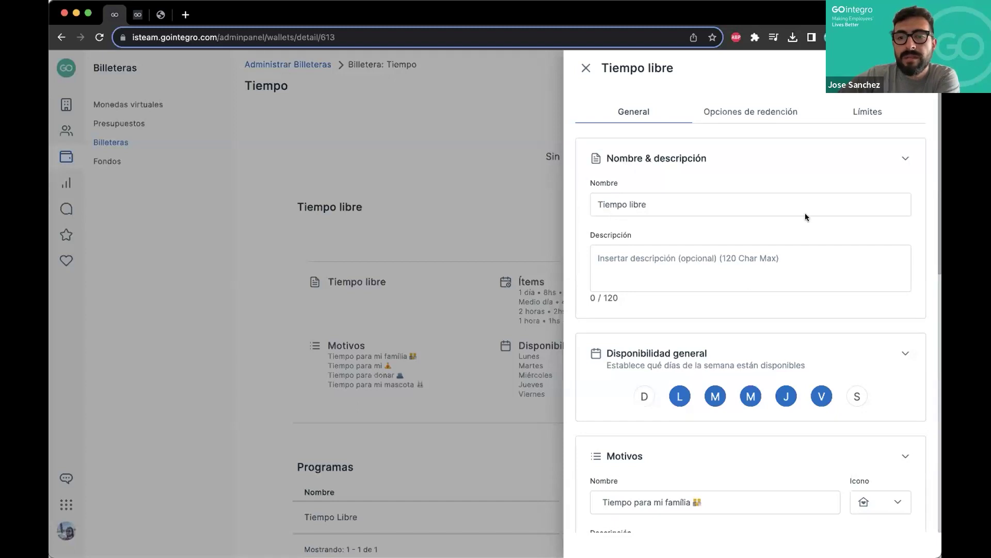
left_click(904, 158)
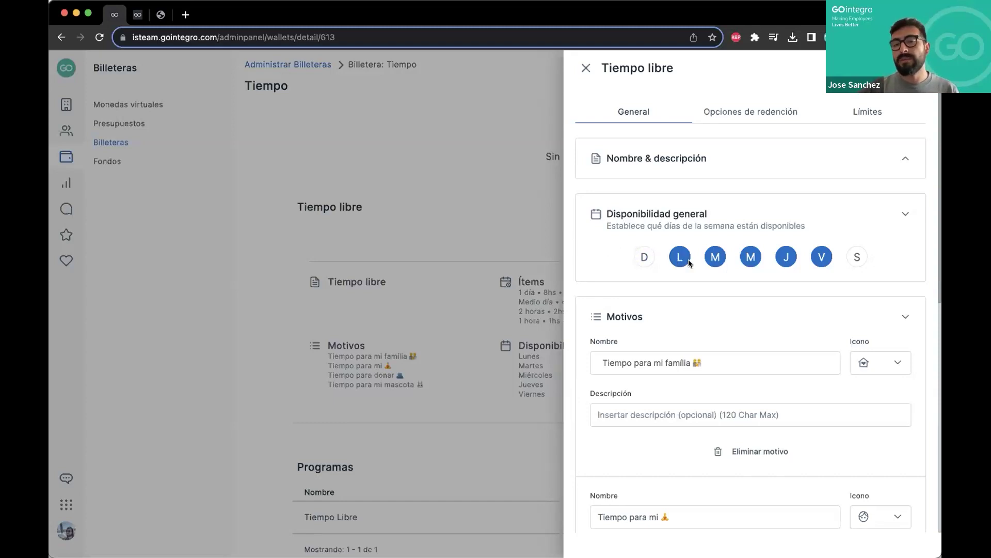
- Try Saturday and Sunday as available days, limit Disponibilidad general to Tuesday, Wednesday and Thursday, and collapse the section
left_click(857, 257)
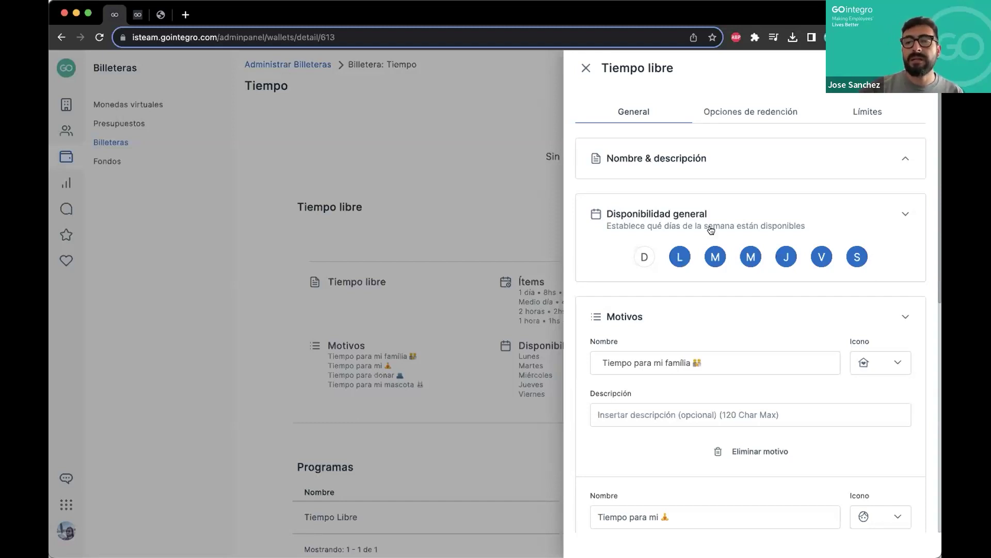
left_click(644, 256)
left_click(644, 256)
left_click(856, 256)
left_click(680, 257)
left_click(822, 256)
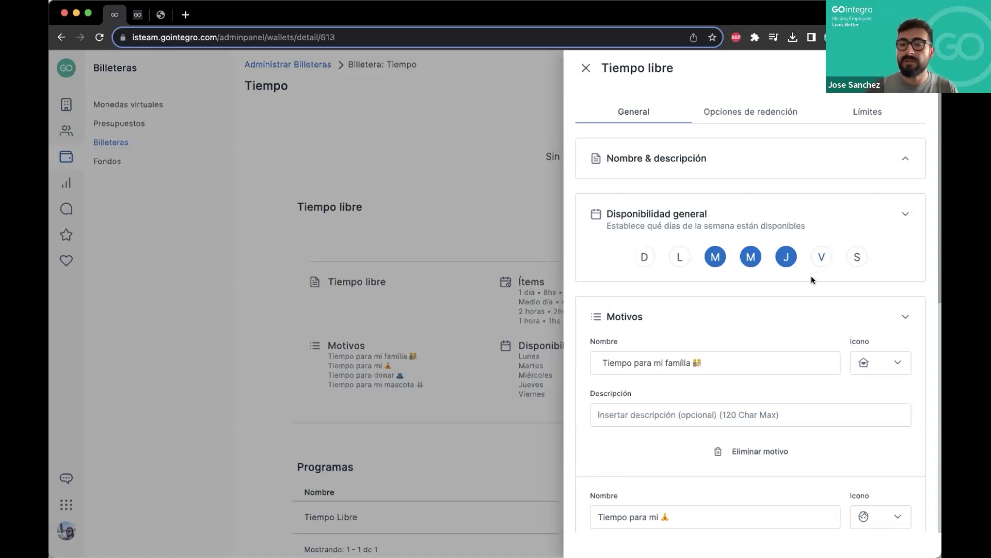
left_click(906, 215)
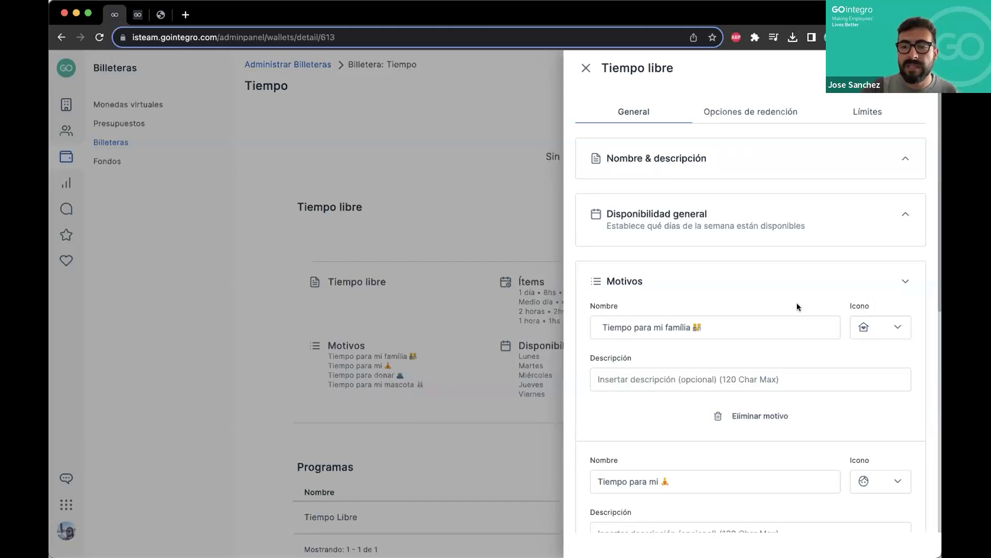
- Review the free time reasons in the Motivos section and collapse it
scroll(718, 306, "down", 3)
scroll(774, 290, "up", 2)
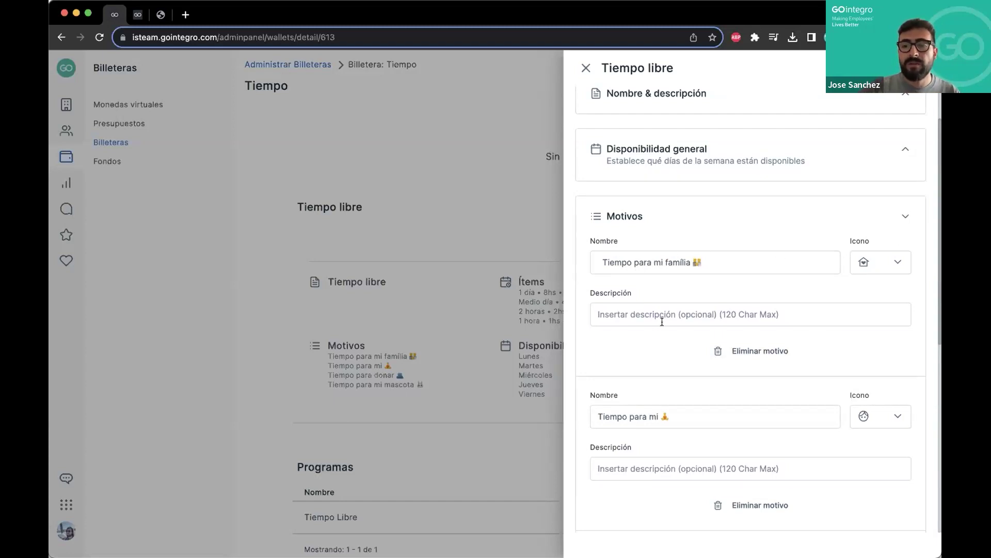
scroll(742, 250, "up", 2)
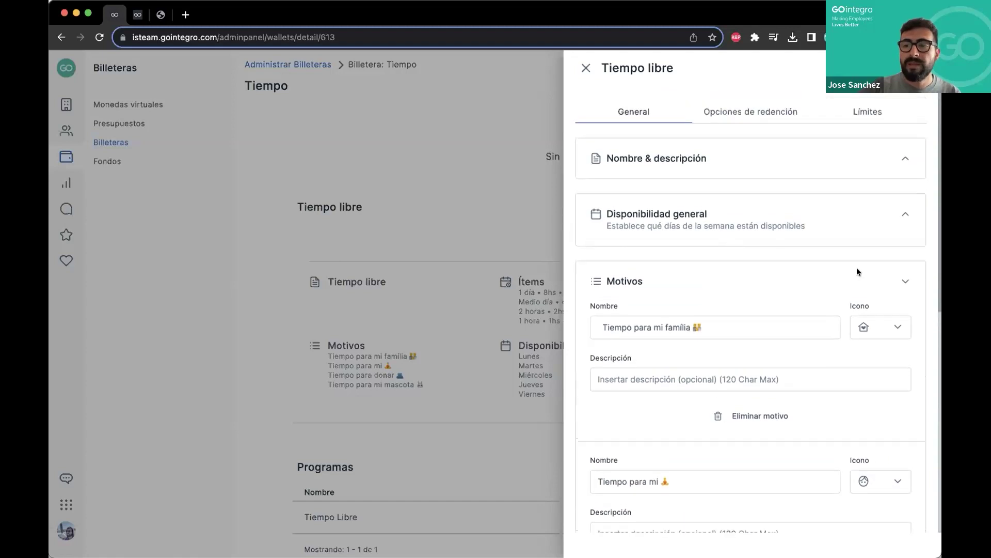
left_click(893, 279)
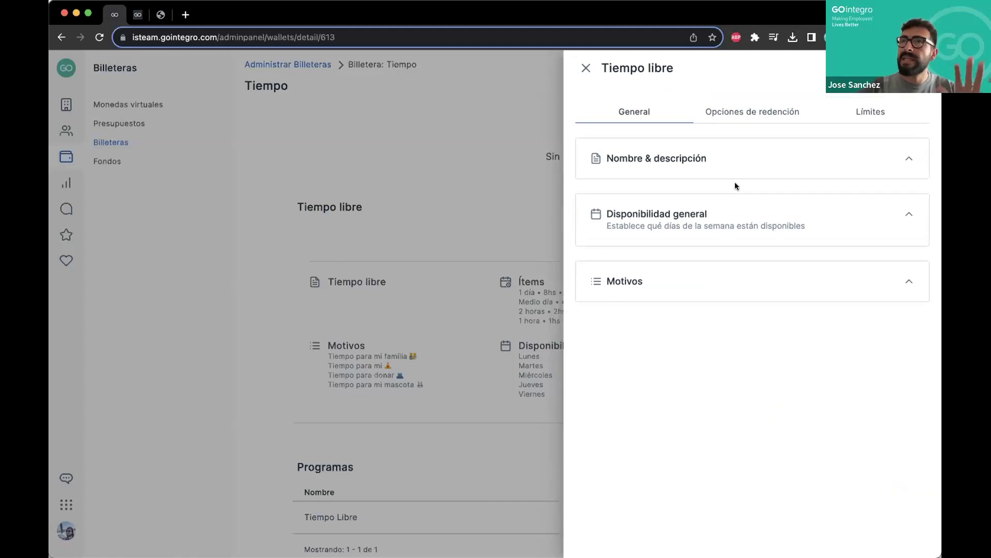
- In the redemption options, try "4 horas" as the 4hs item's name and rename it as "medio dia"
left_click(732, 103)
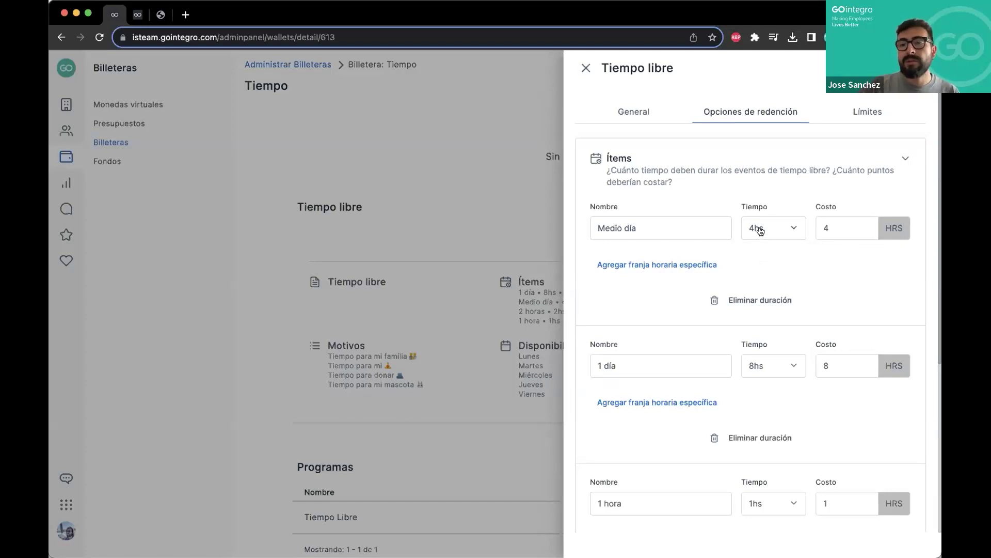
left_click(640, 229)
key("super+a")
key("BackSpace")
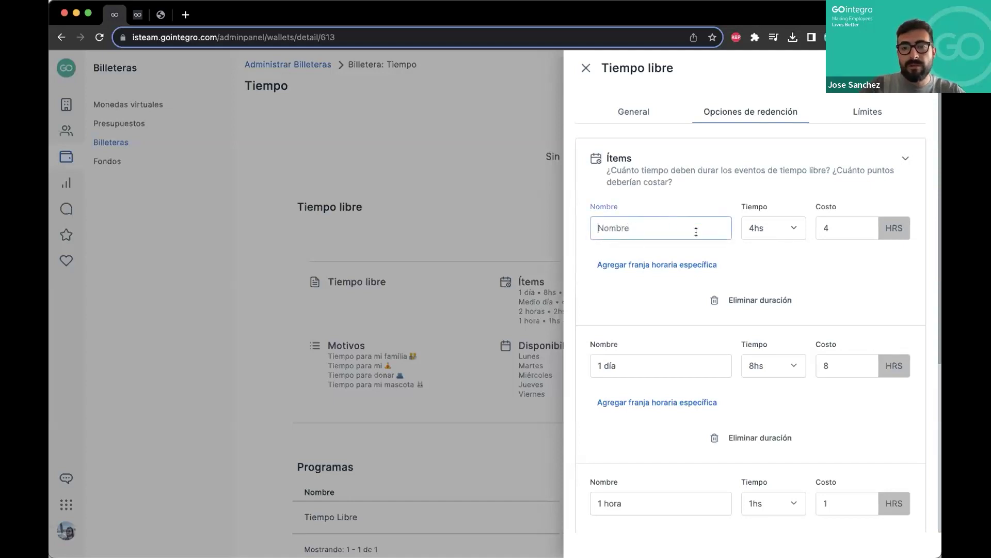
type("4 horas")
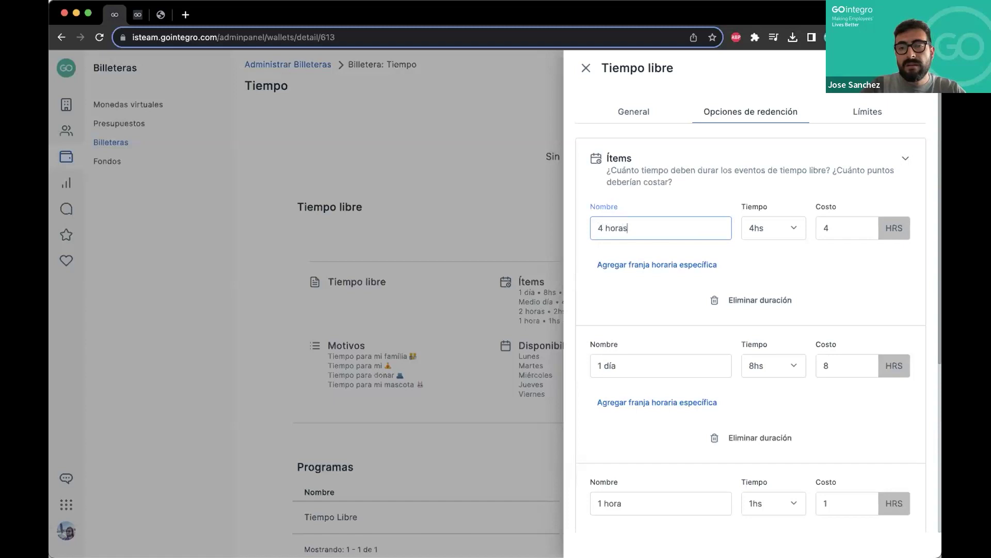
key("super+a")
key("BackSpace")
type("medio dia")
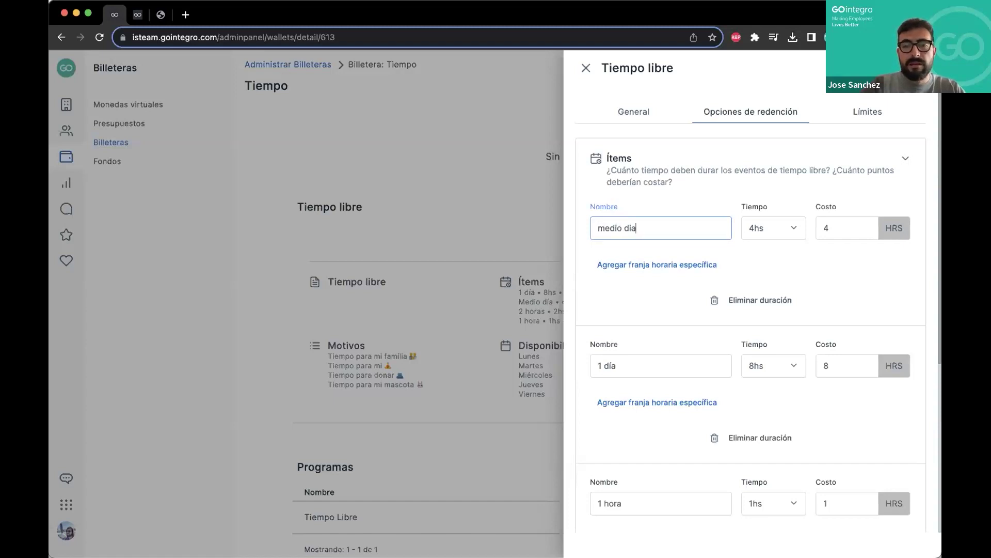
- Check the half-day item's duration choices and cost, and set the time of the "1 día" item to 10hs
left_click(774, 228)
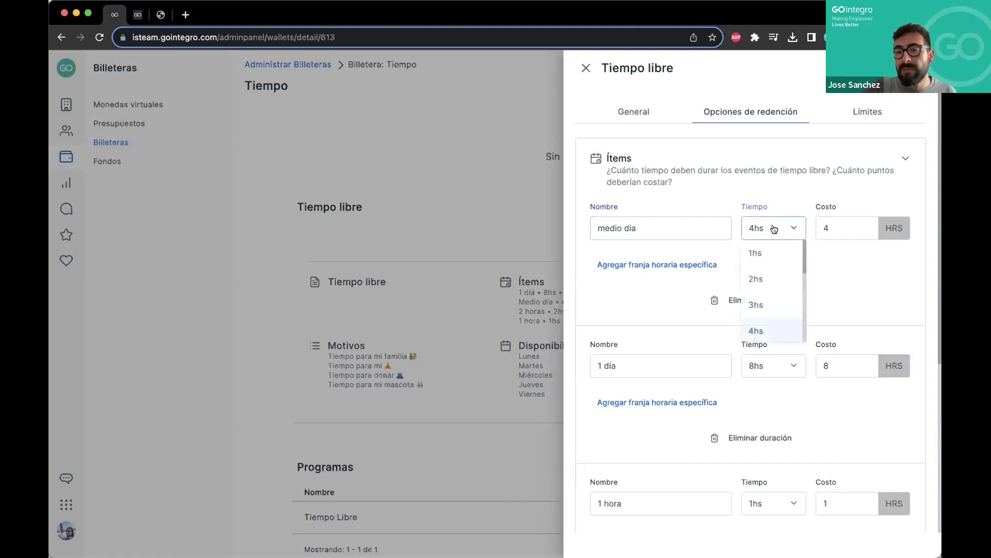
left_click(830, 227)
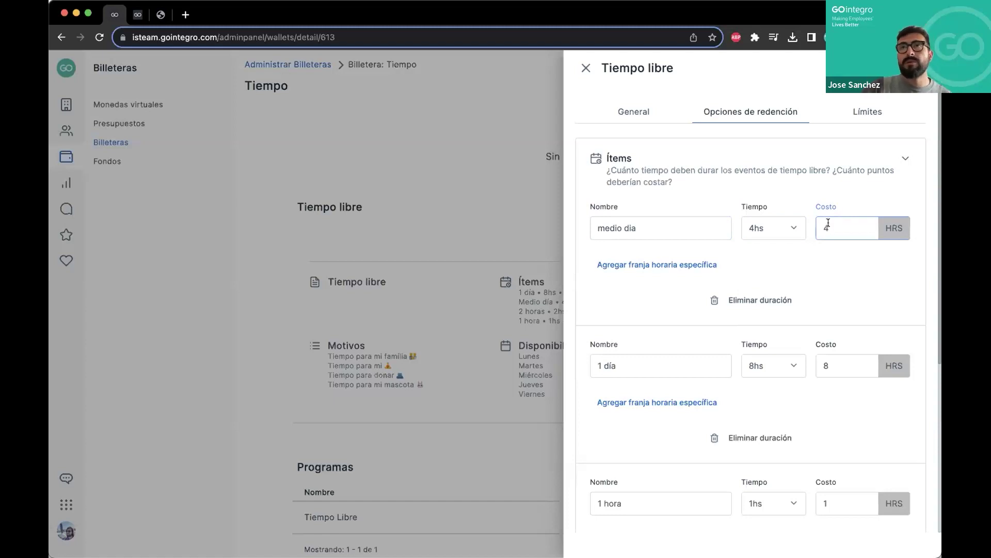
scroll(655, 318, "down", 2)
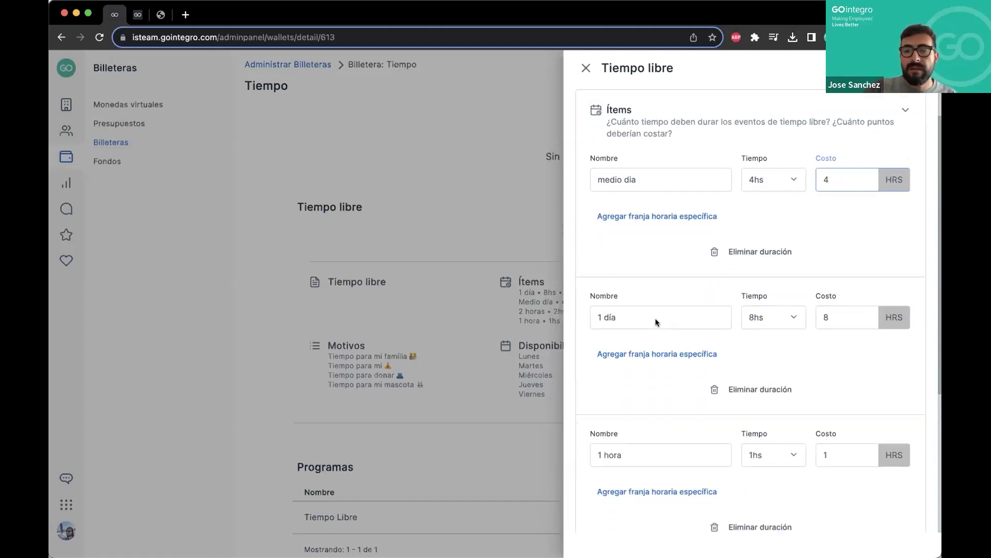
left_click(790, 320)
scroll(770, 379, "down", 5)
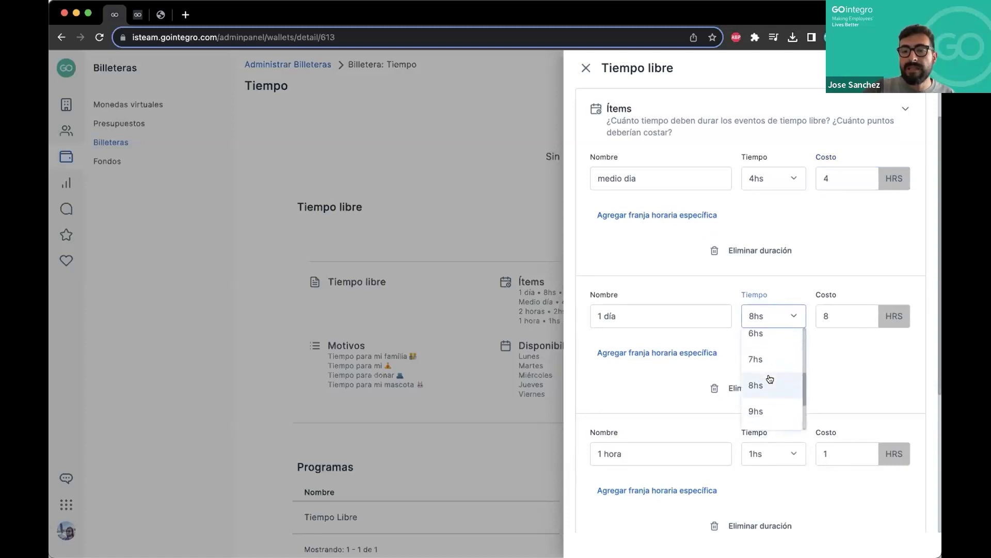
scroll(752, 419, "down", 1)
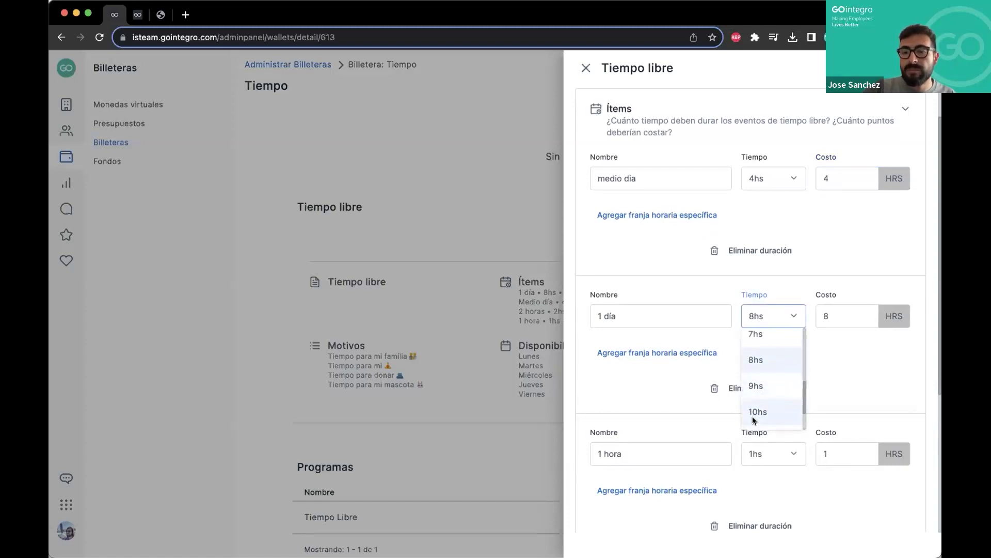
left_click(754, 412)
left_click_drag(594, 316, 674, 312)
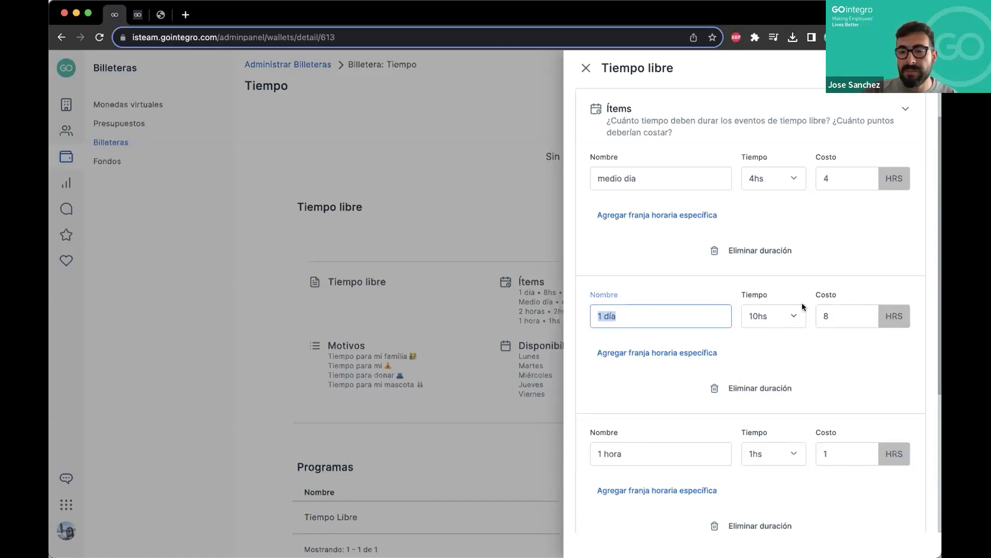
key("Tab")
key("Tab")
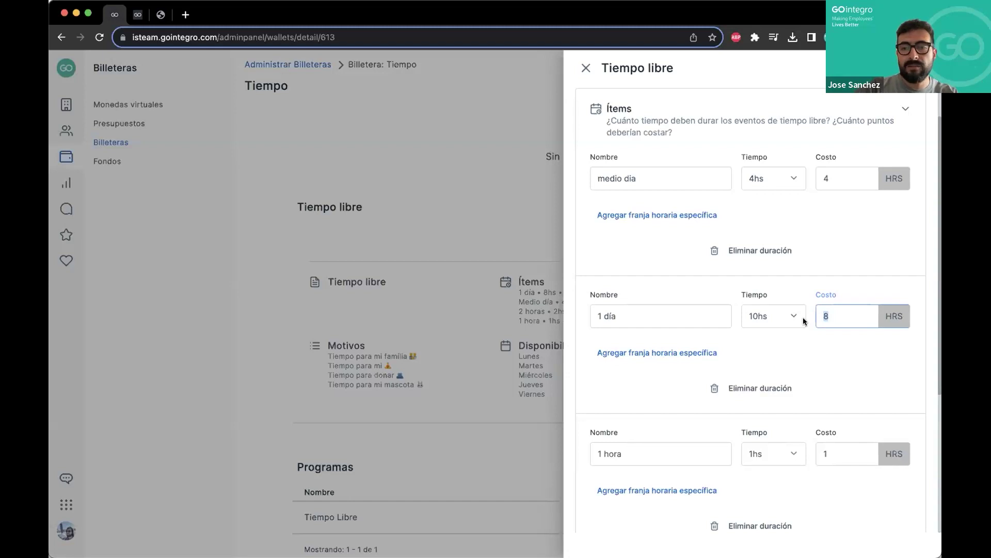
- Show and hide the specific time slot fields of the "1 día" item, review the items and collapse the Ítems section
left_click(630, 352)
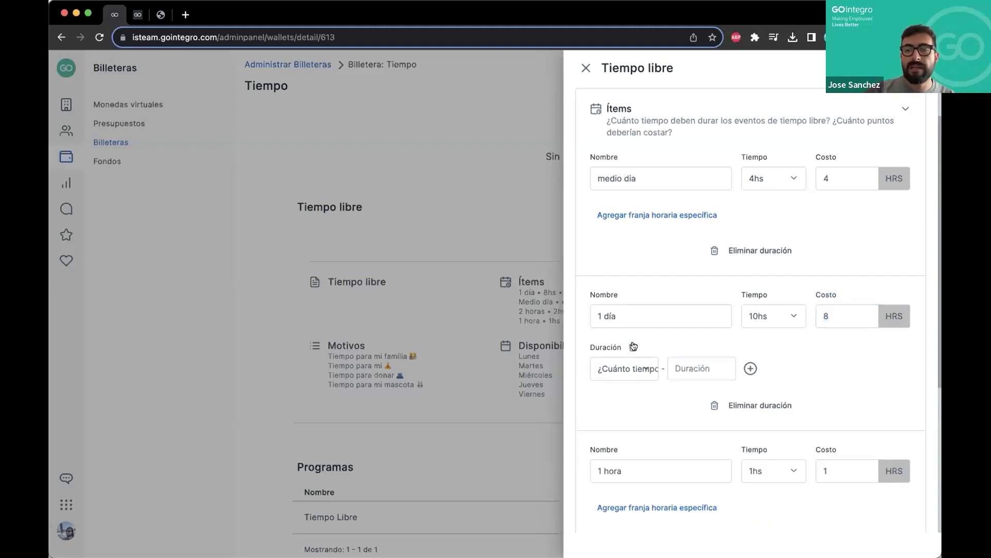
left_click(634, 346)
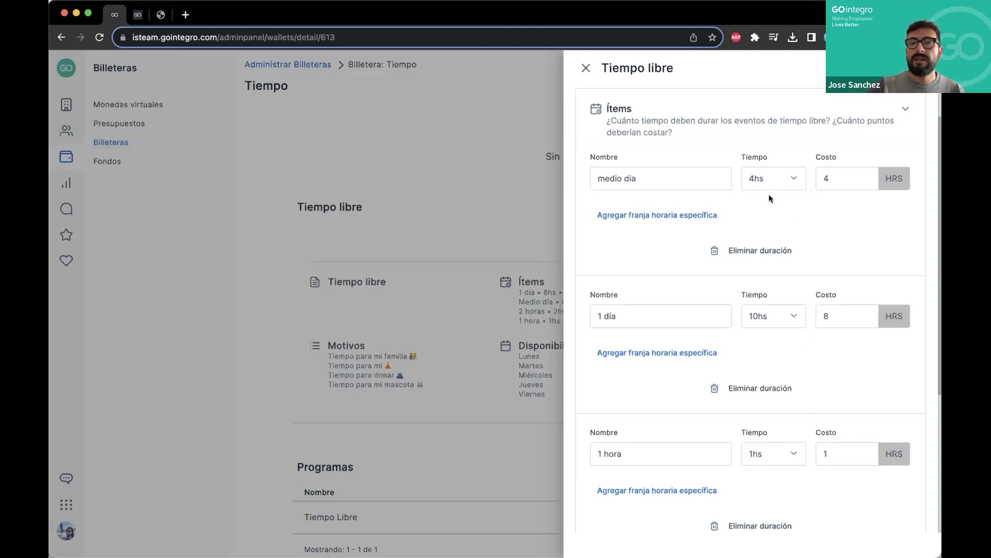
scroll(736, 182, "up", 2)
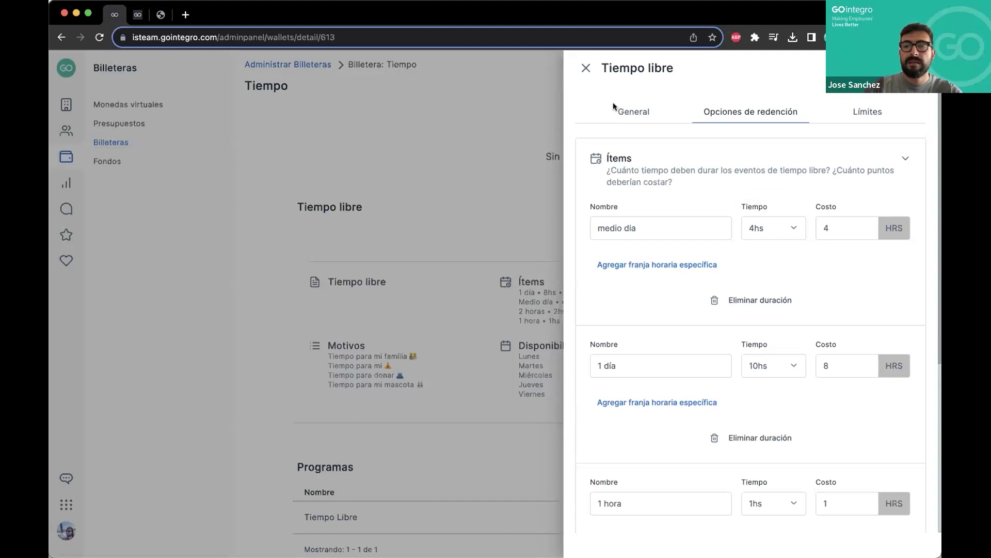
scroll(650, 207, "down", 5)
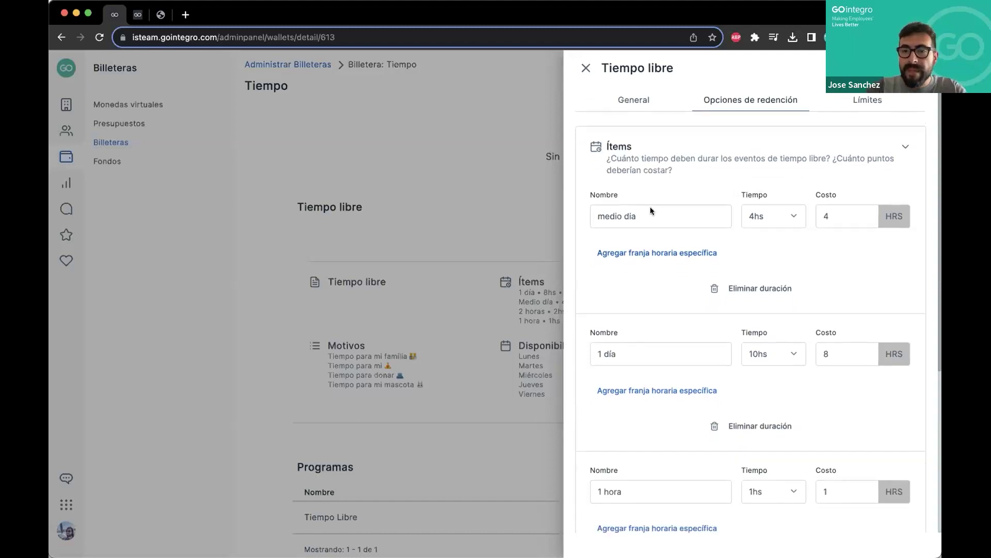
scroll(665, 283, "up", 5)
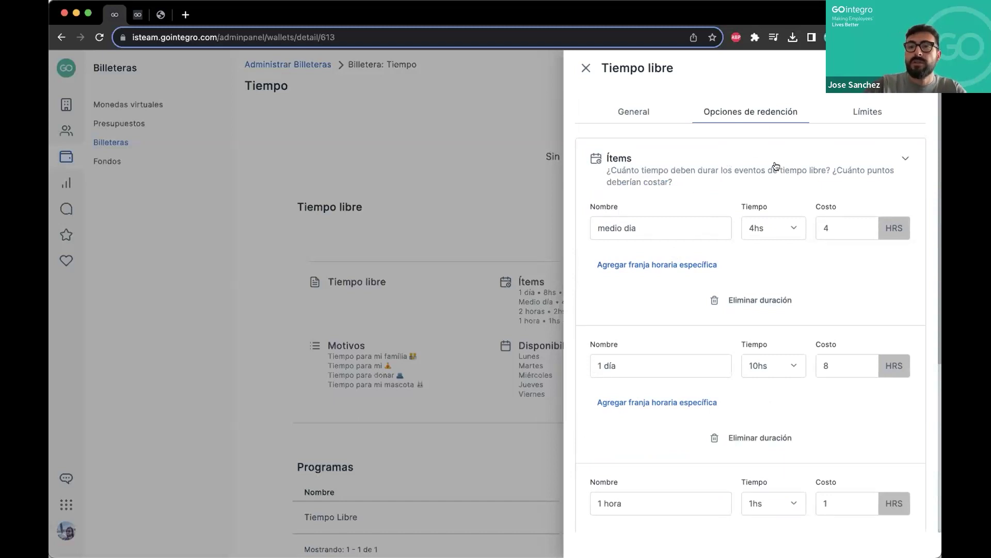
left_click(896, 159)
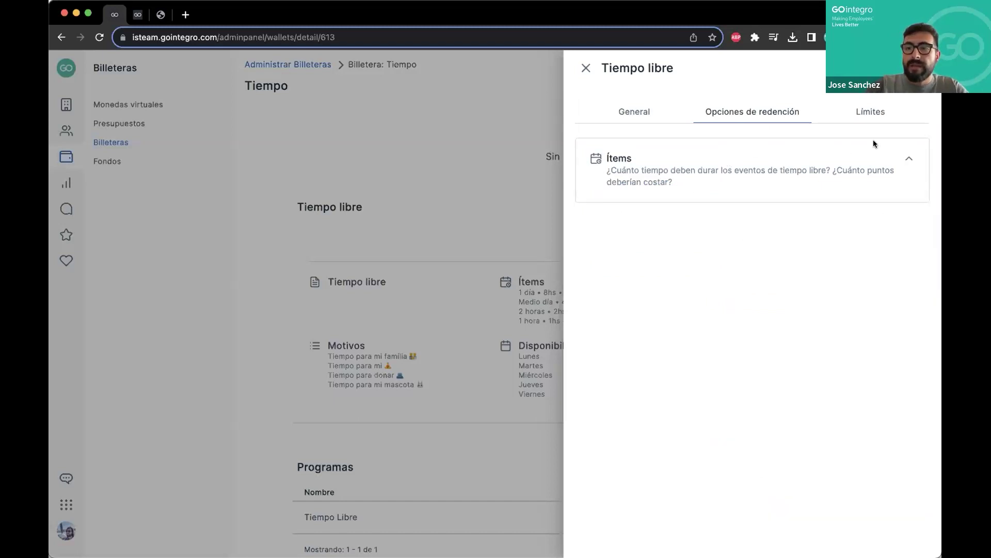
- Open the Límites settings, show the Fecha de inicio y finalización date fields, and restore Sin restricción de fecha
left_click(863, 113)
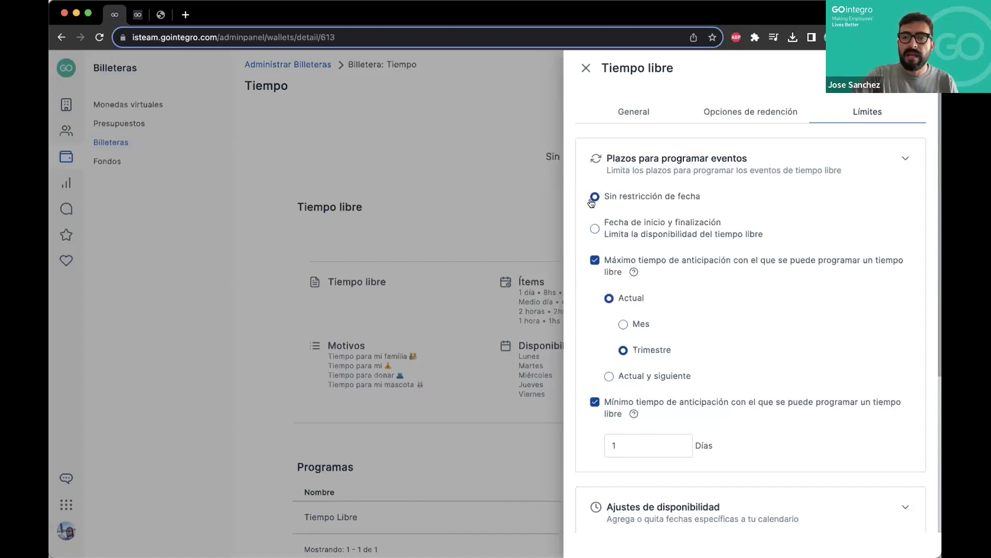
left_click(597, 227)
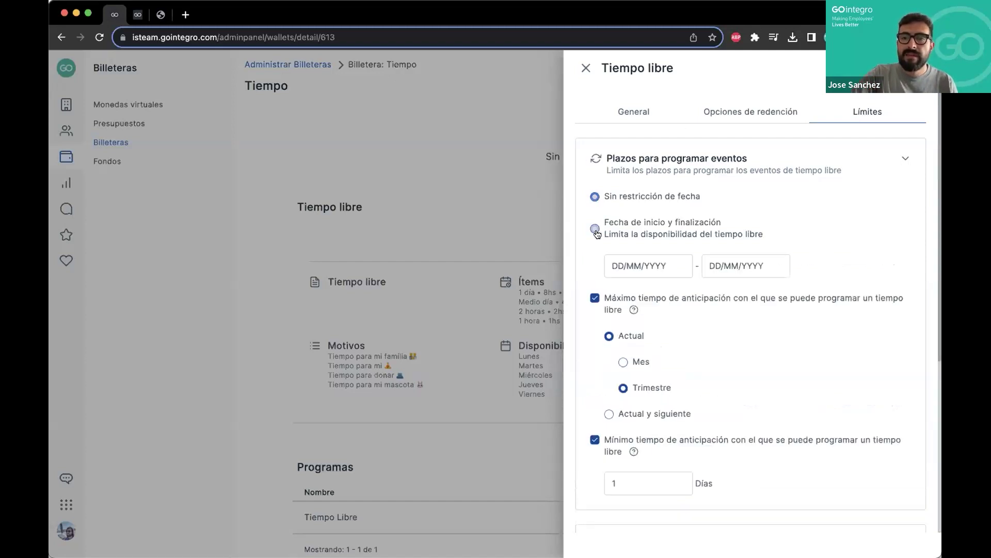
left_click(596, 194)
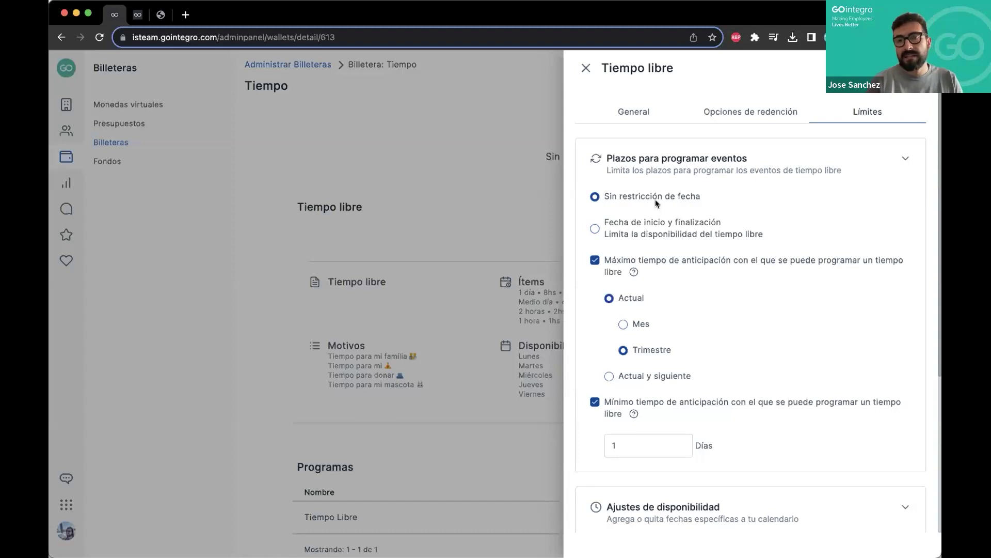
left_click(594, 228)
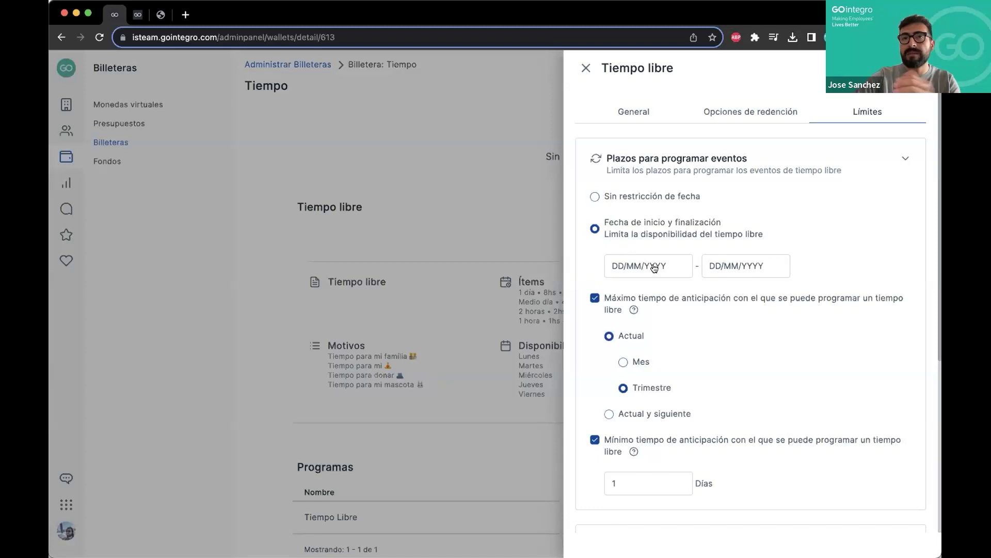
left_click(594, 198)
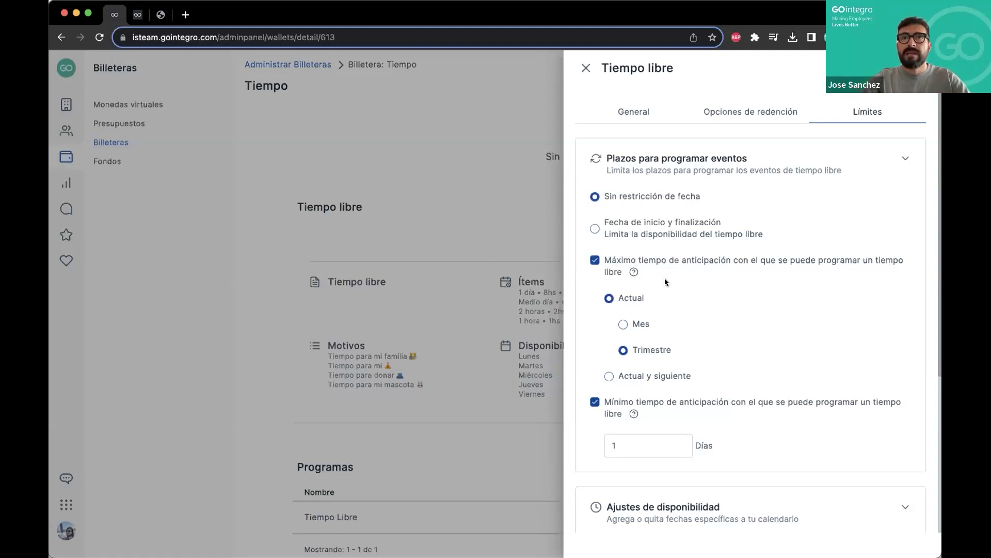
- Turn off the maximum advance time for scheduling free time and enable it again with the Actual option
left_click(595, 261)
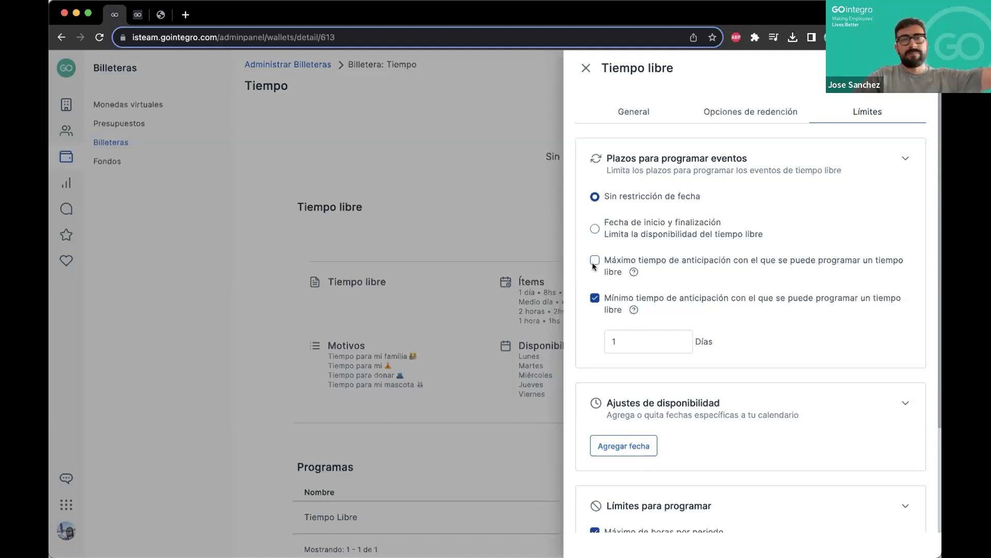
left_click(593, 263)
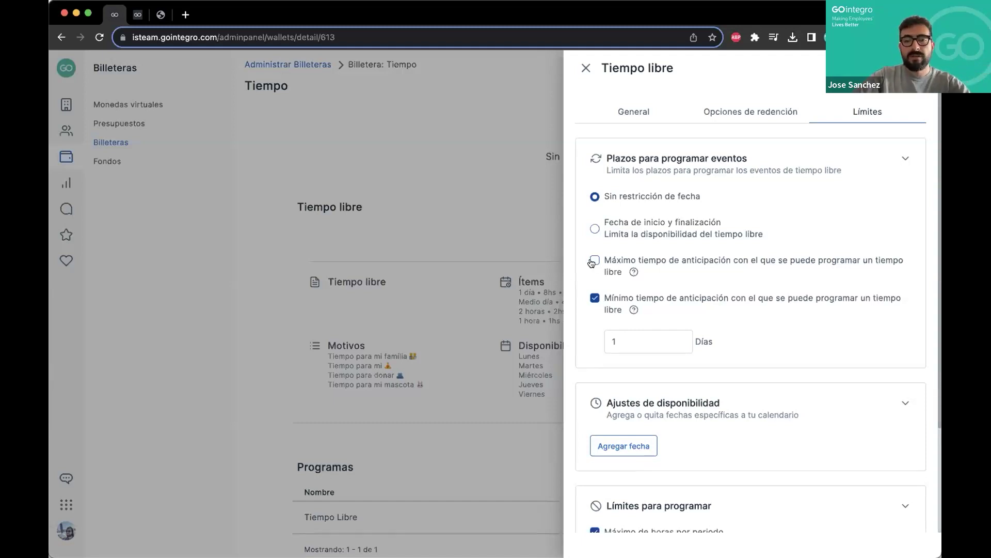
mouse_move(627, 270)
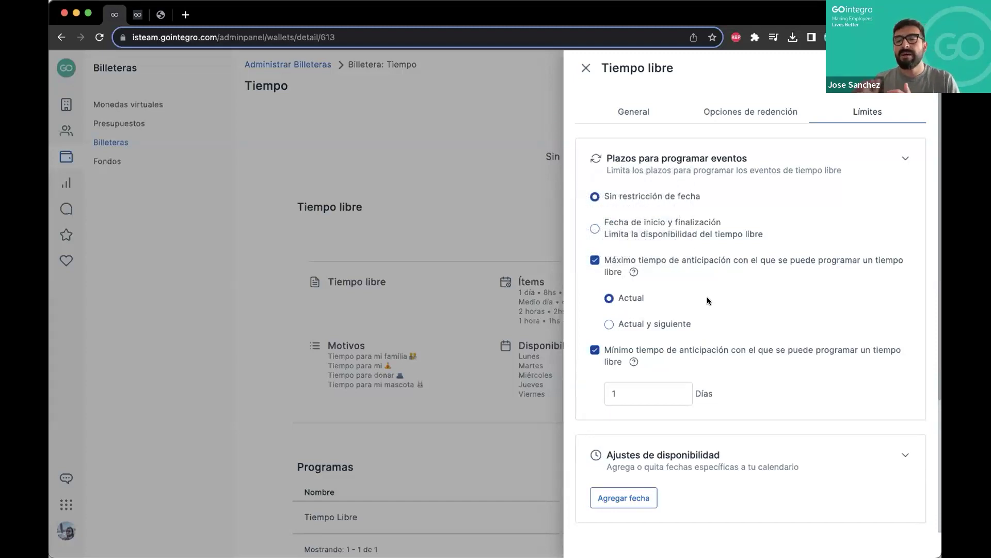
- Try the Actual and Actual y siguiente options for the maximum advance time with Mes and Trimestre, ending on Actual y siguiente with Trimestre
left_click(607, 323)
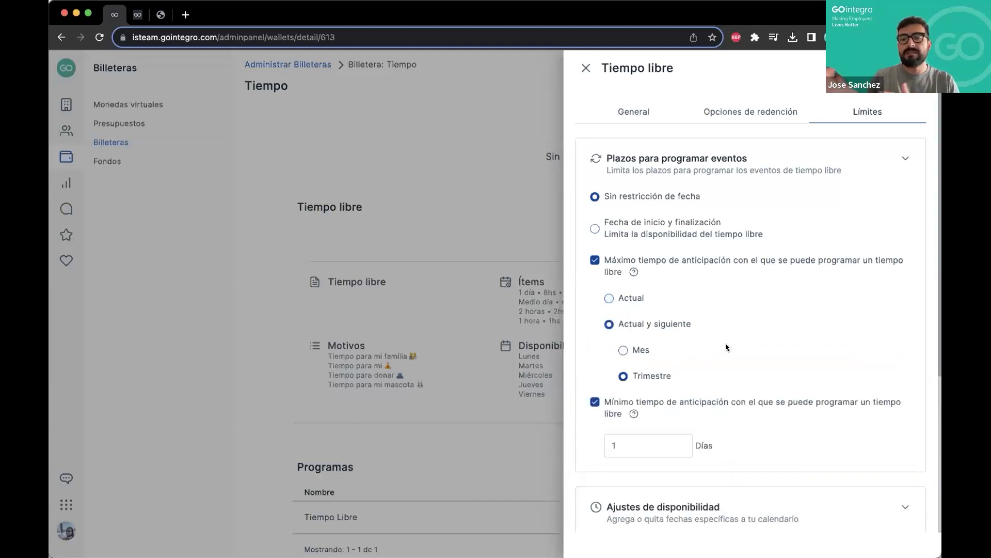
left_click(608, 300)
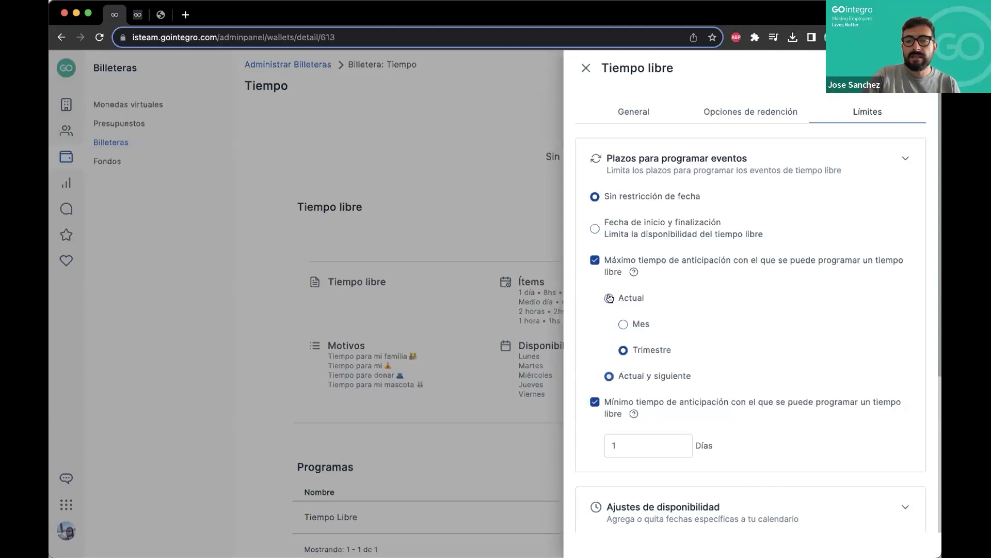
left_click(622, 324)
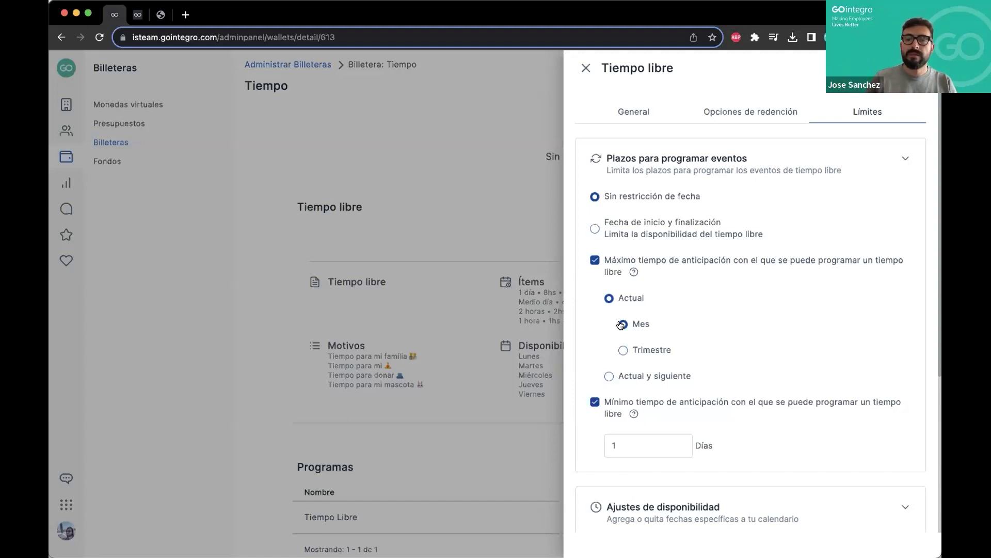
left_click(619, 349)
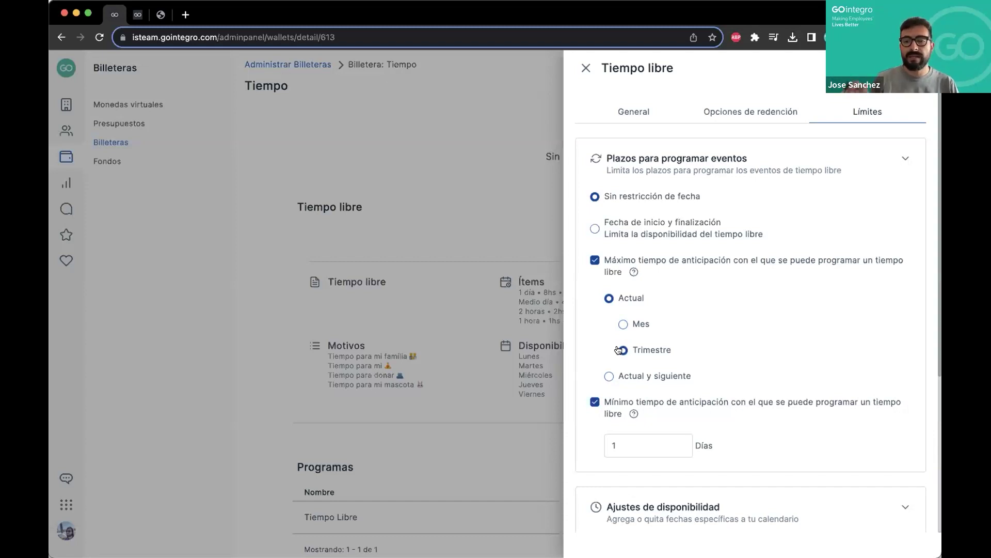
left_click(608, 371)
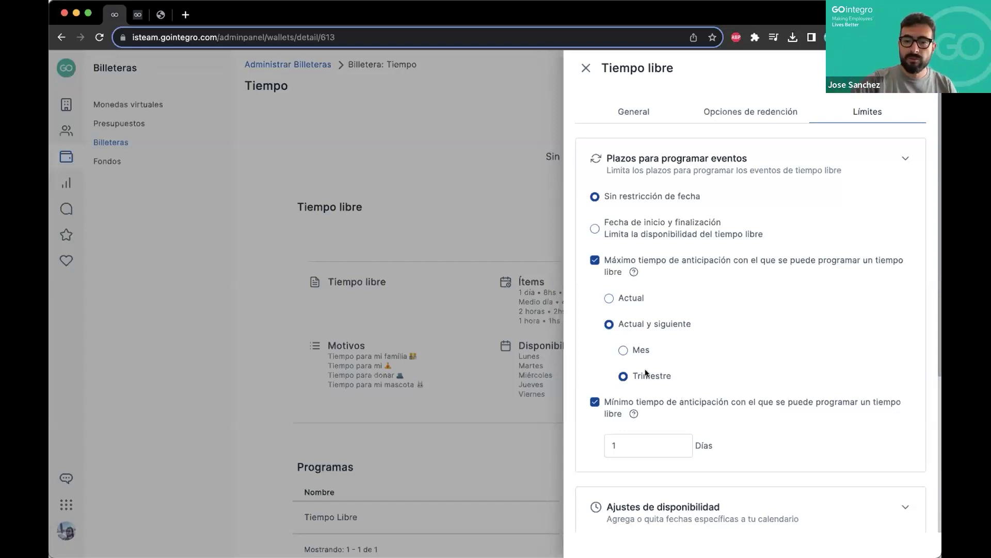
scroll(620, 369, "down", 3)
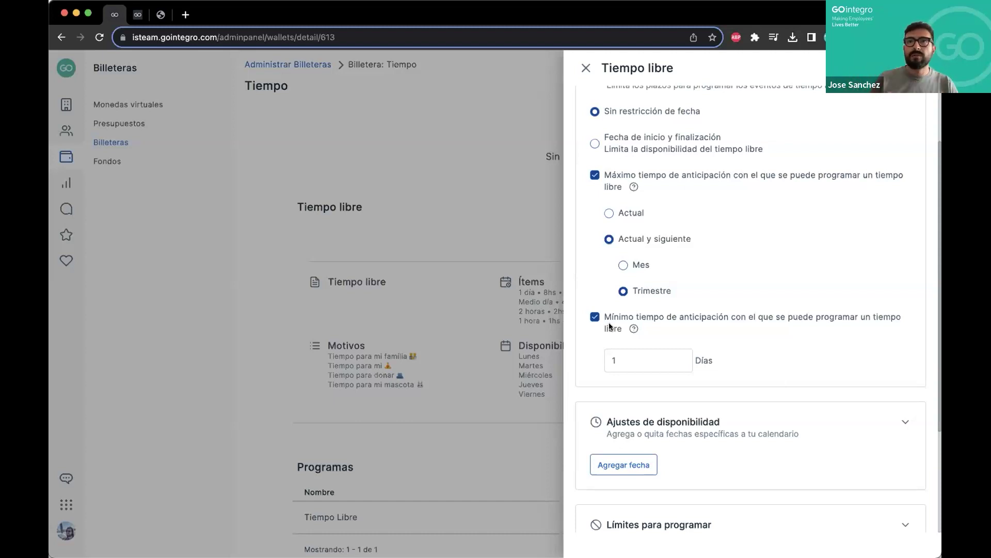
scroll(736, 243, "up", 3)
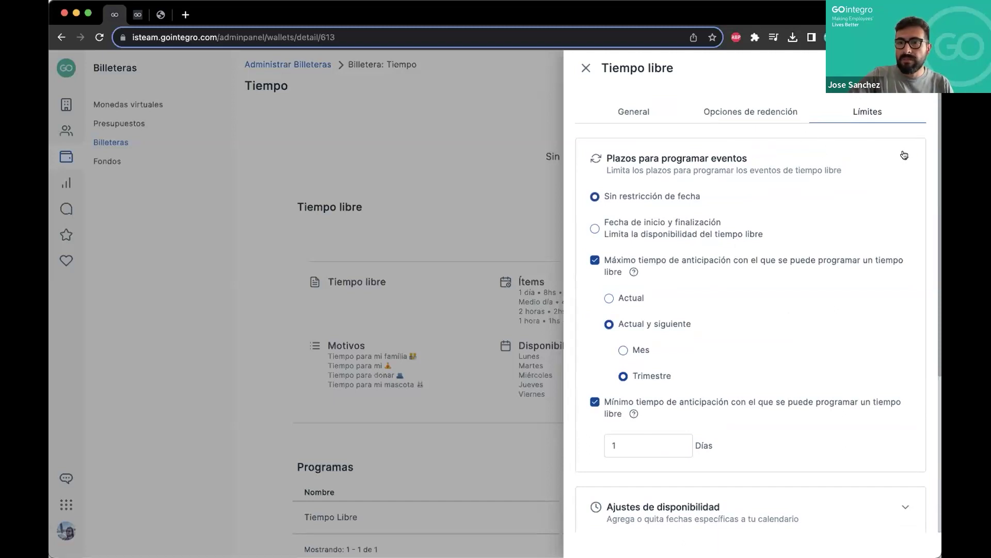
- Collapse Plazos para programar eventos, add a blank date row under Ajustes de disponibilidad, and collapse that section too
left_click(902, 155)
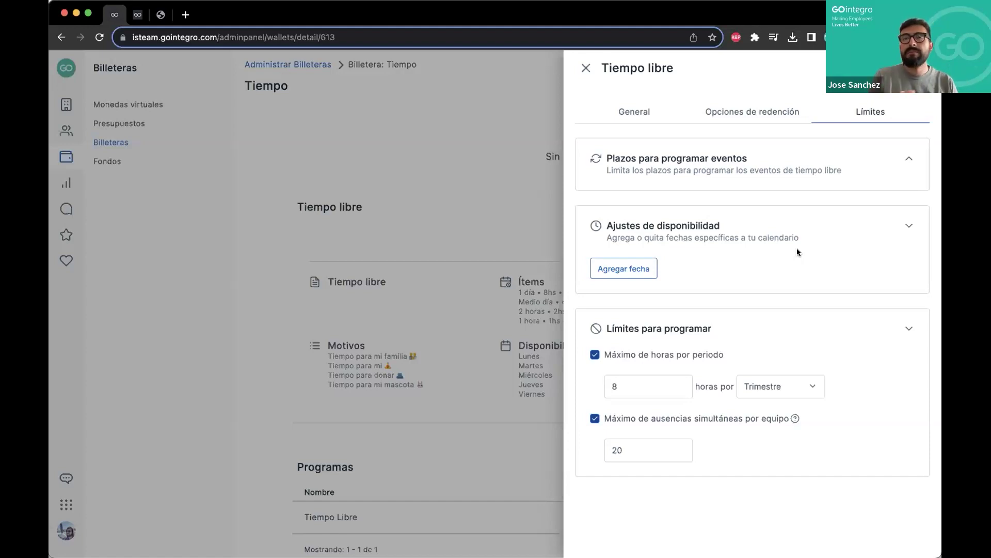
left_click(622, 270)
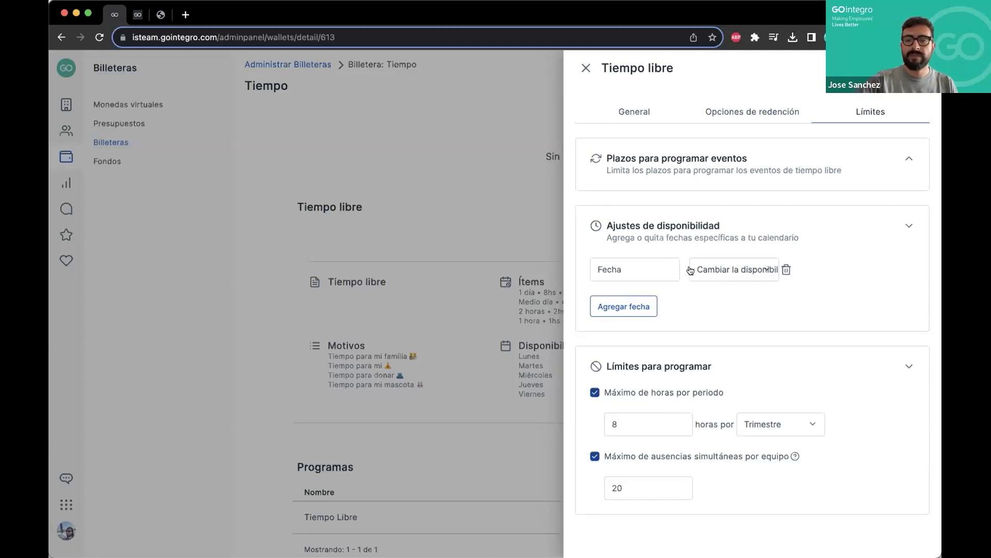
left_click(800, 226)
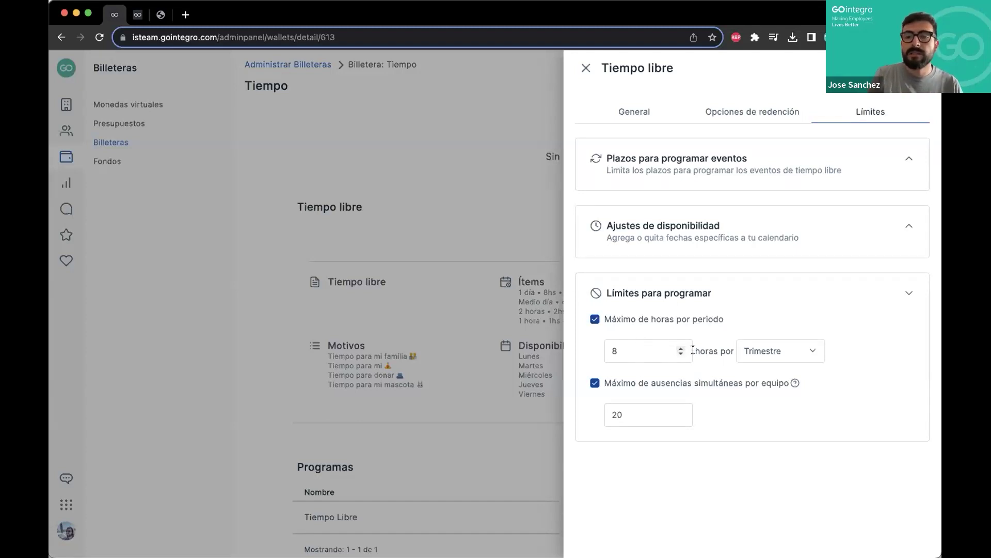
- Check the period choices for the maximum hours and the simultaneous team absences limit, and close the Tiempo libre settings without saving
left_click(778, 351)
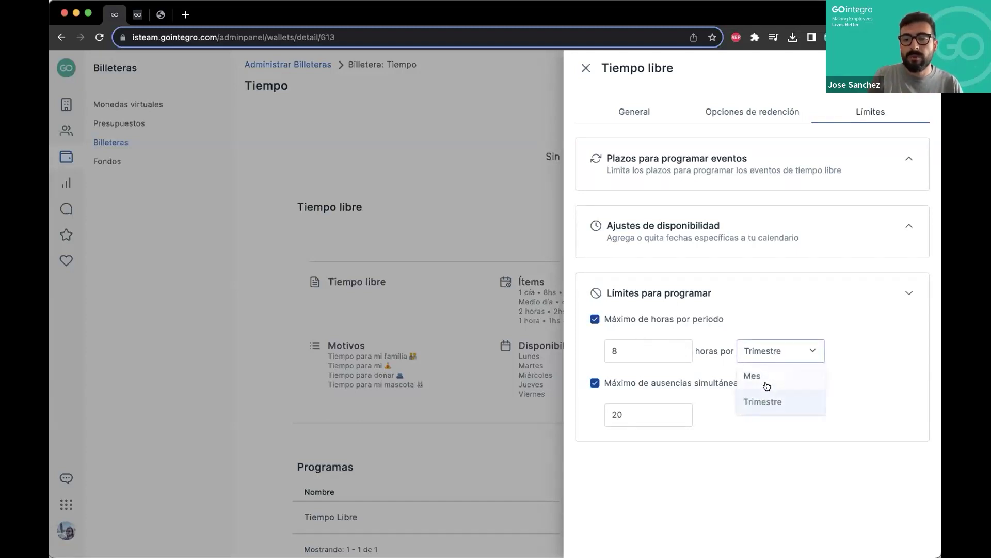
left_click(862, 369)
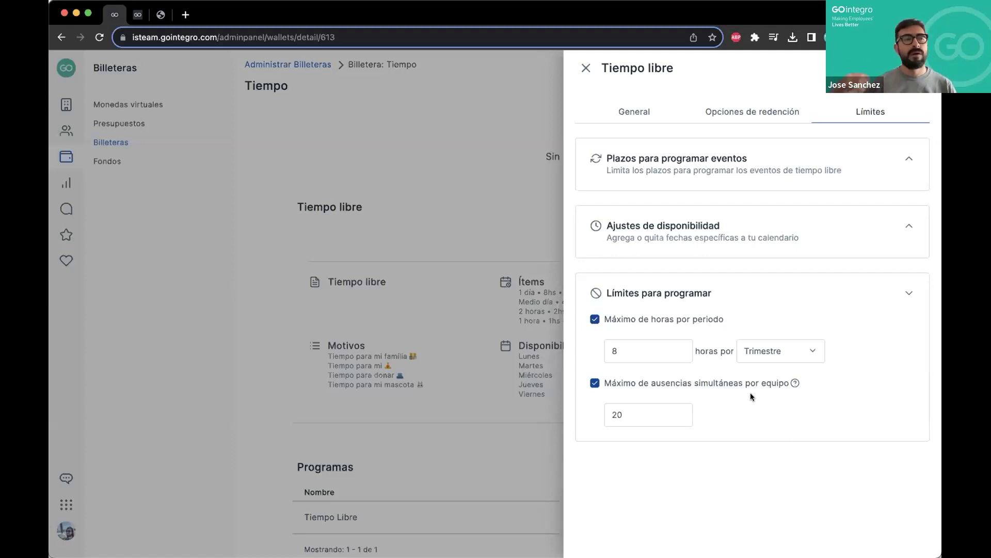
left_click(642, 414)
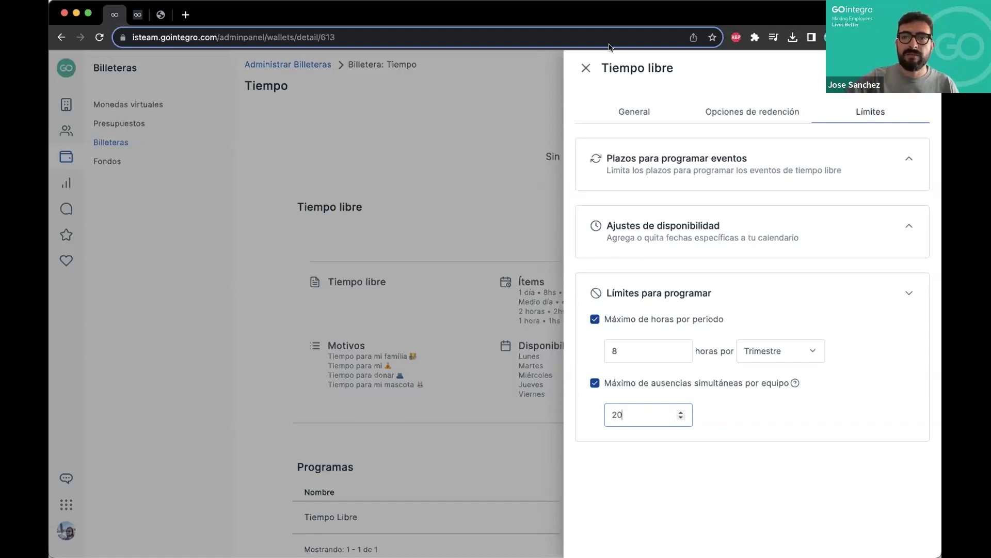
left_click(589, 65)
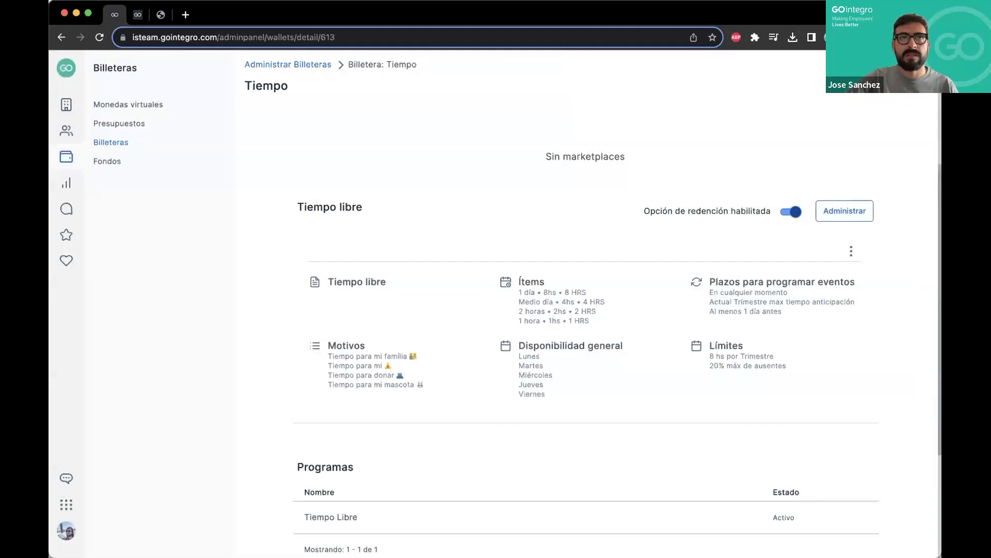
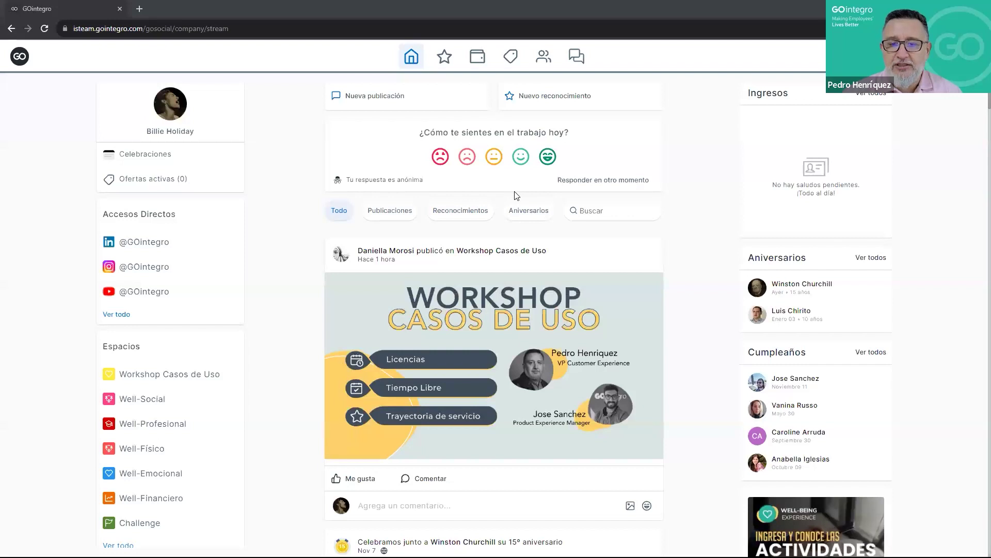
- Find the first-day-of-work celebration post in the employee feed, highlight its private visibility note, and open the full celebration
scroll(515, 195, "down", 10)
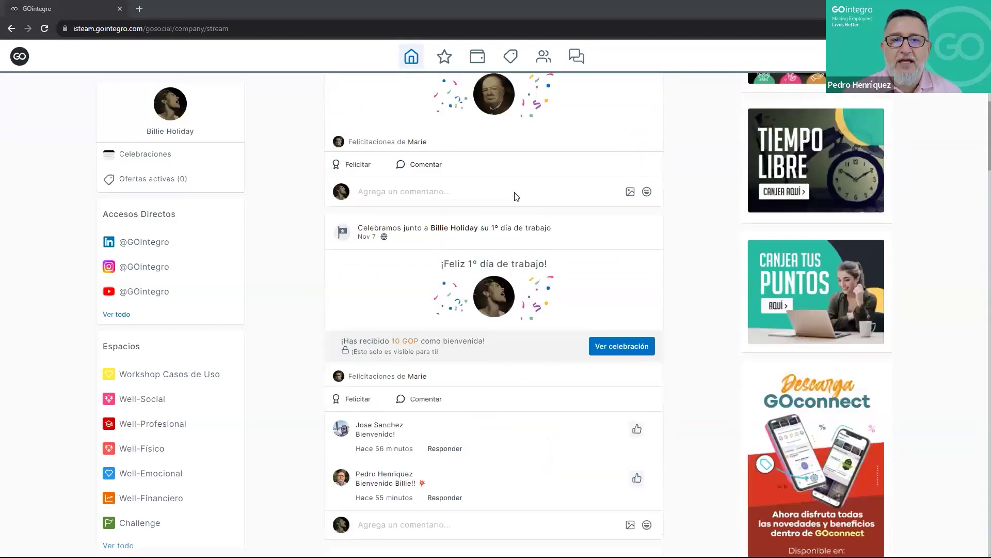
scroll(514, 196, "down", 1)
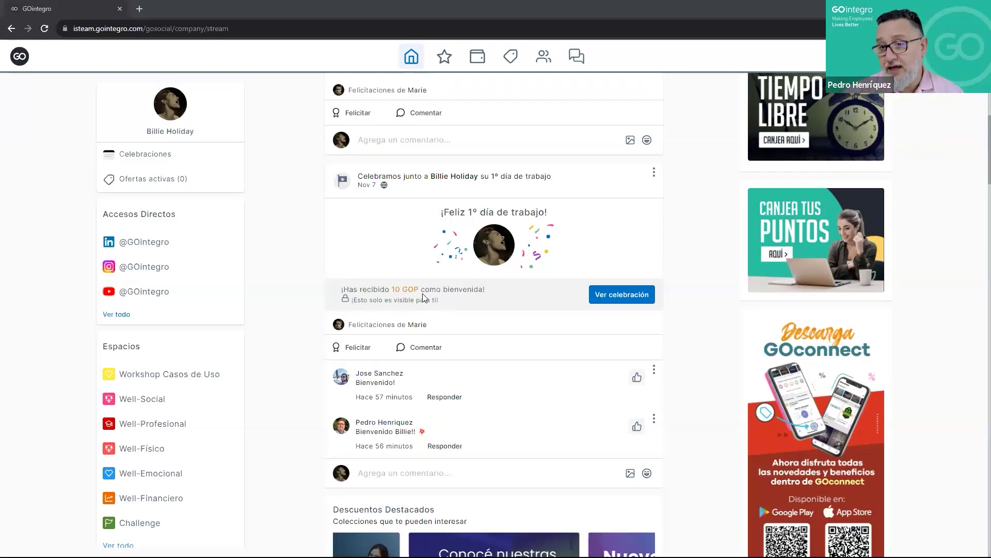
left_click_drag(356, 302, 442, 306)
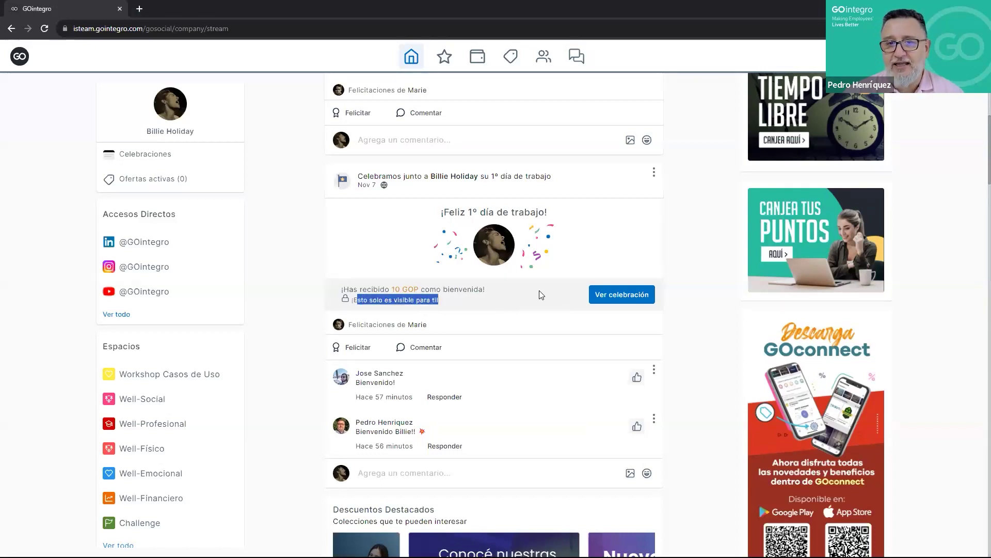
left_click(367, 246)
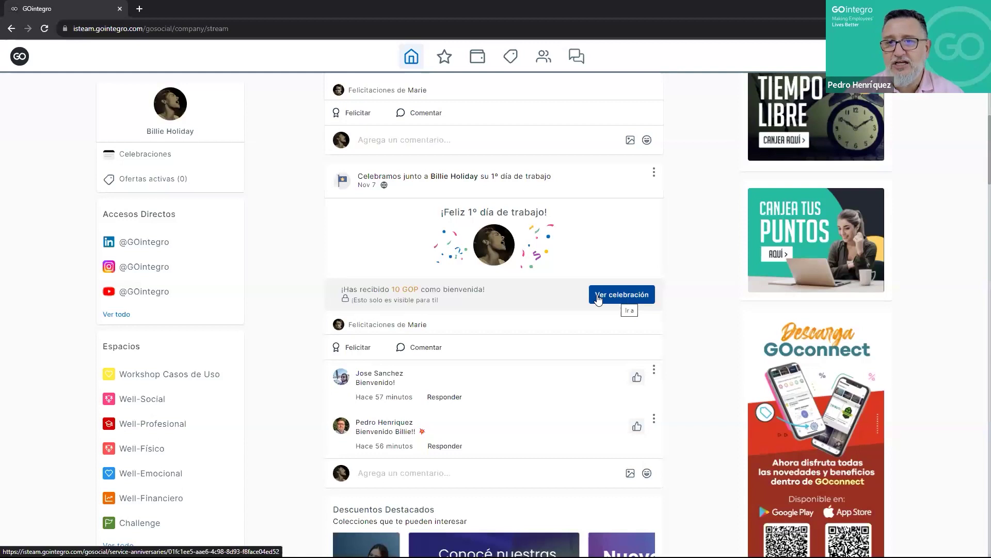
left_click(638, 298)
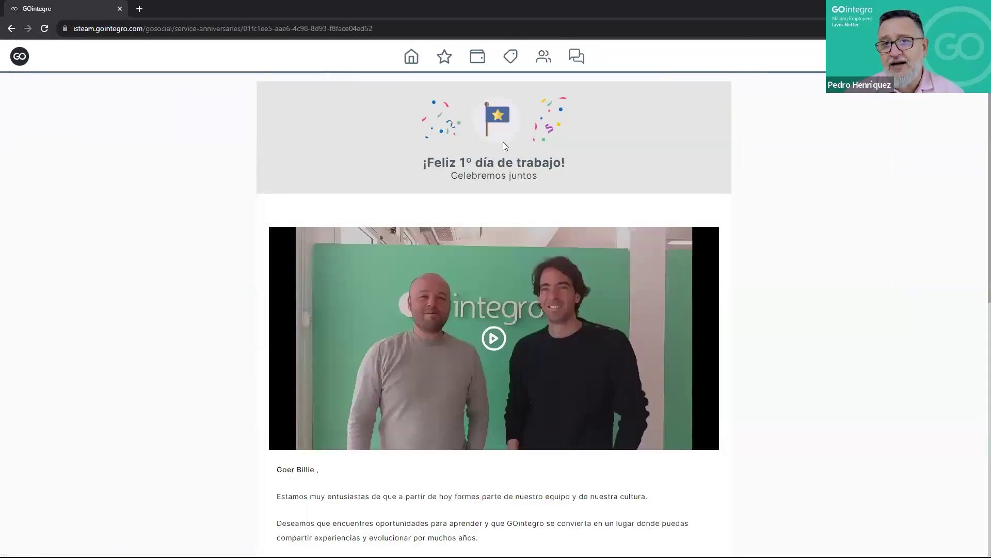
- Review the first-day celebration page with its video, welcome letter and points award, and go to the wallet from the award notice
scroll(501, 177, "down", 3)
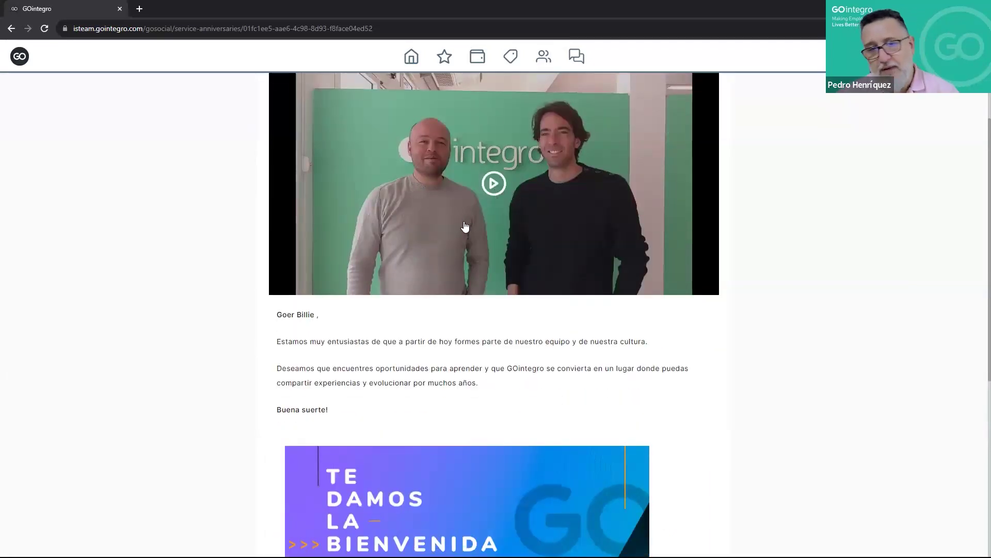
scroll(467, 217, "down", 3)
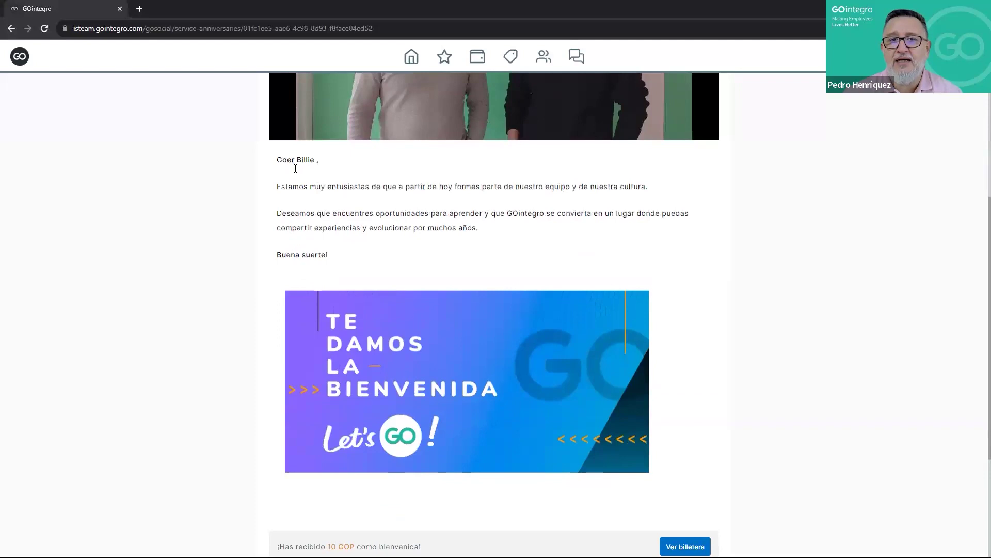
scroll(461, 300, "down", 3)
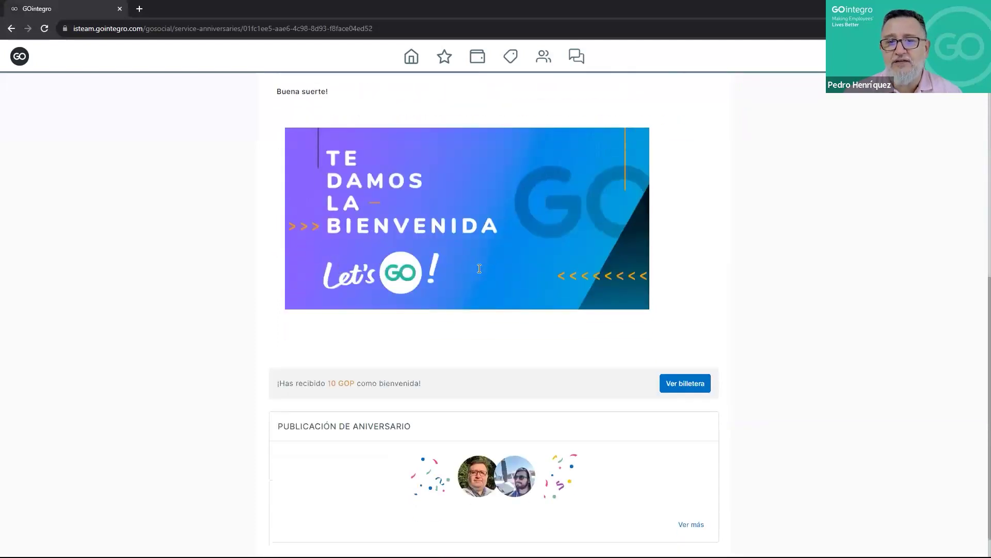
scroll(479, 269, "down", 1)
scroll(482, 257, "up", 1)
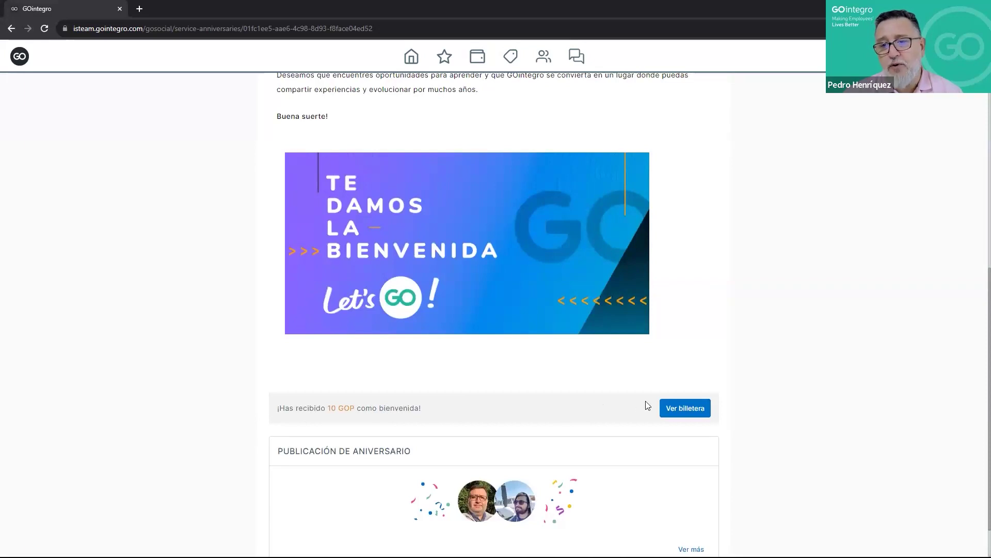
left_click(677, 405)
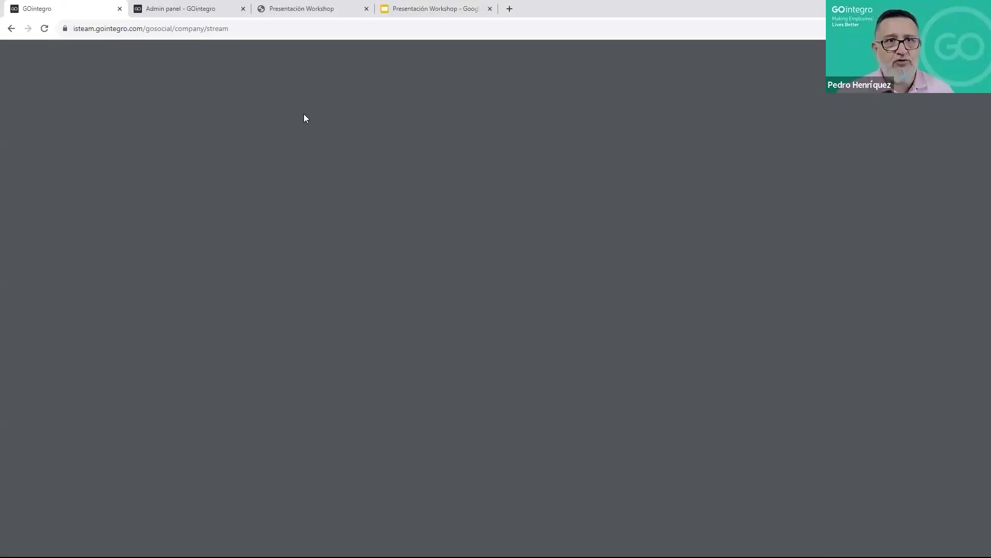
- Switch to the Admin panel page and back to the GOintegro stream, and reload the blank stream page
left_click(175, 10)
left_click(85, 6)
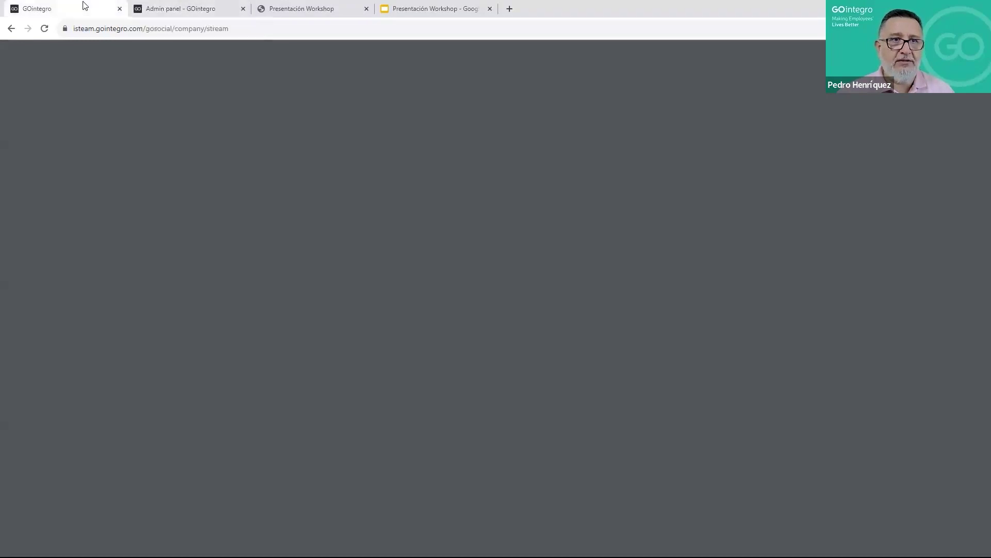
left_click(45, 29)
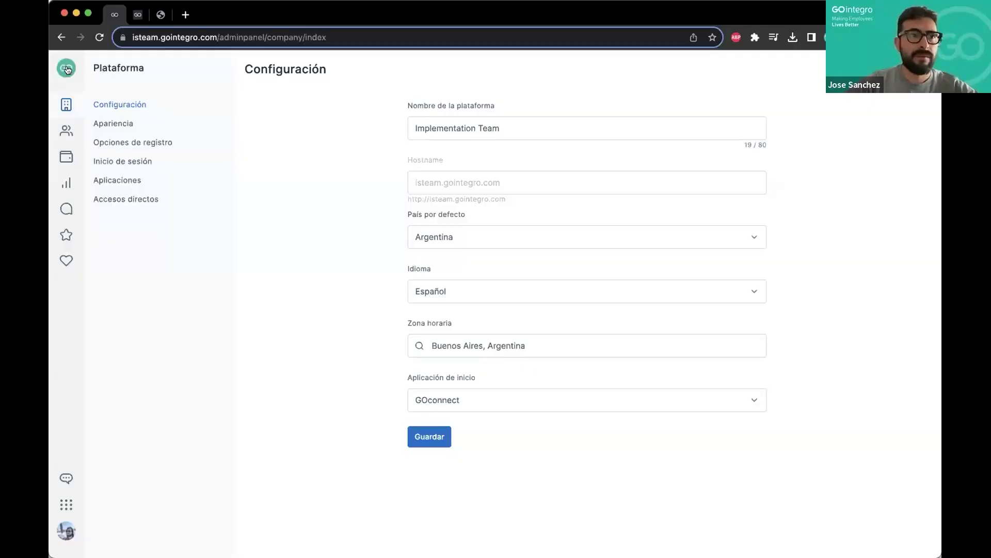
- Open Trayectoria de servicio from the admin home and review the Aniversarios de cada año and Años de Aniversario Destacados sections
left_click(67, 68)
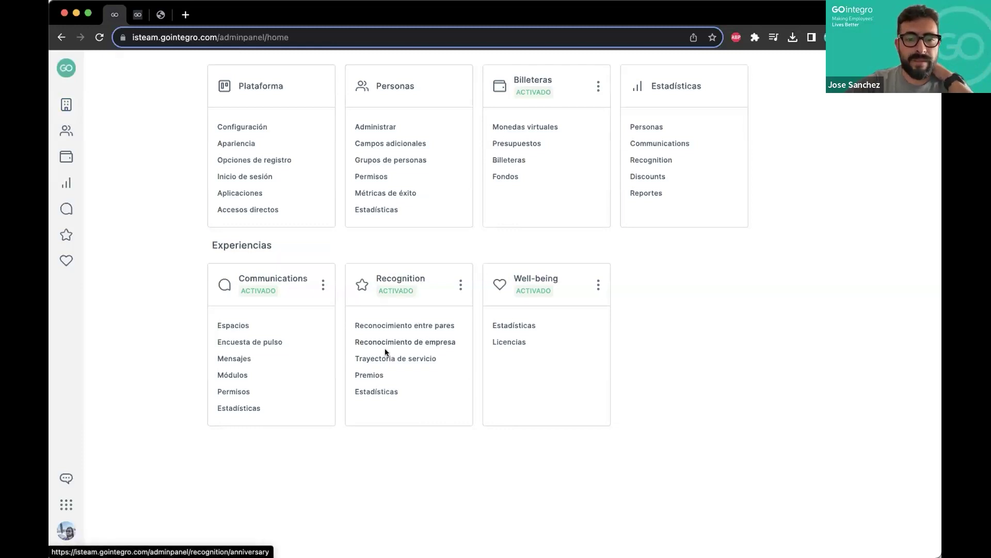
left_click(370, 359)
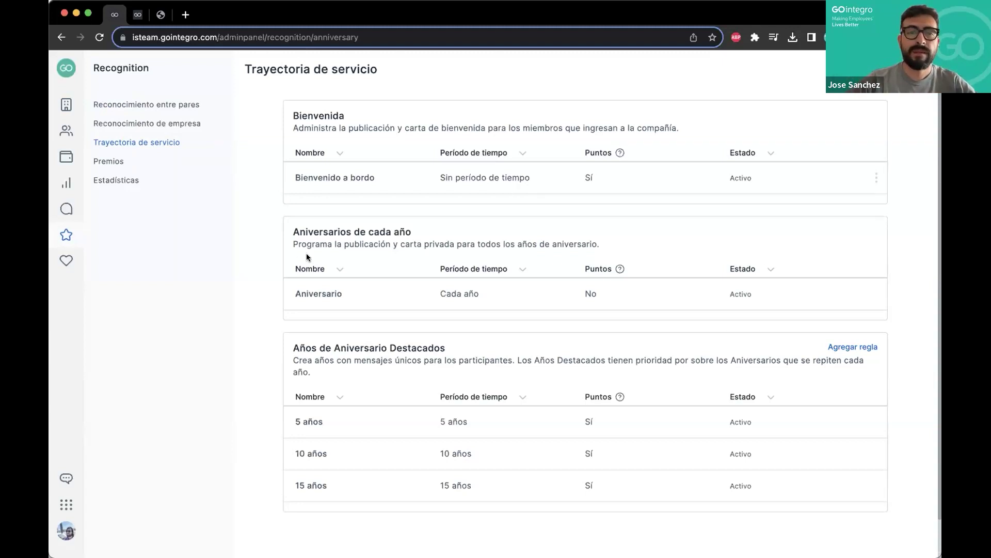
left_click_drag(340, 232, 411, 233)
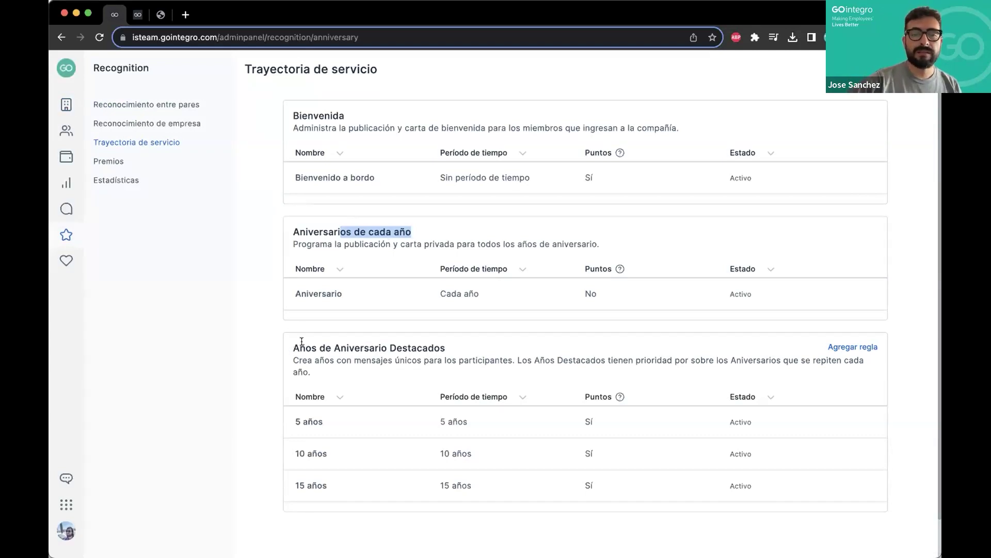
left_click(428, 343)
double_click(432, 348)
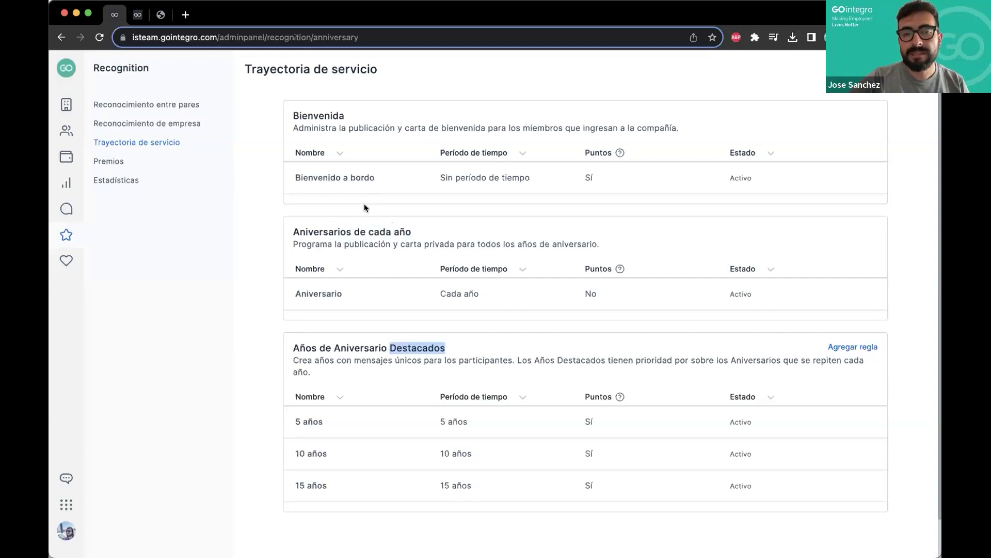
- Open the Bienvenido a bordo program, check its privacy setting, and open the administration of its Reglas de bienvenida
left_click(359, 176)
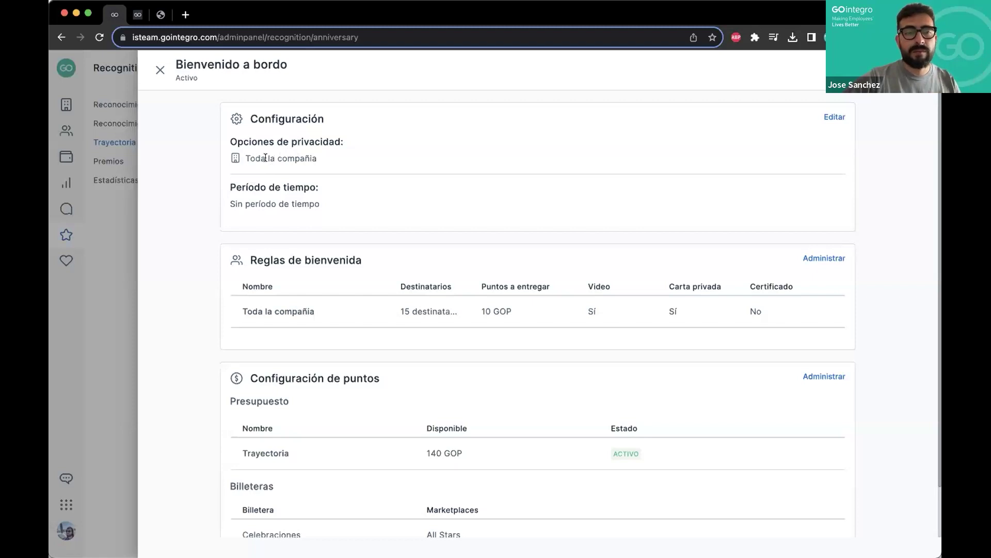
double_click(308, 161)
triple_click(307, 161)
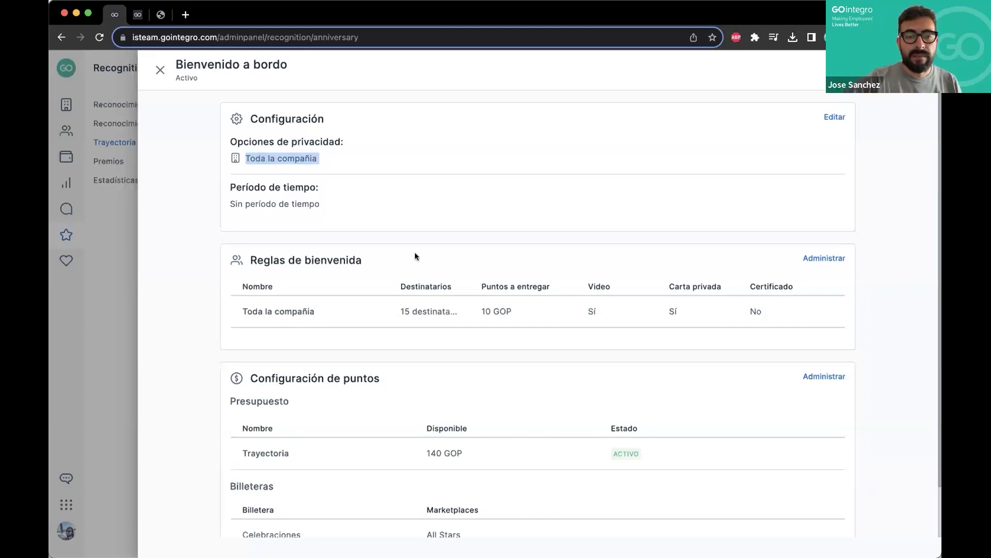
scroll(414, 253, "down", 2)
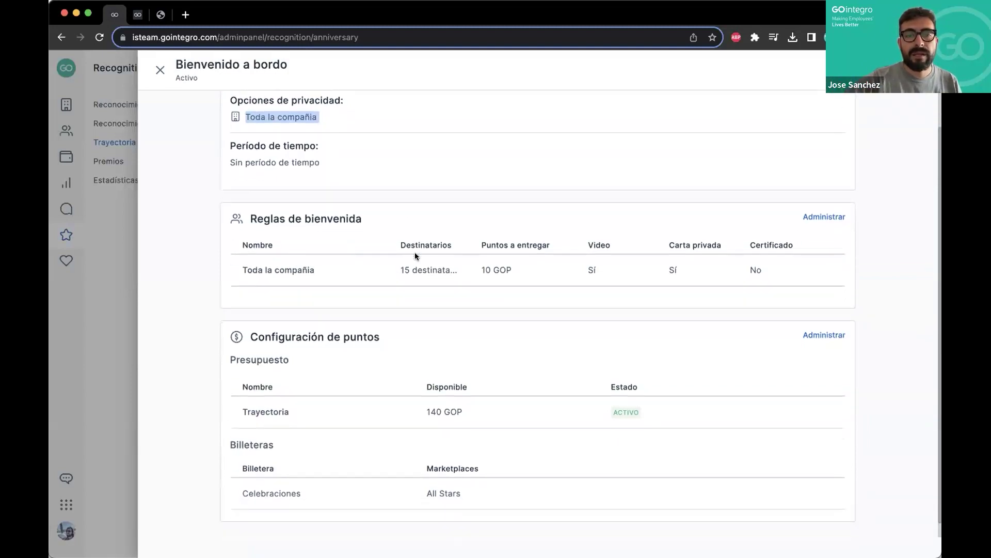
left_click(813, 219)
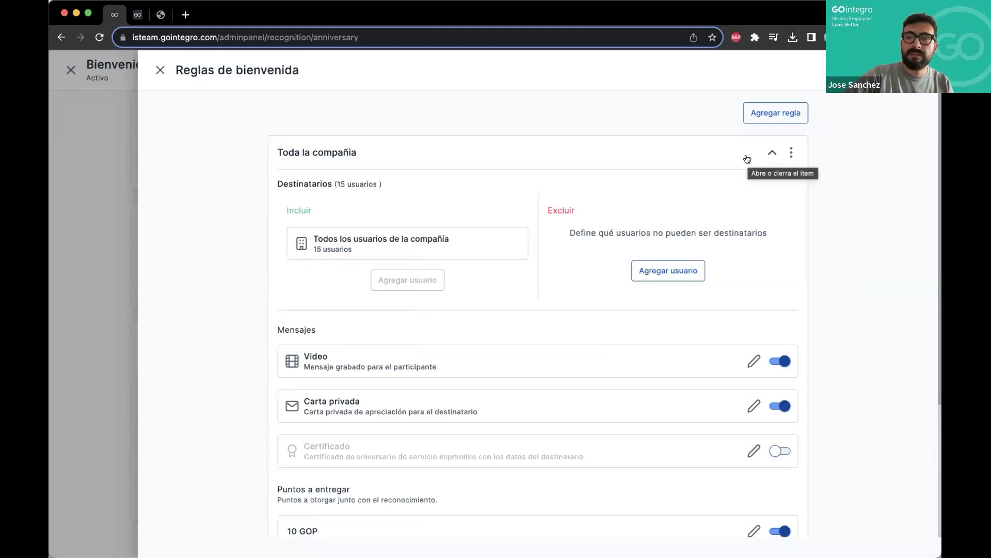
- Expand the Toda la compañia welcome rule and review its recipients, its Video message and its Carta privada
left_click(333, 157)
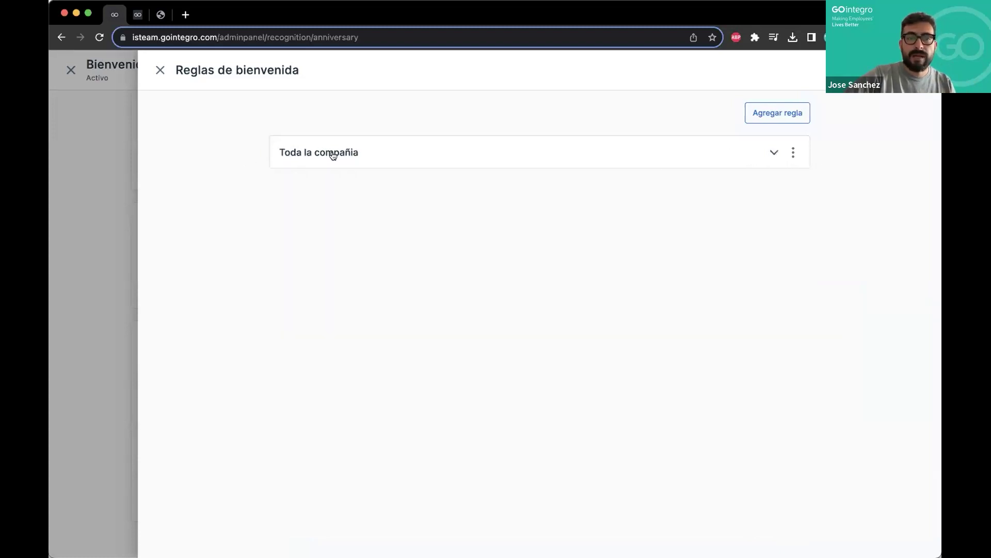
left_click(381, 154)
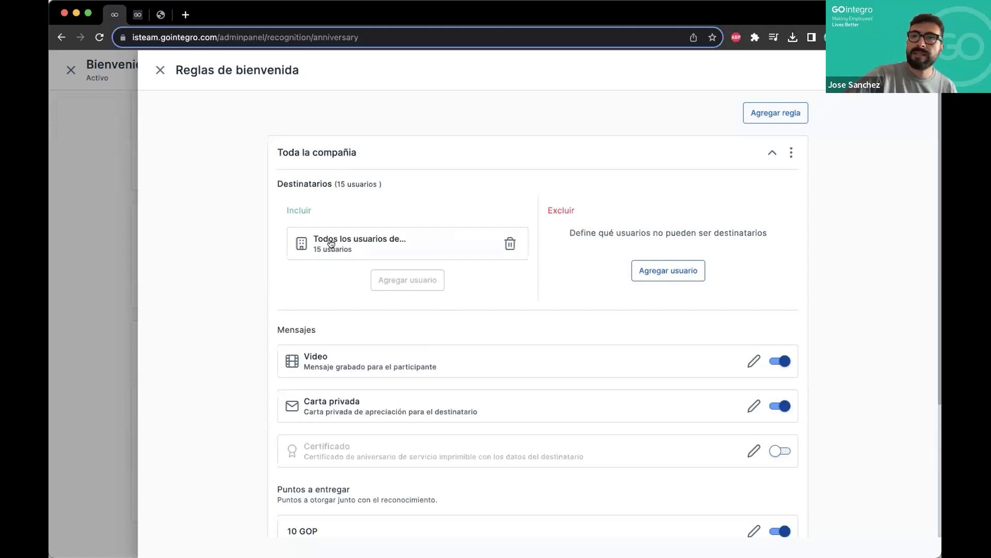
scroll(367, 327, "down", 3)
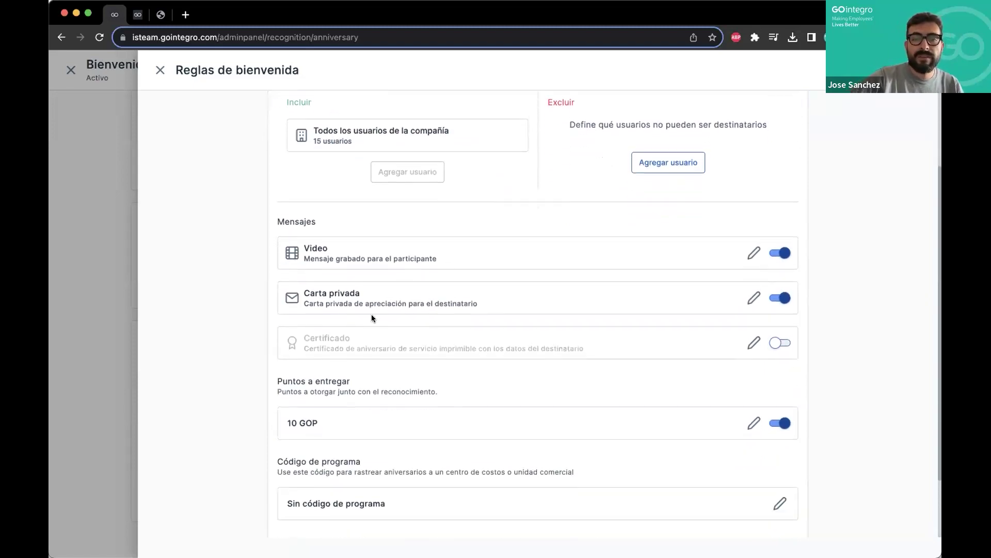
left_click(754, 249)
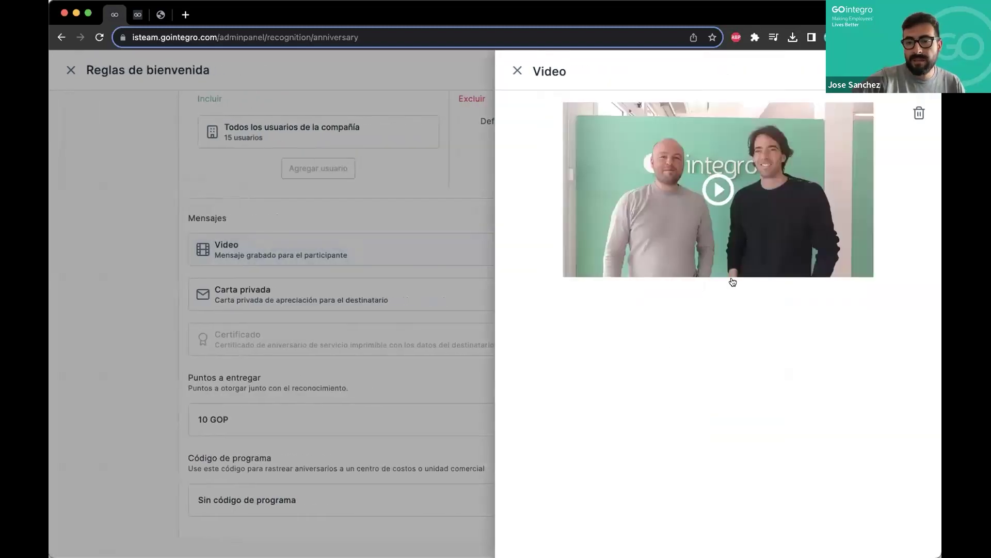
left_click(517, 71)
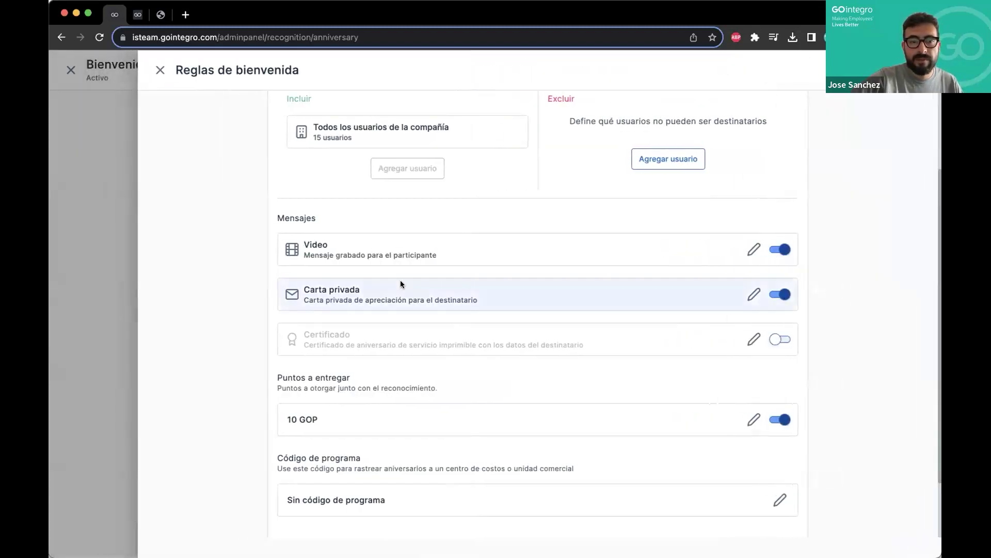
left_click(754, 294)
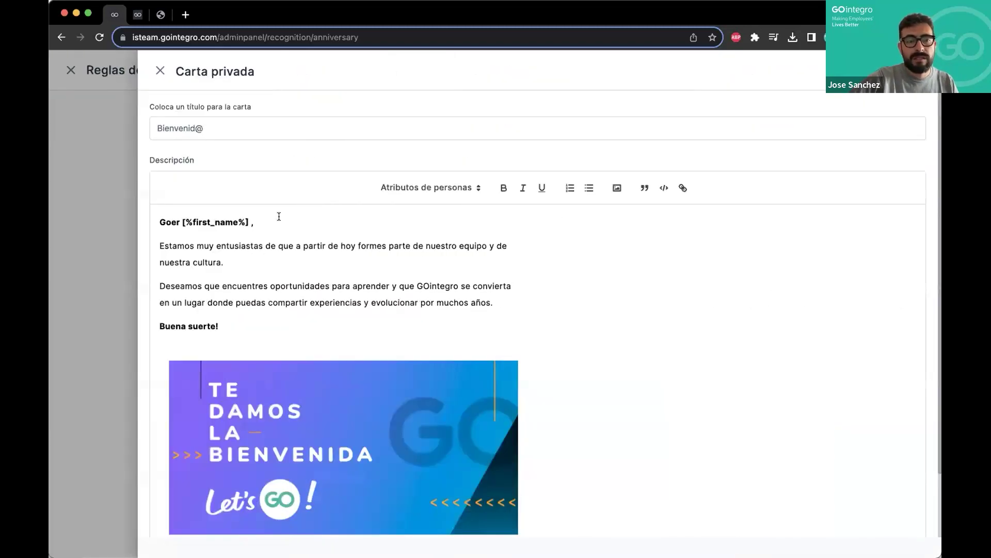
left_click(160, 74)
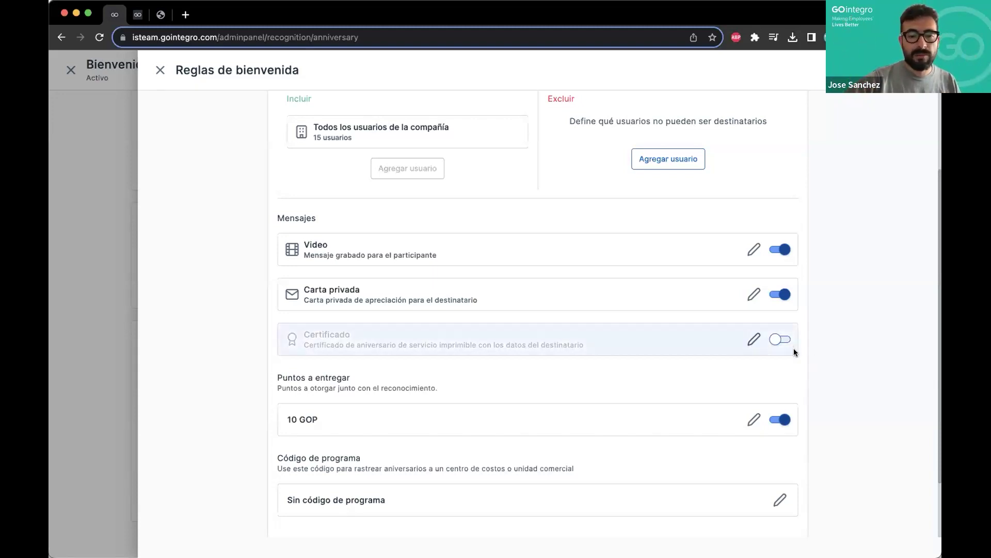
- Review the rule's Puntos a entregar, Código de programa and Destinatarios sections, and return to the Bienvenido a bordo program overview
scroll(723, 350, "down", 2)
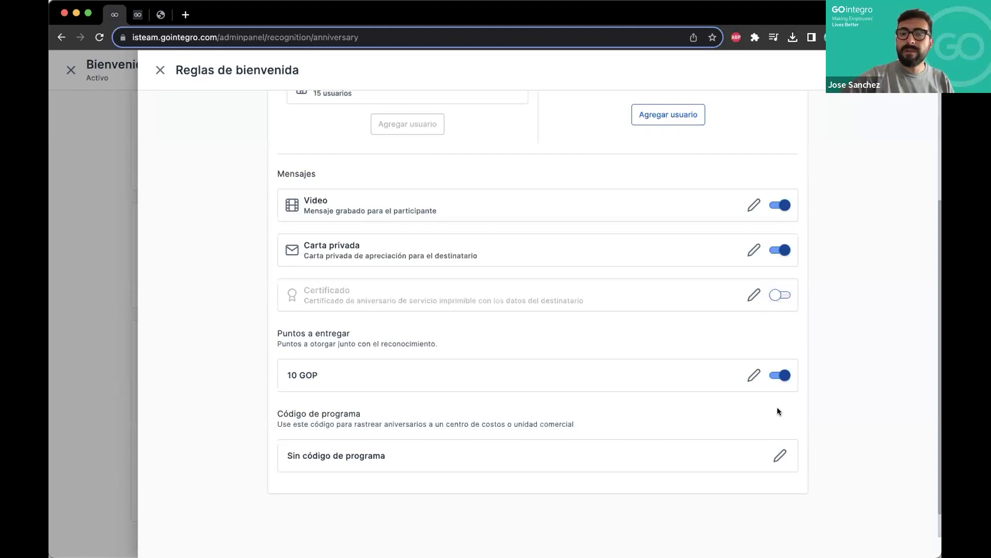
scroll(423, 246, "up", 3)
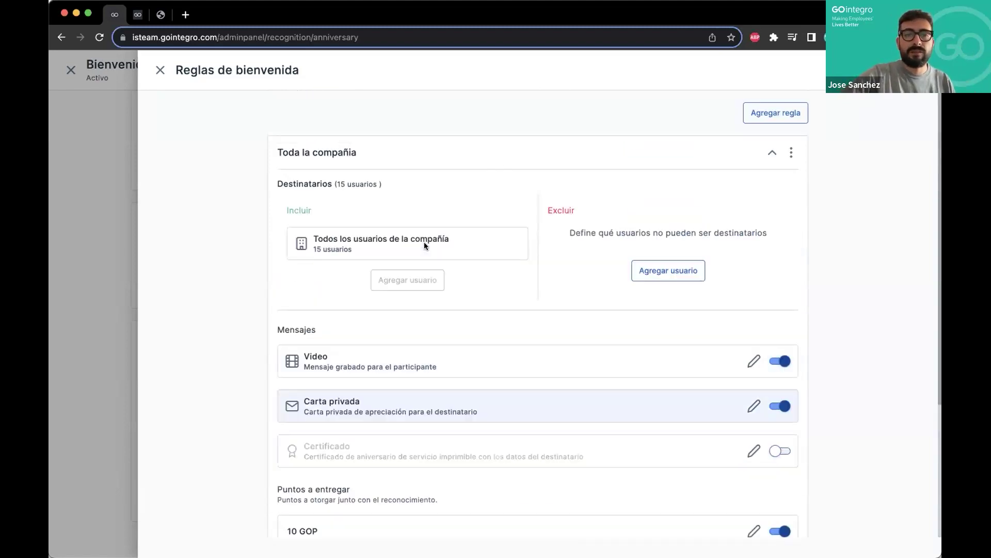
left_click(465, 158)
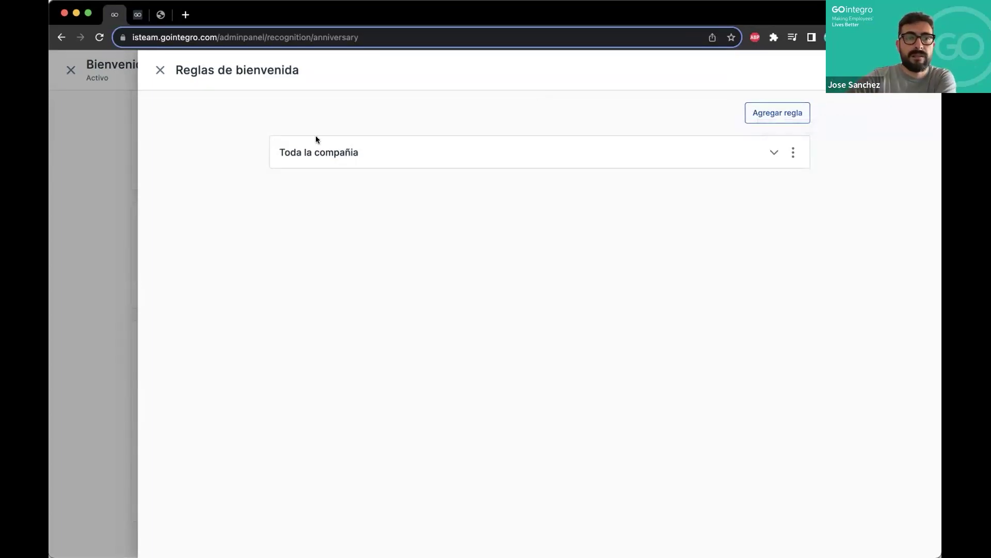
left_click(398, 153)
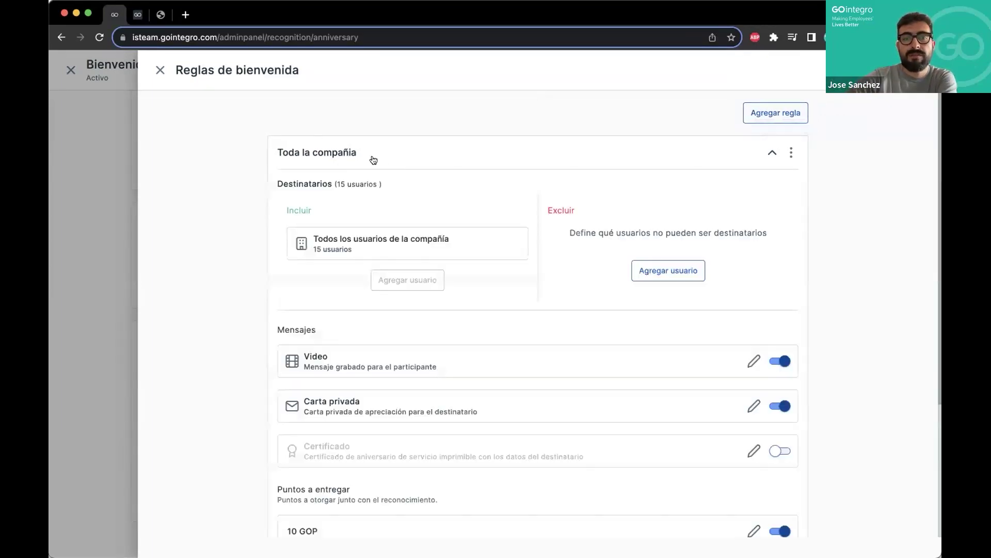
left_click(158, 69)
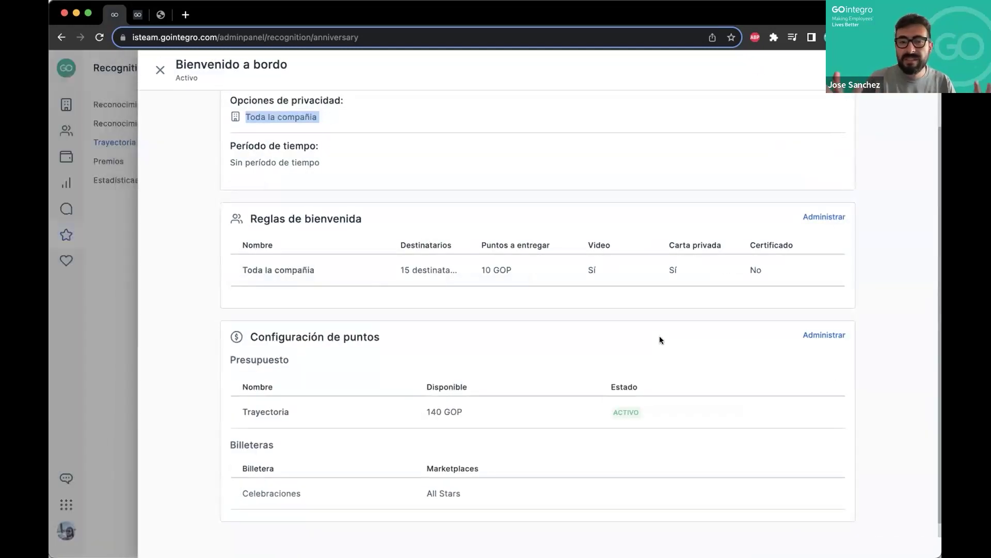